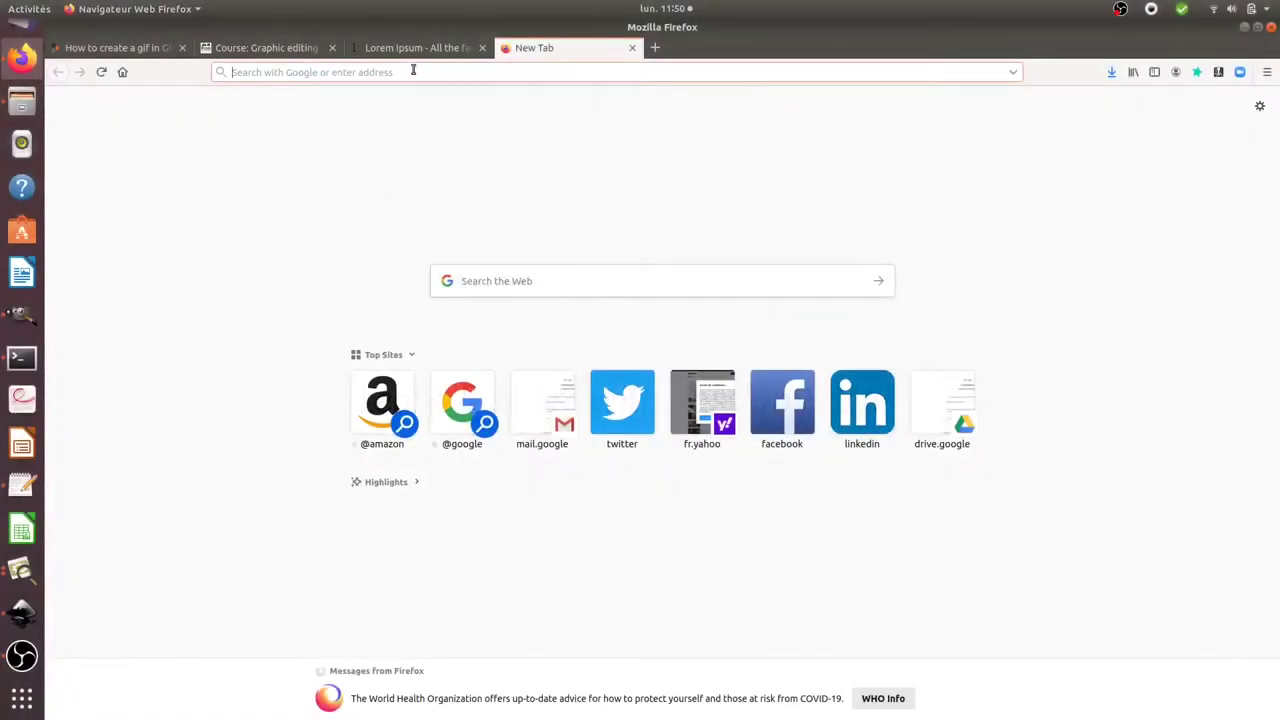
Open 3-page-contract.pdf from Documents in Document Viewer.
left_click(418, 48)
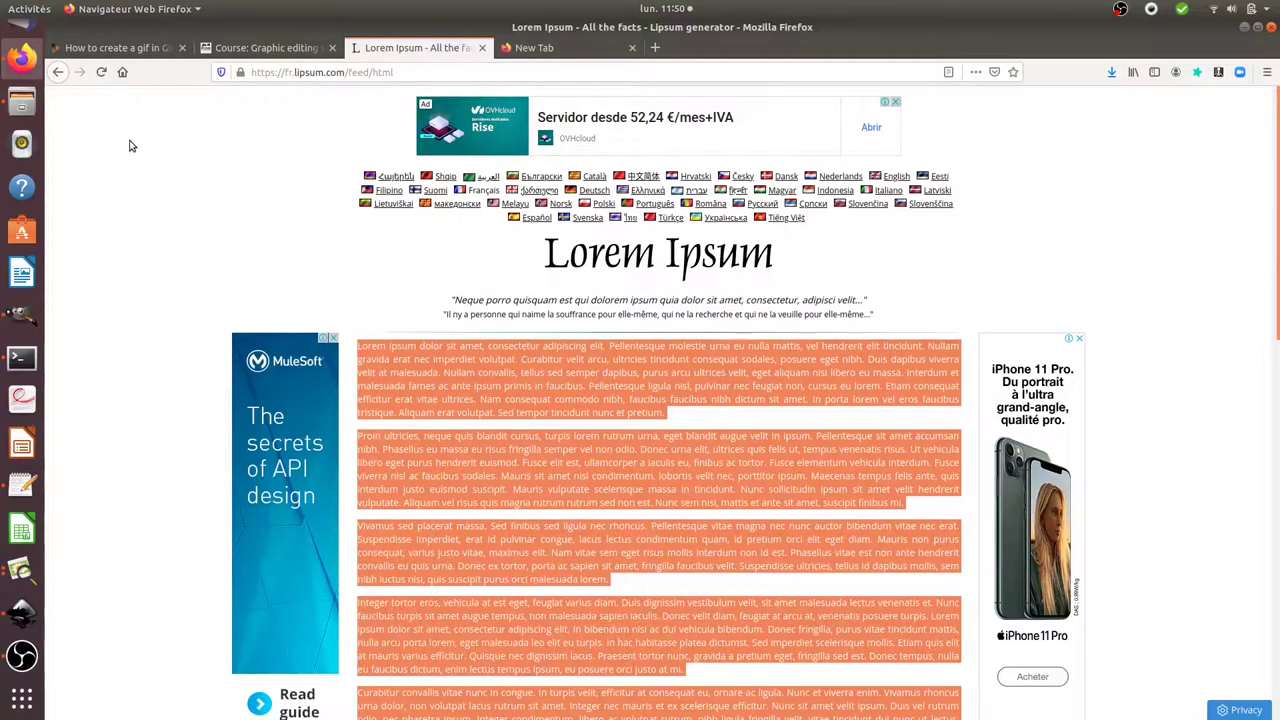
left_click(22, 100)
left_click(185, 188)
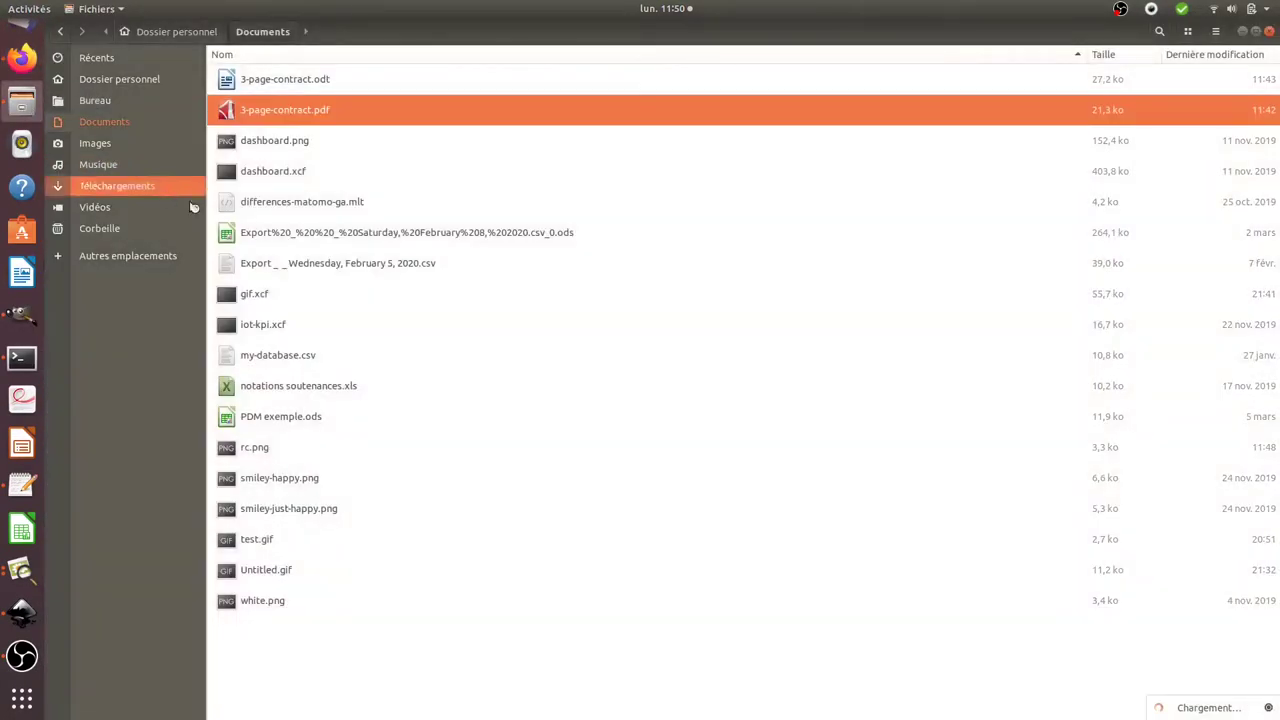
double_click(298, 112)
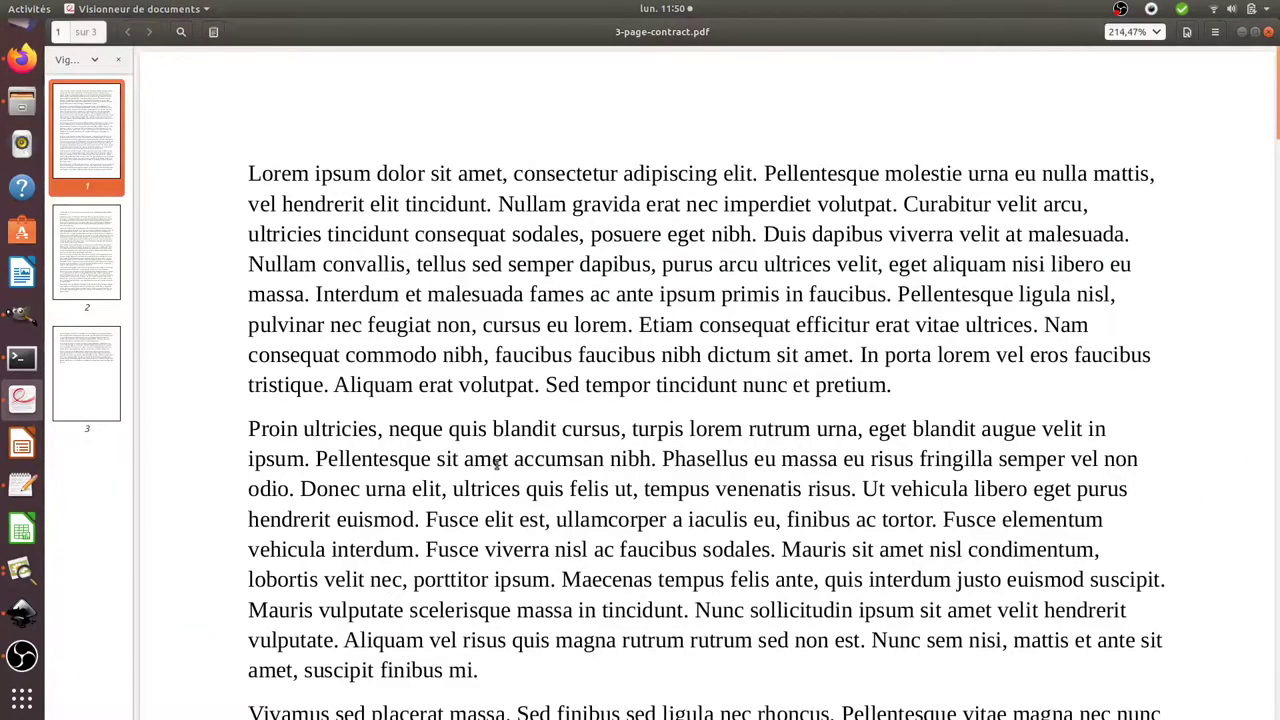
scroll(496, 462, "down", 15)
scroll(711, 427, "up", 5)
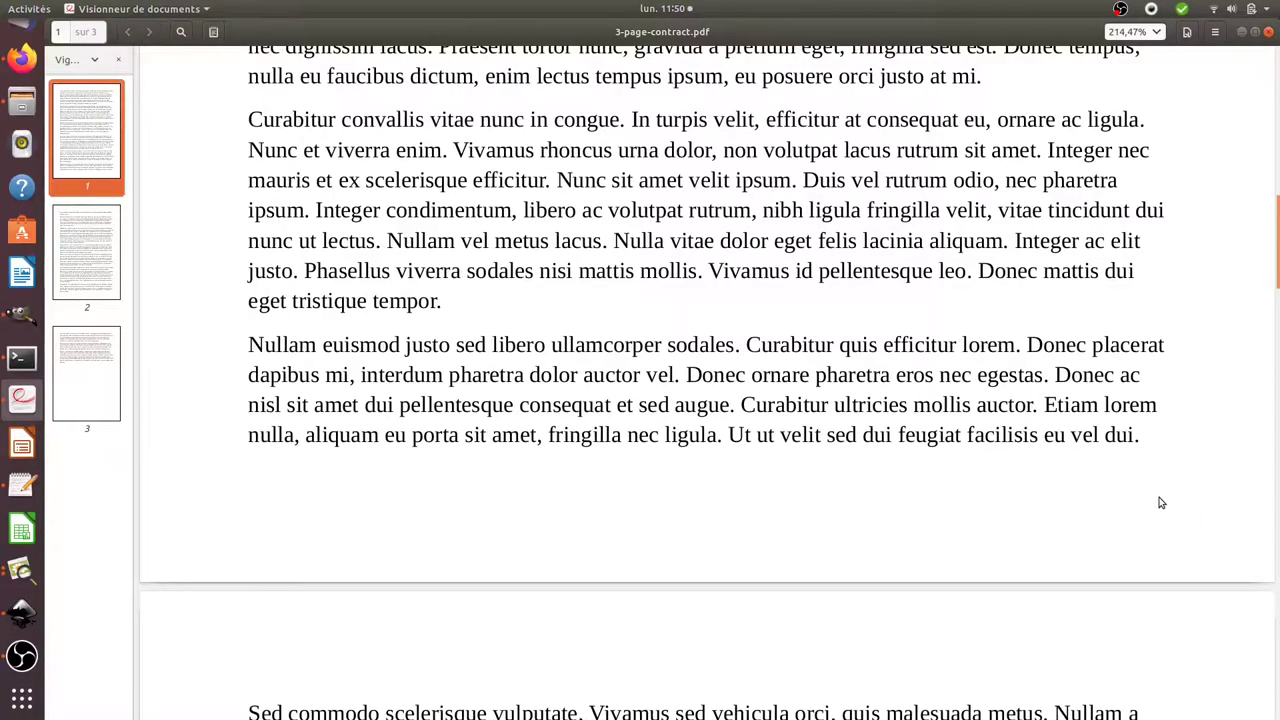
Pause the break reminders for 30 minutes.
left_click(1151, 8)
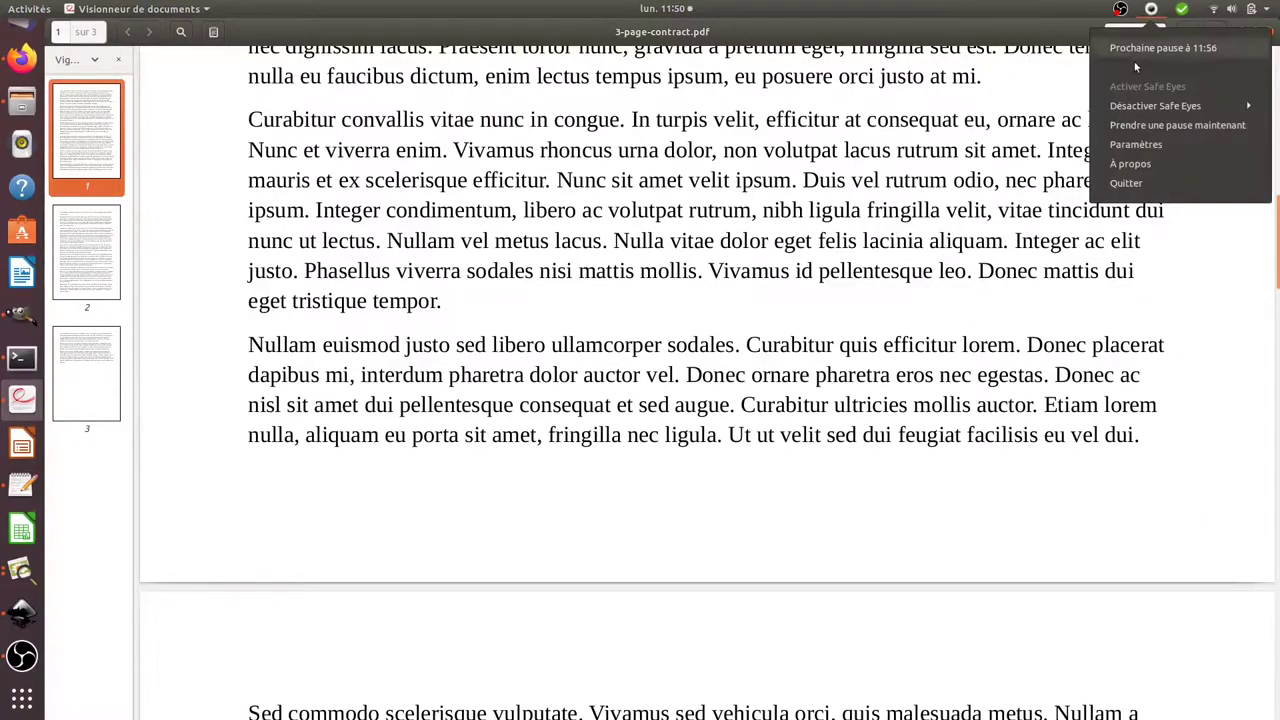
left_click(1135, 105)
left_click(1124, 124)
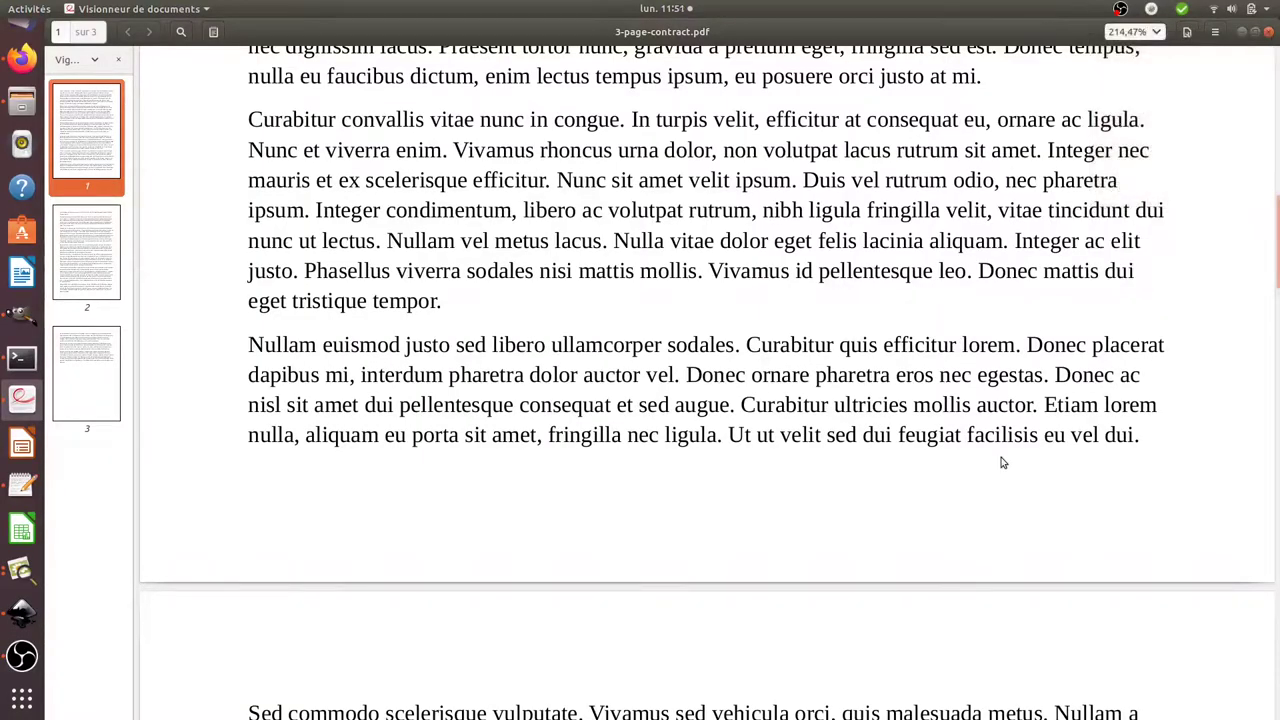
Scroll through the contract's three pages.
scroll(1003, 466, "down", 10)
scroll(1003, 466, "down", 15)
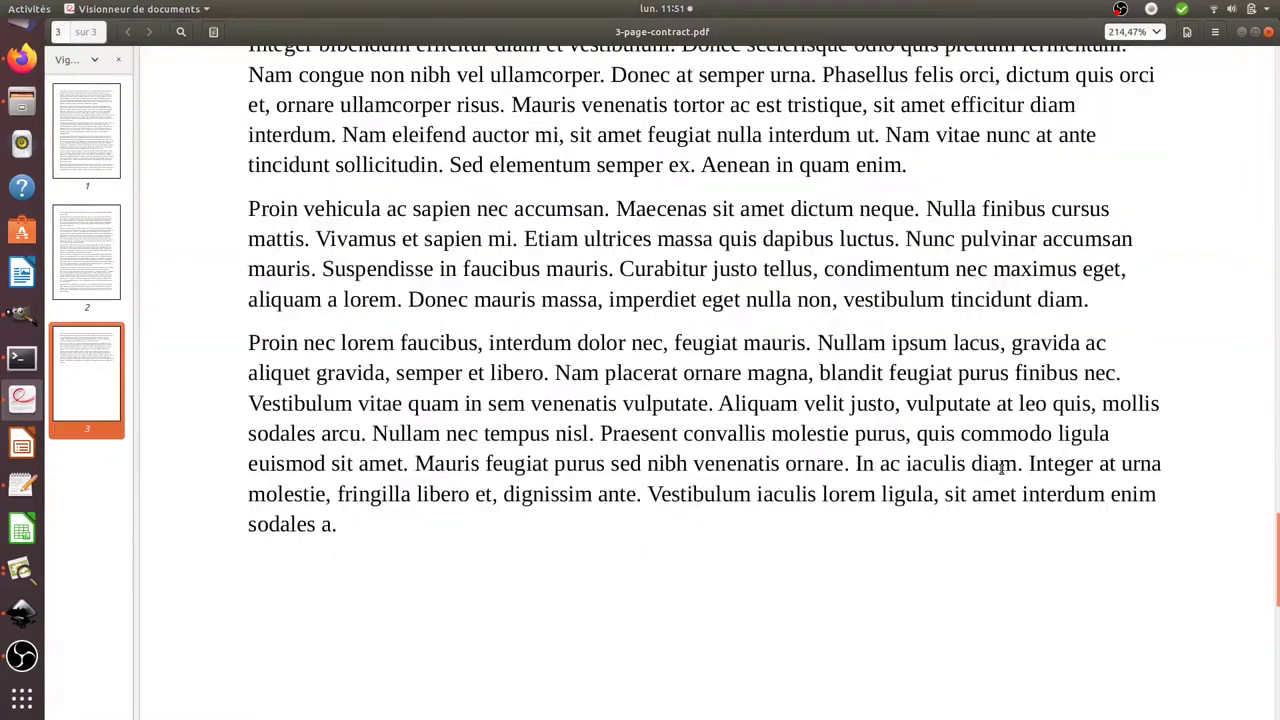
scroll(1002, 470, "up", 5)
scroll(1003, 470, "up", 20)
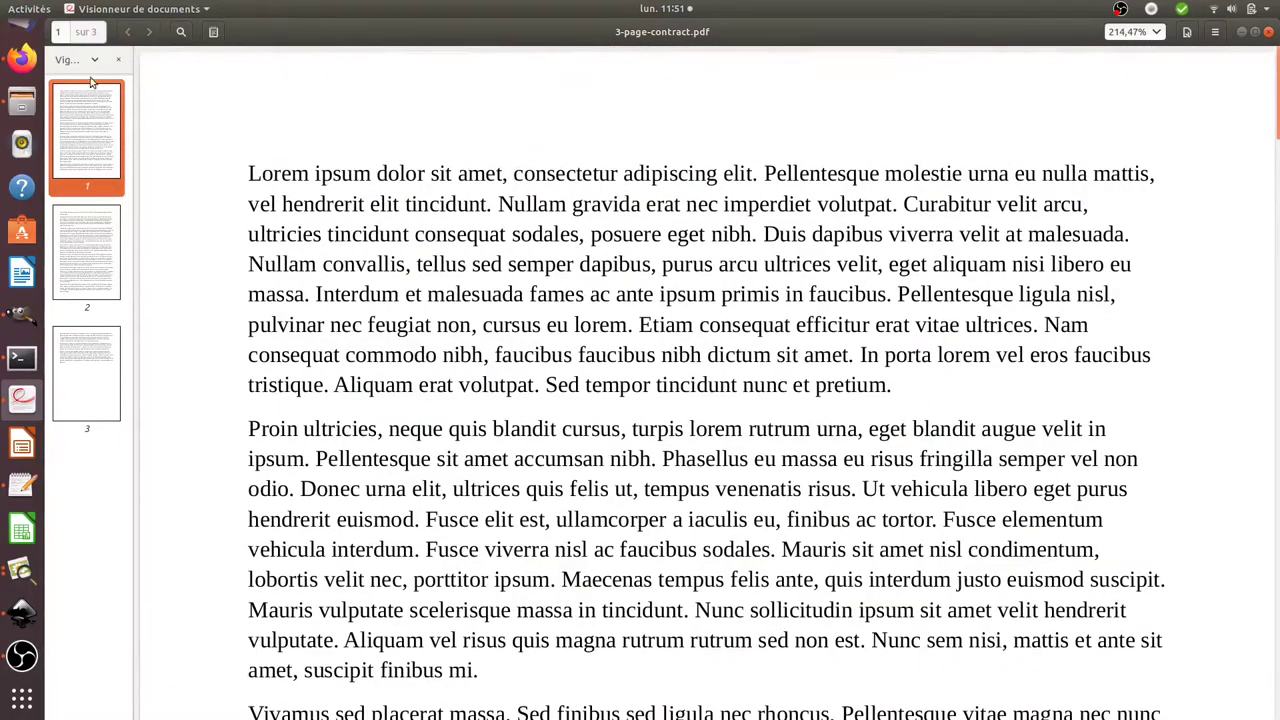
Clear the selected lorem text and bring the RC initials drawing in Inkscape forward.
left_click(22, 58)
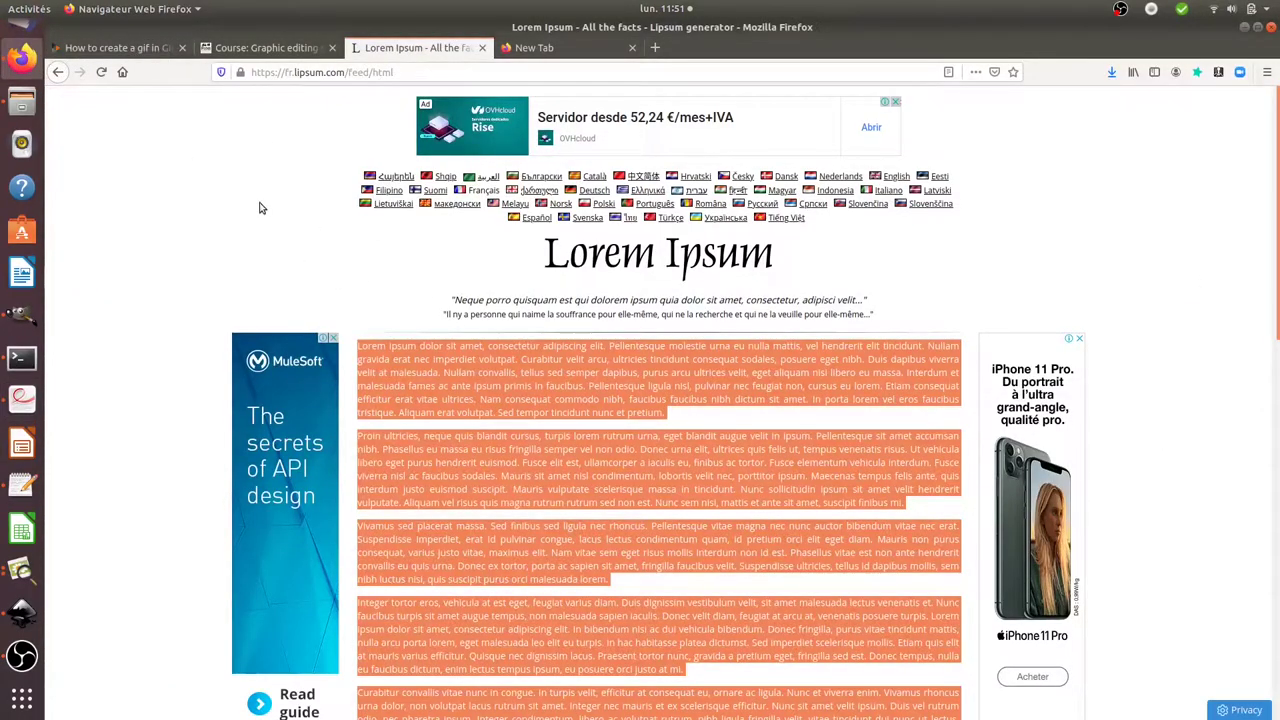
left_click(124, 273)
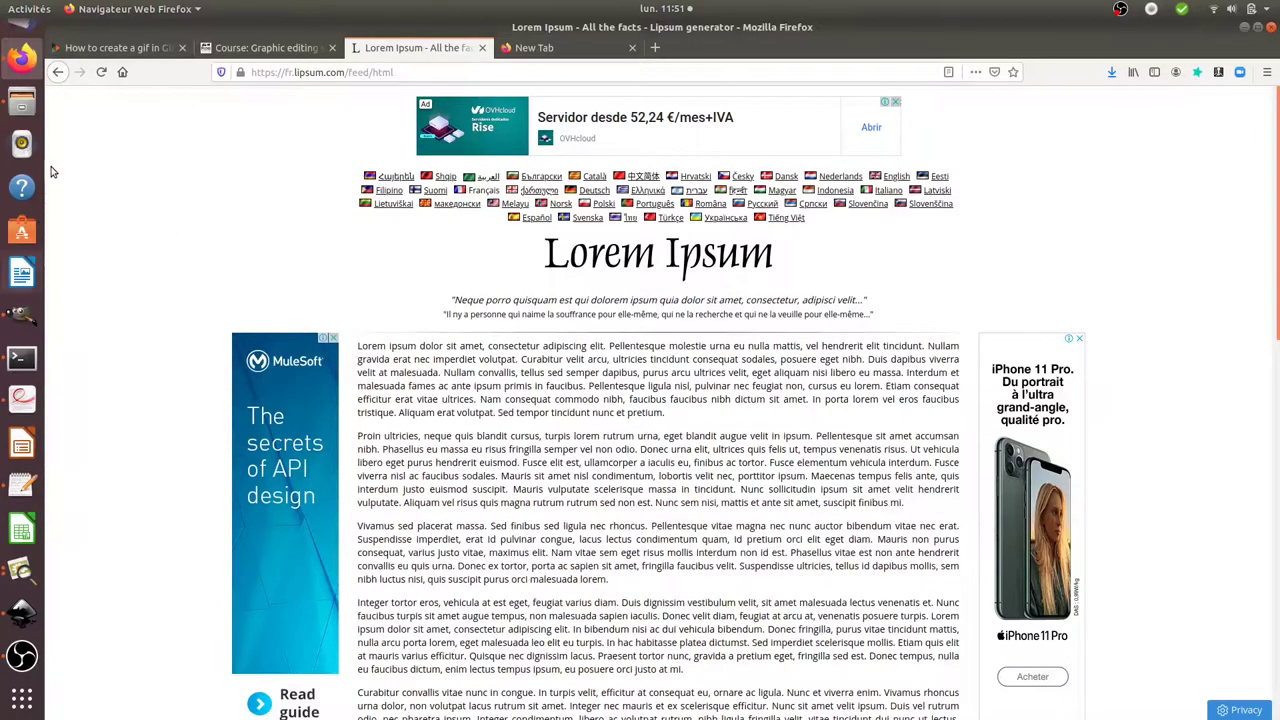
left_click(22, 399)
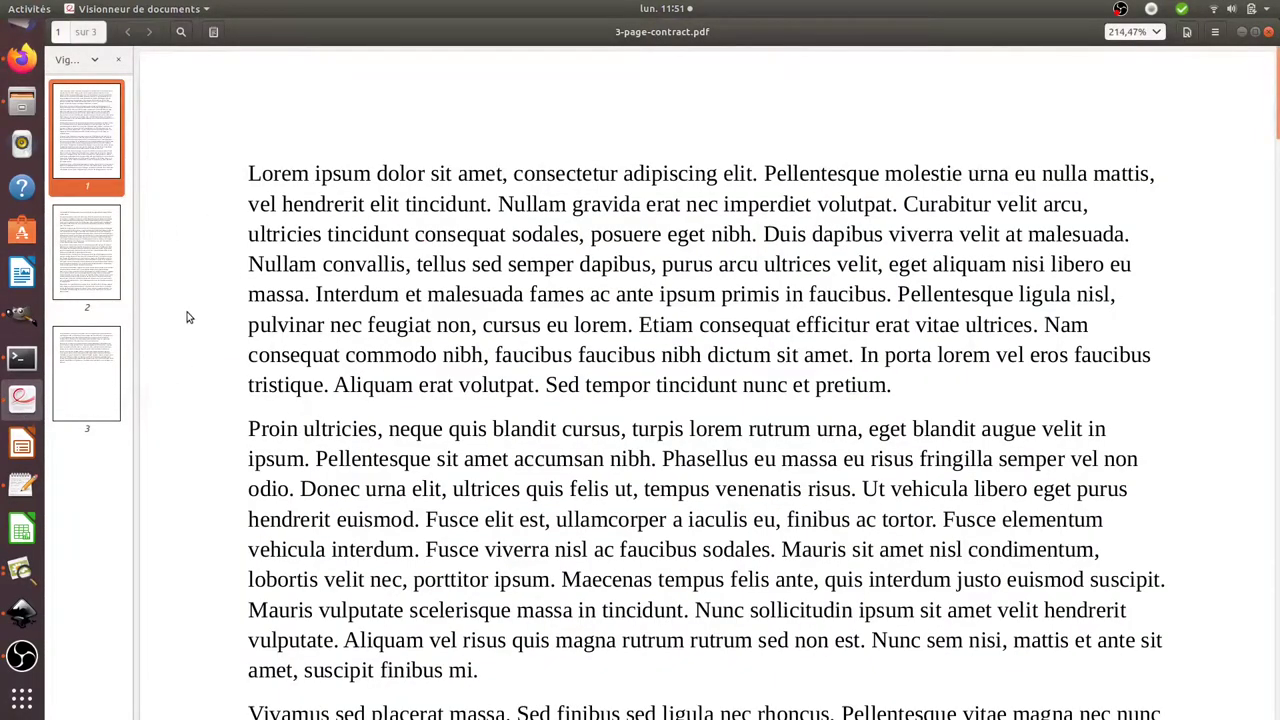
left_click(27, 619)
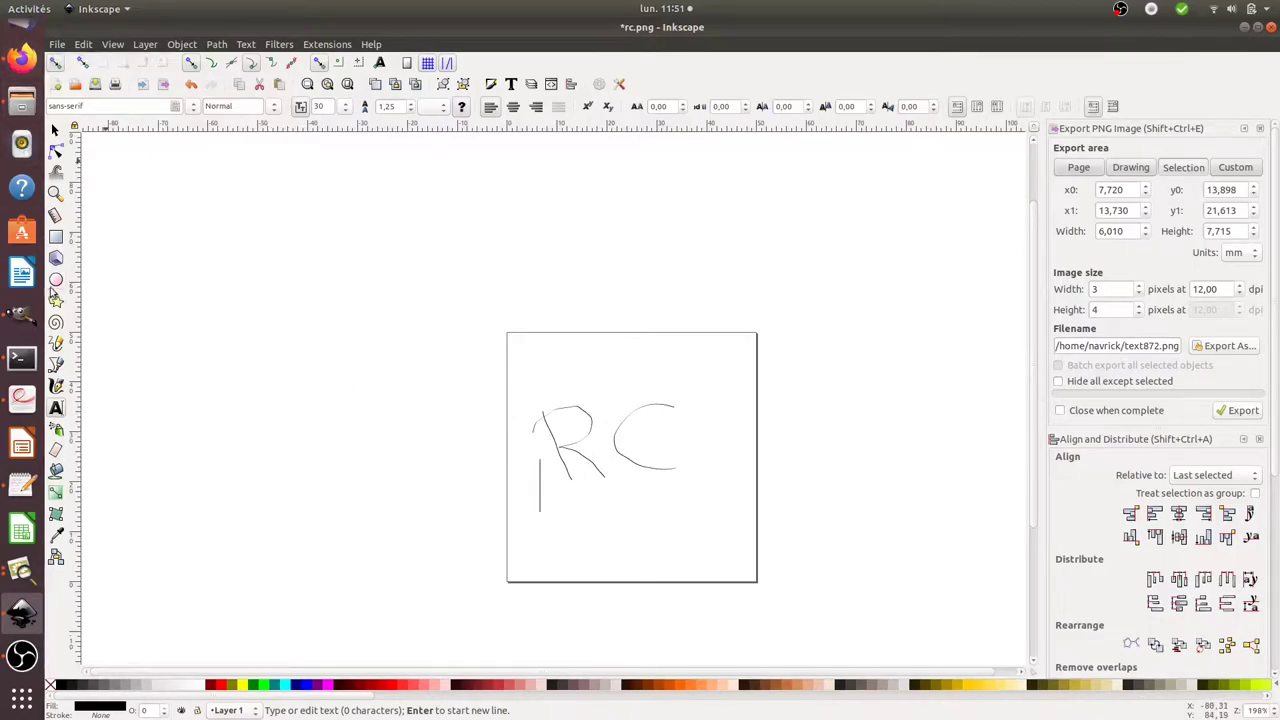
Open rc.png from Documents to check the exported initials.
left_click(21, 100)
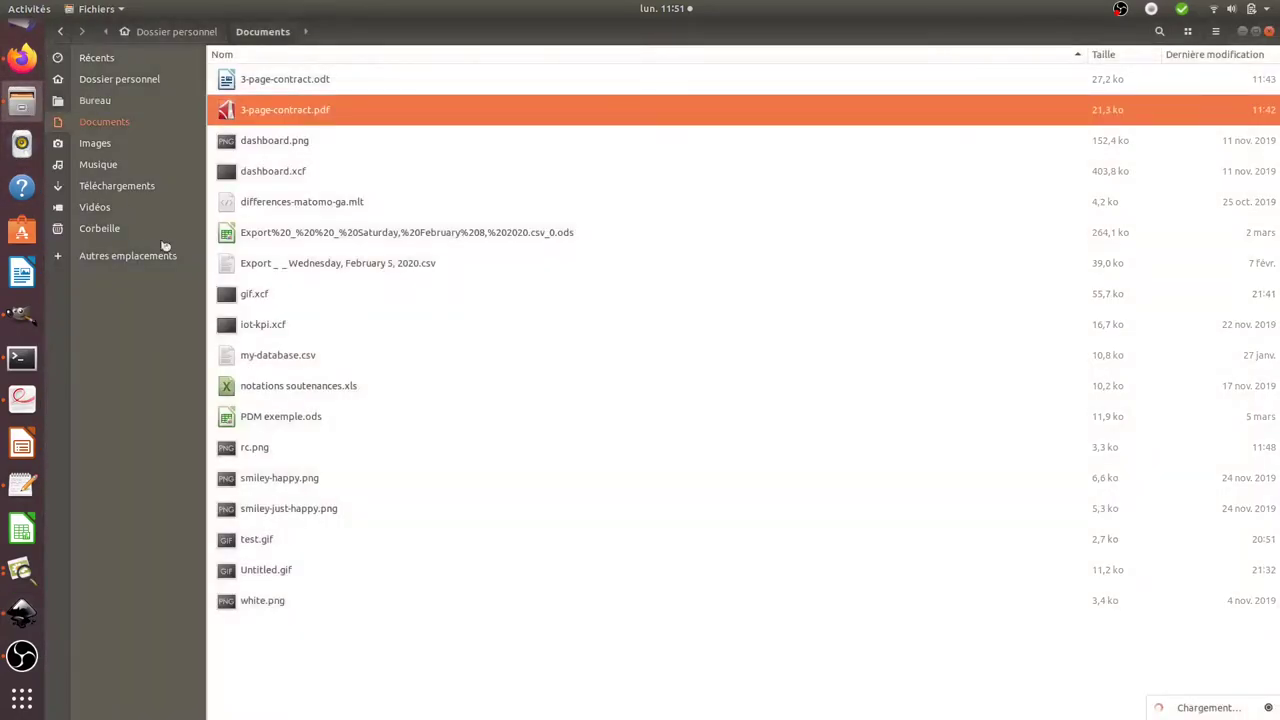
right_click(358, 115)
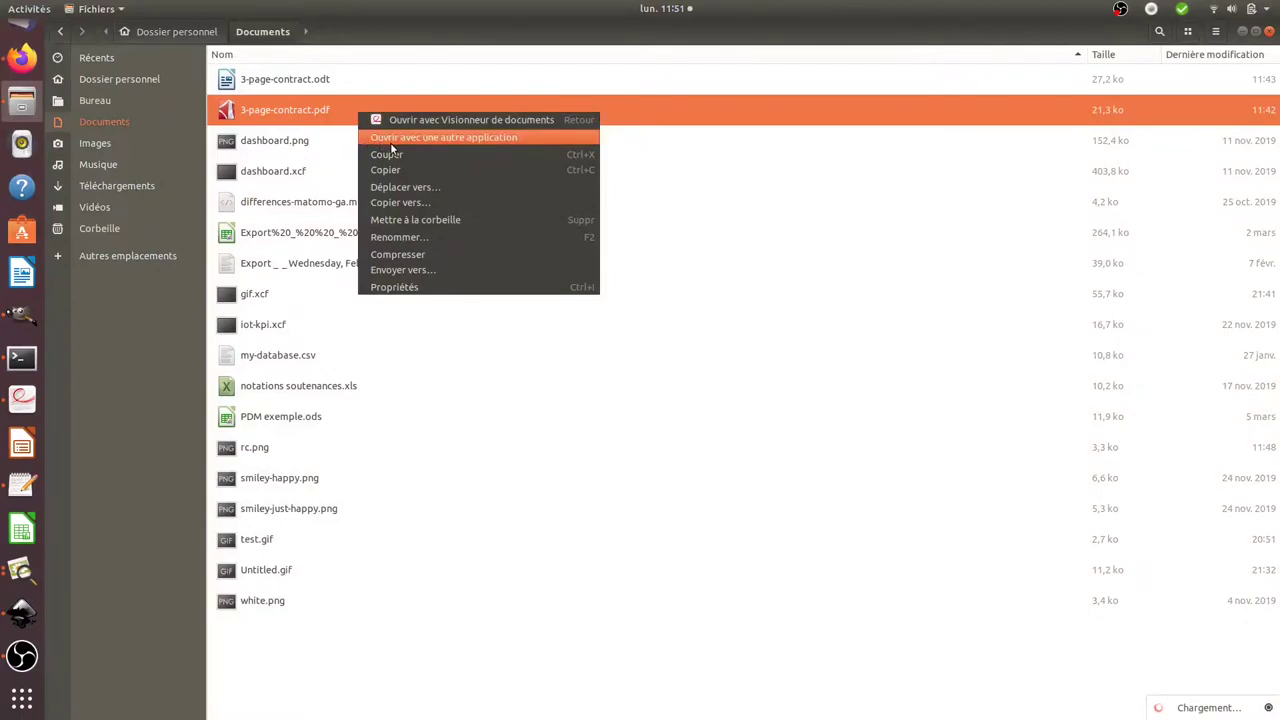
left_click(313, 449)
double_click(311, 449)
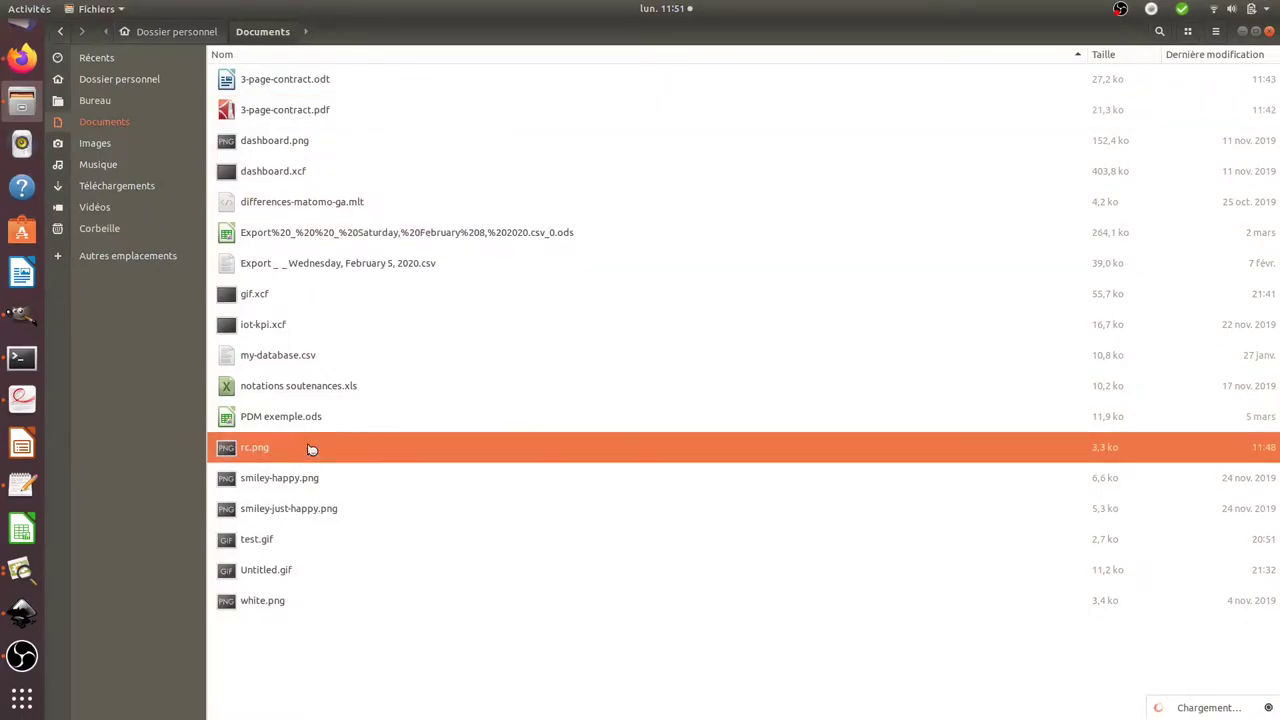
Open 3-page-contract.pdf with GIMP Image Editor and select page 1 in the import dialog.
mouse_move(613, 381)
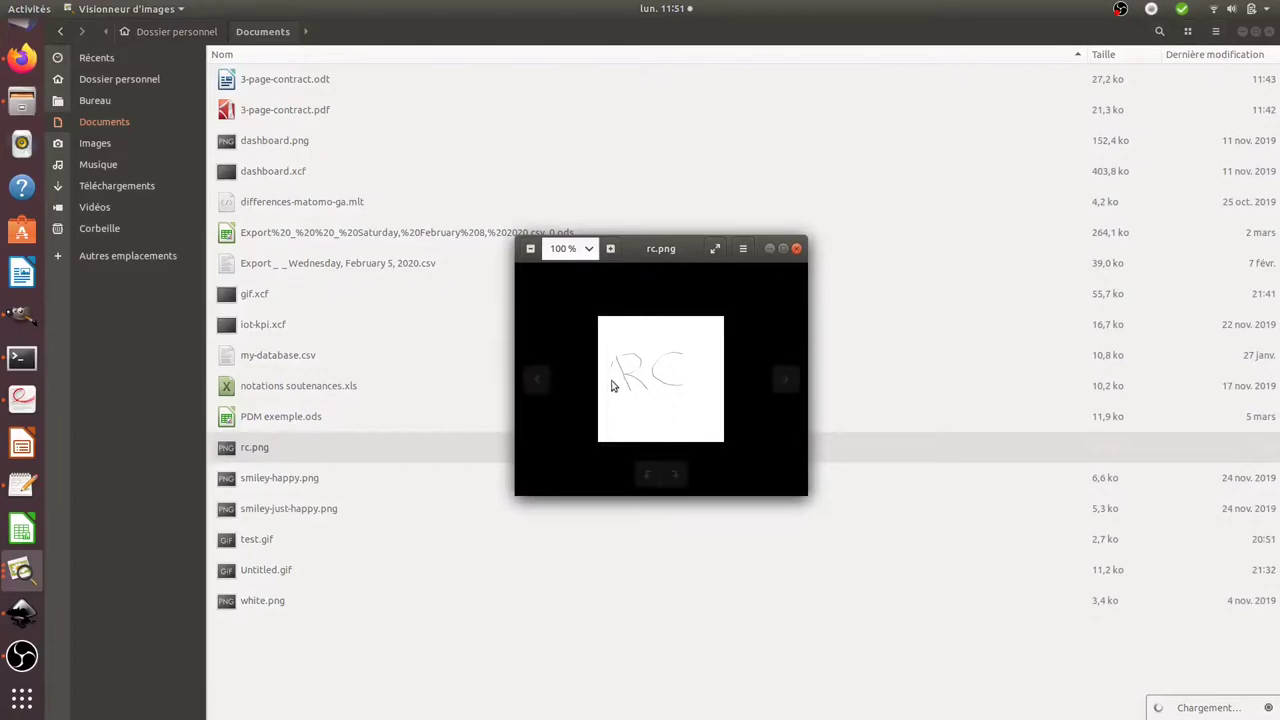
left_click(267, 118)
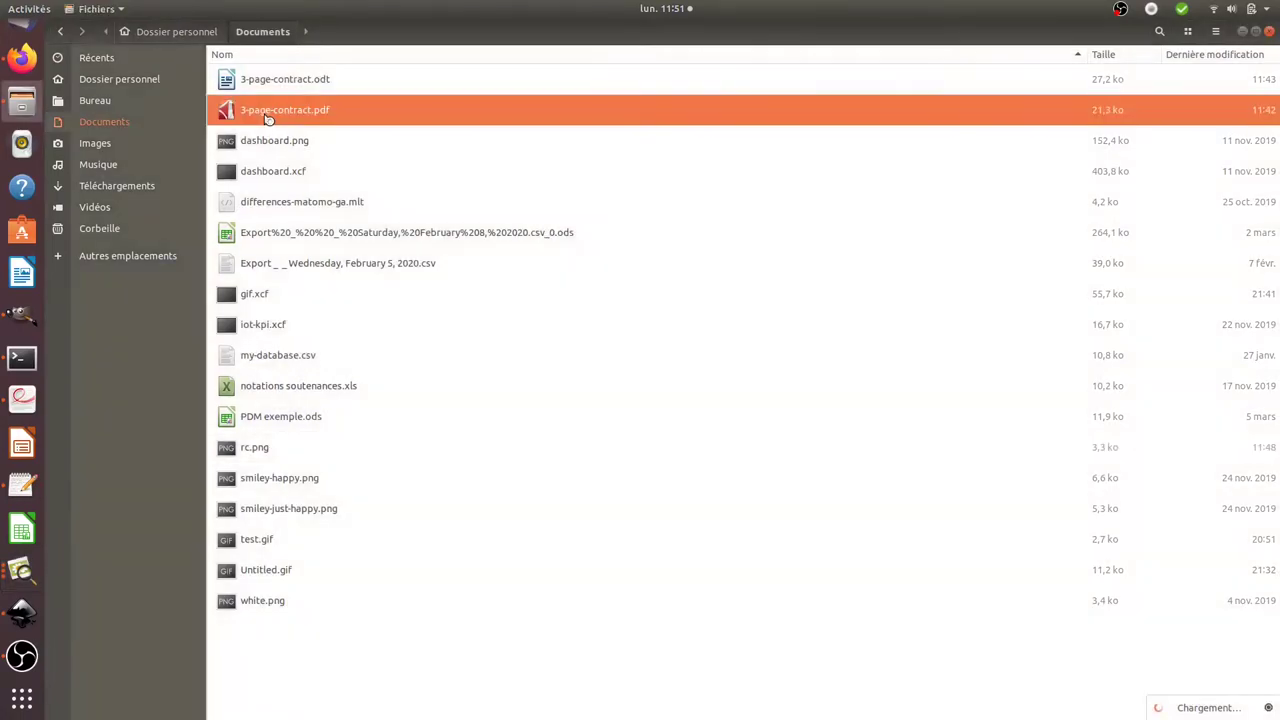
right_click(267, 118)
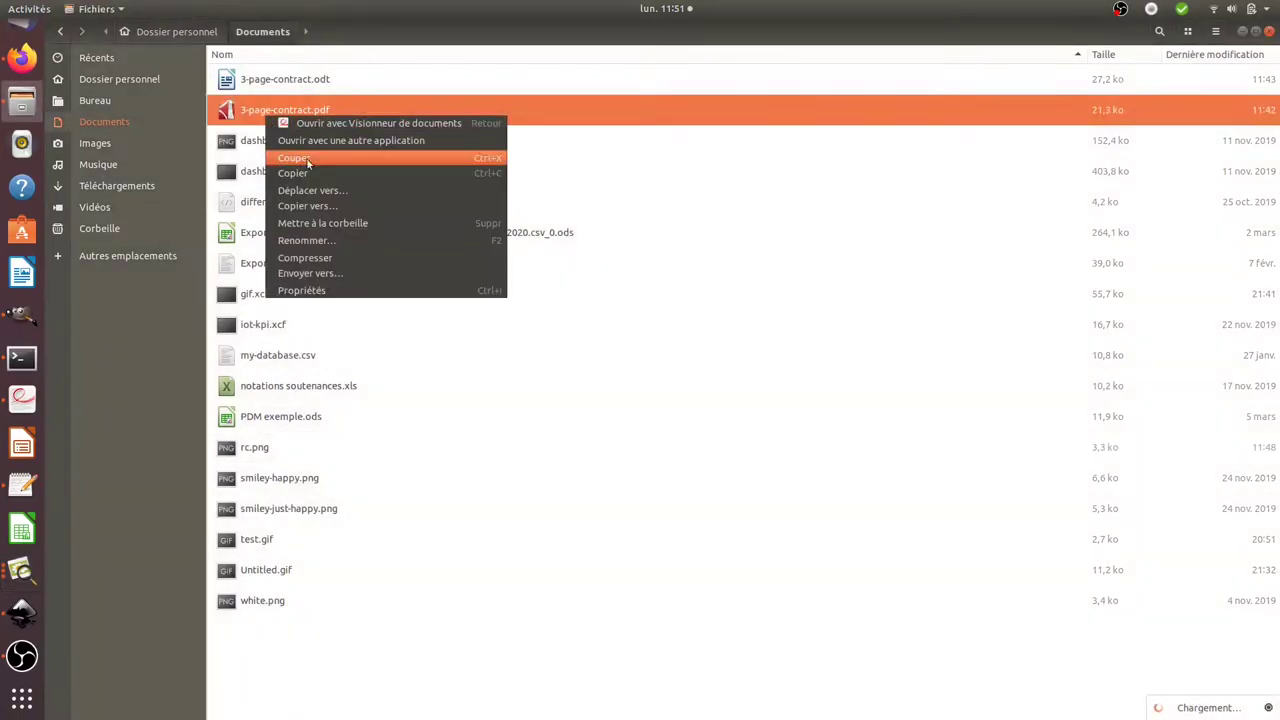
left_click(330, 144)
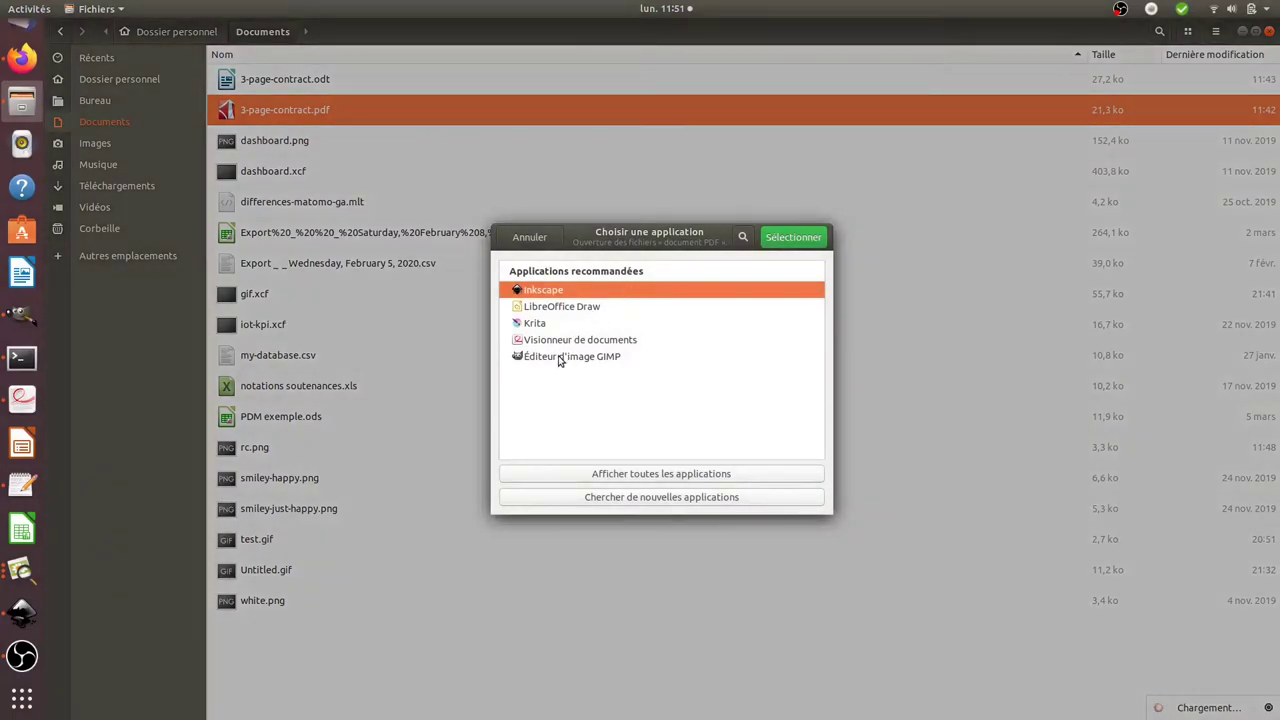
left_click(560, 357)
left_click(780, 237)
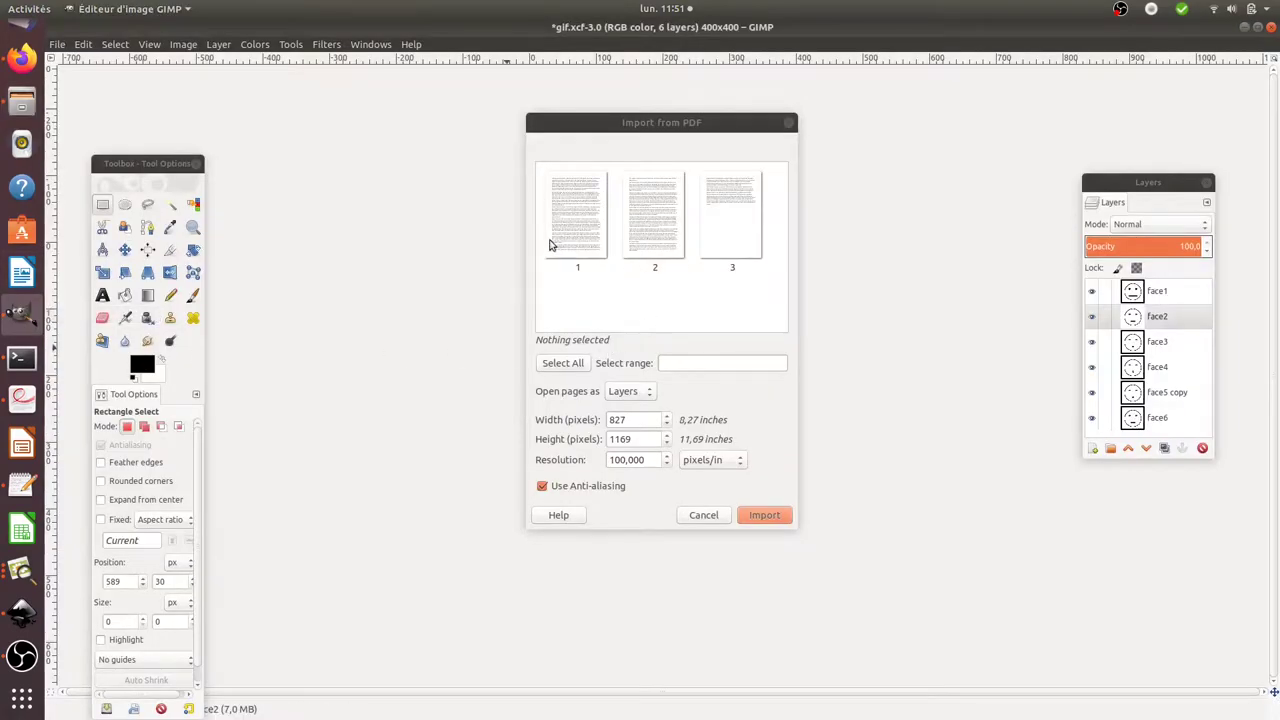
left_click(567, 245)
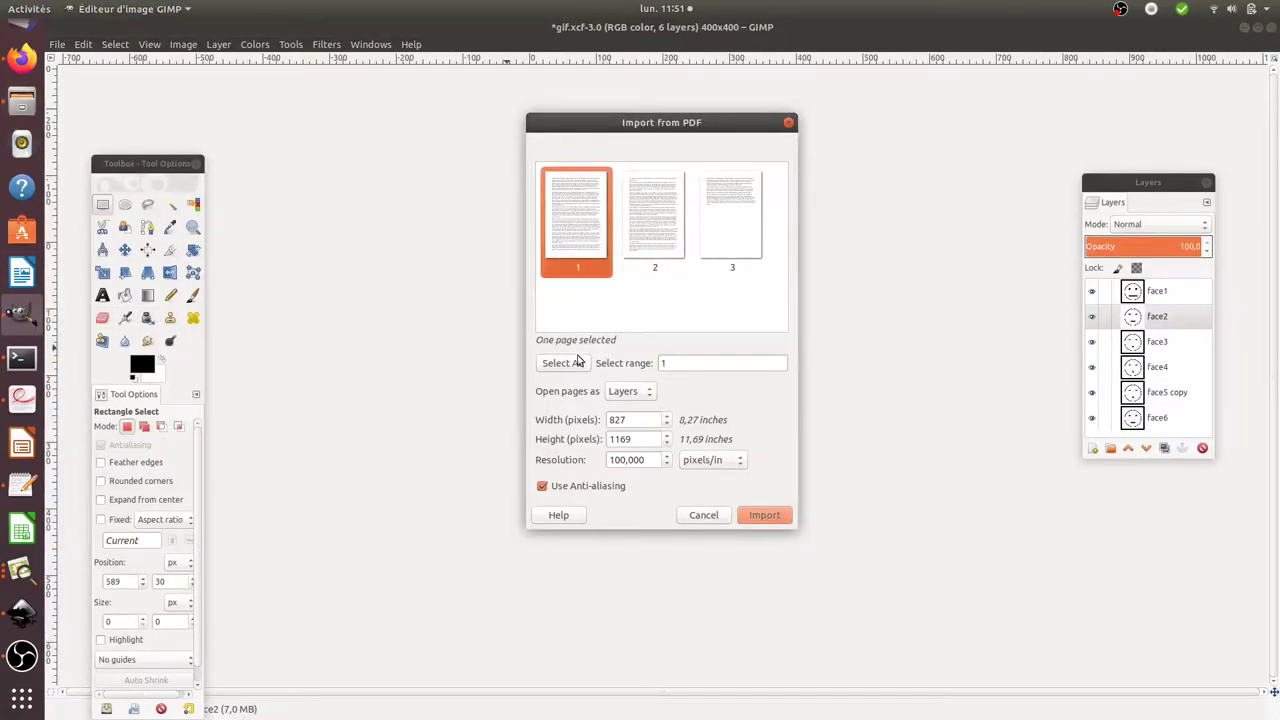
Import all three PDF pages as layers, close gif.xcf without saving, and maximize the window.
left_click(578, 362)
left_click(748, 516)
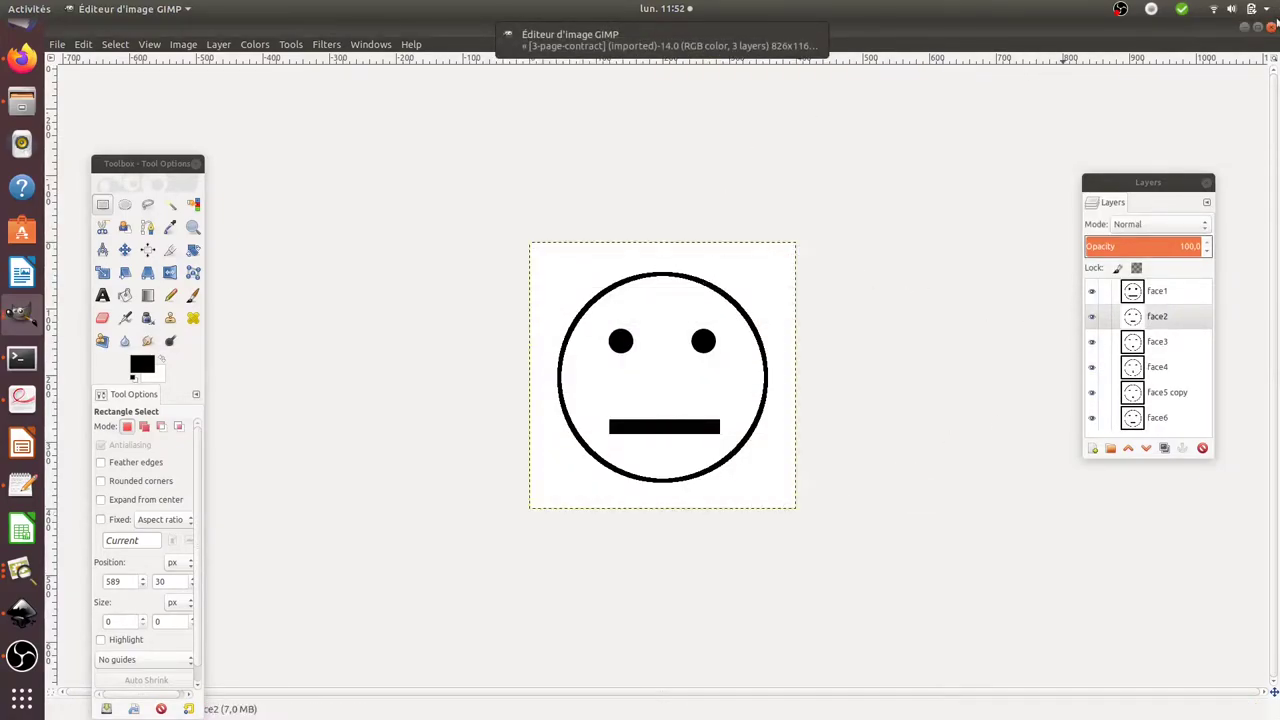
left_click(1272, 29)
left_click(606, 437)
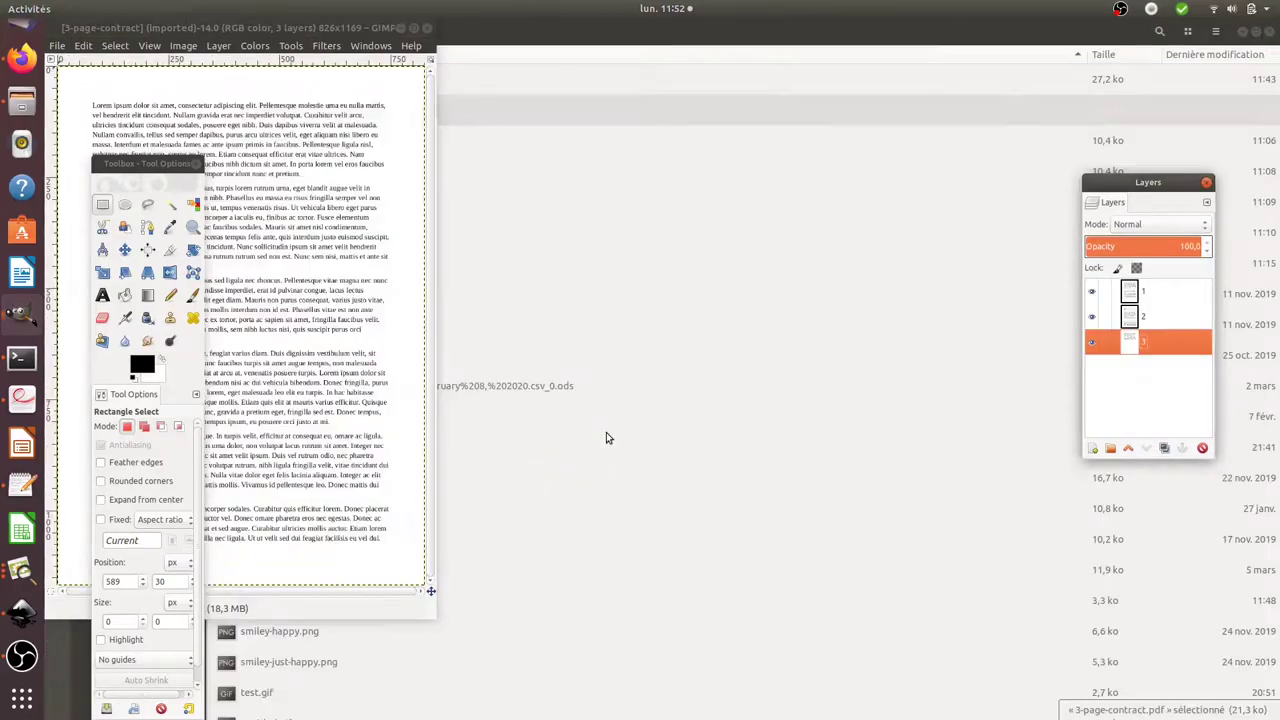
left_click(413, 28)
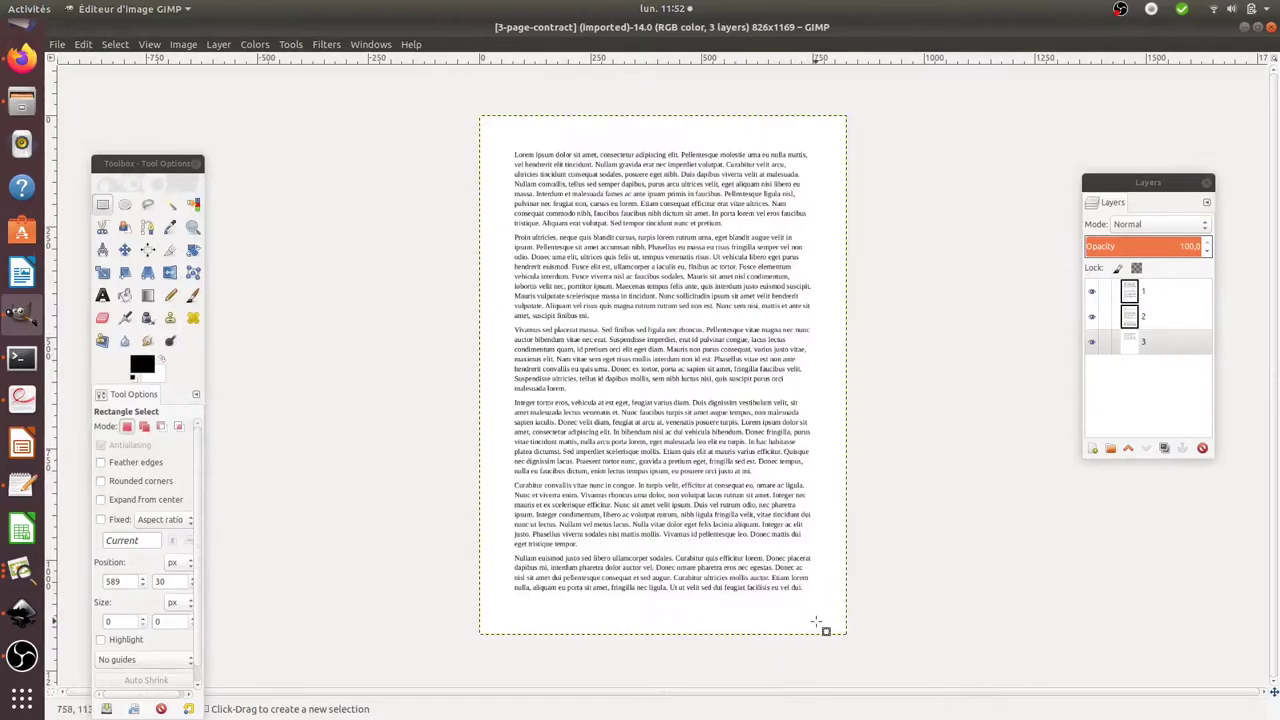
left_click_drag(1146, 290, 1128, 325)
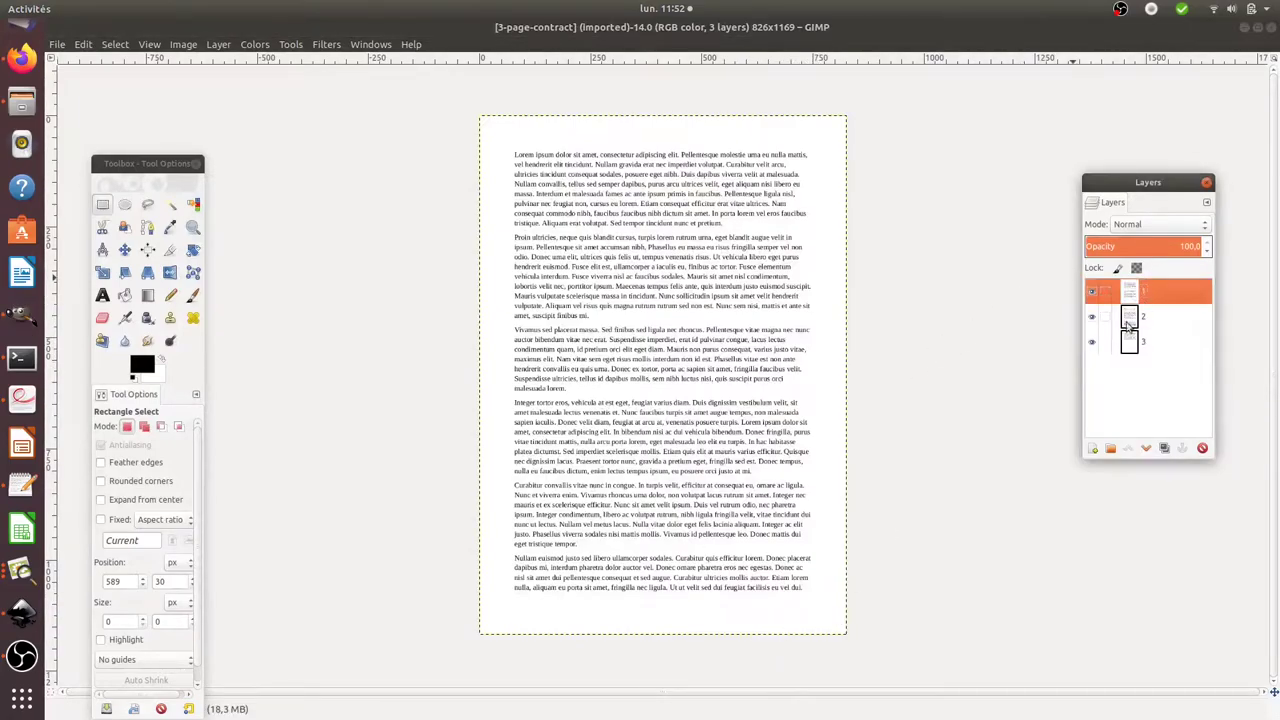
Add rc.png from Recently Used as a new layer with Open as Layers.
left_click(57, 44)
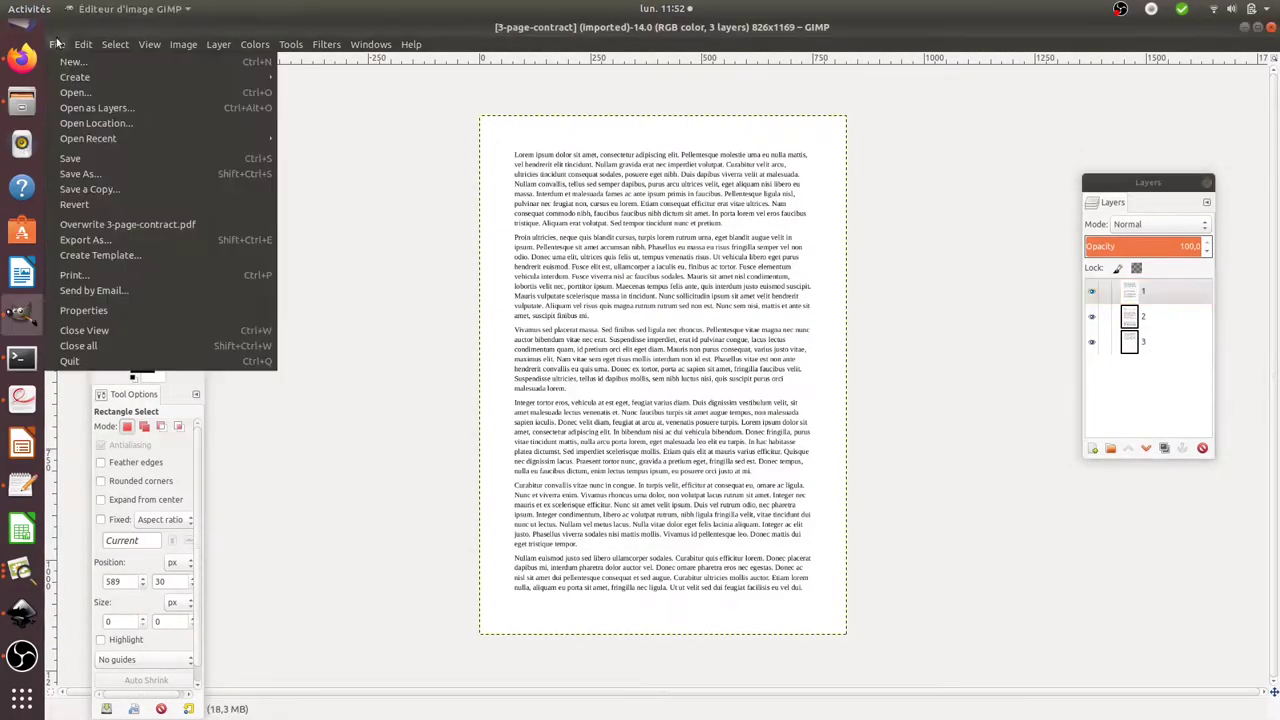
left_click(115, 108)
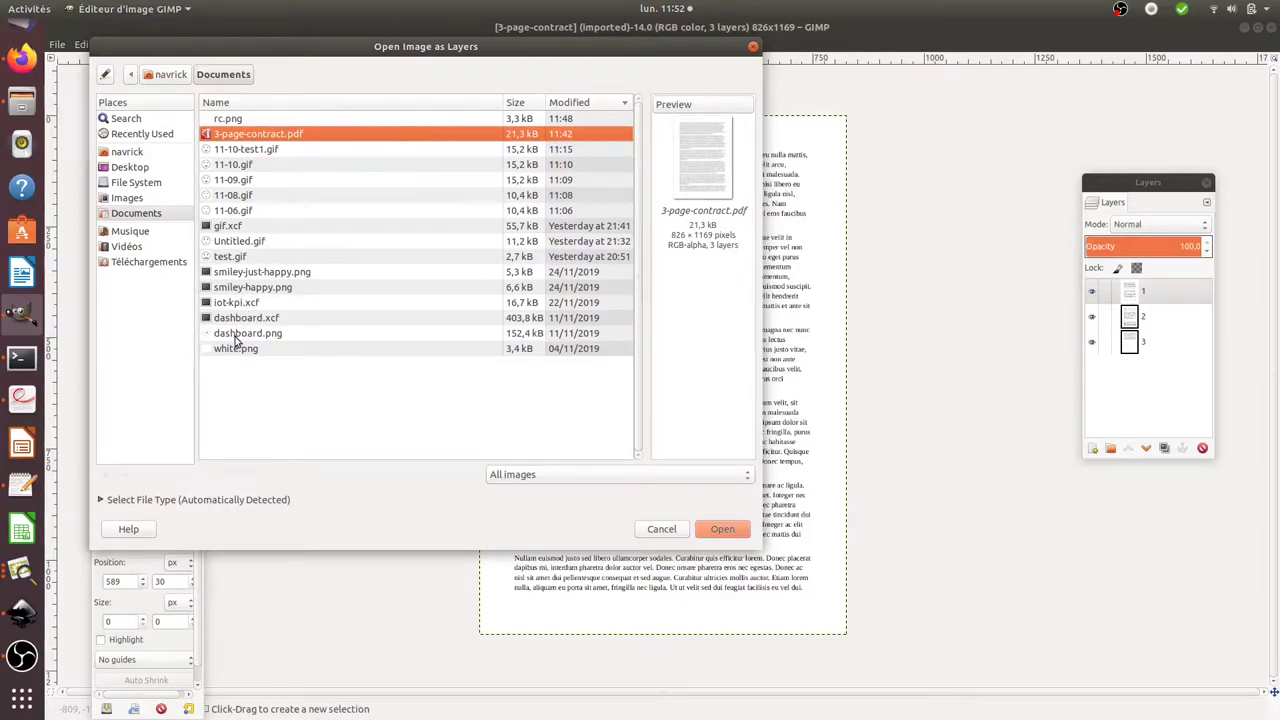
left_click(140, 134)
left_click(226, 120)
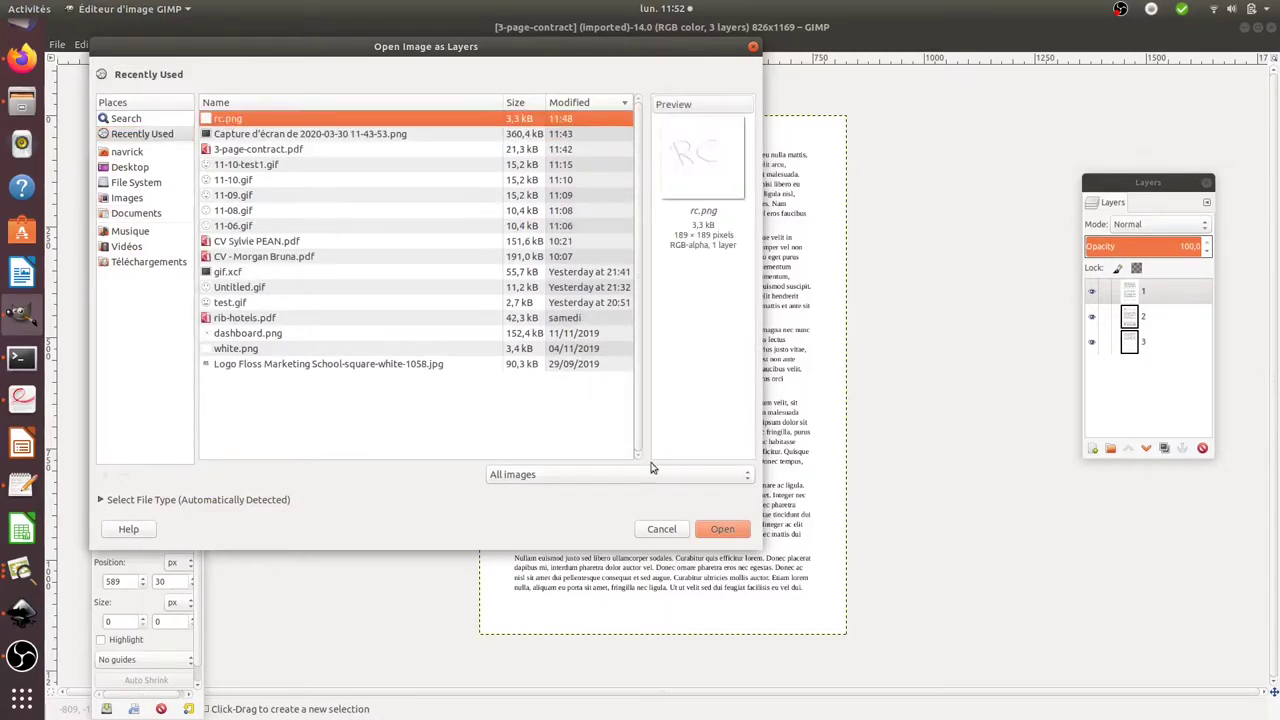
left_click(724, 529)
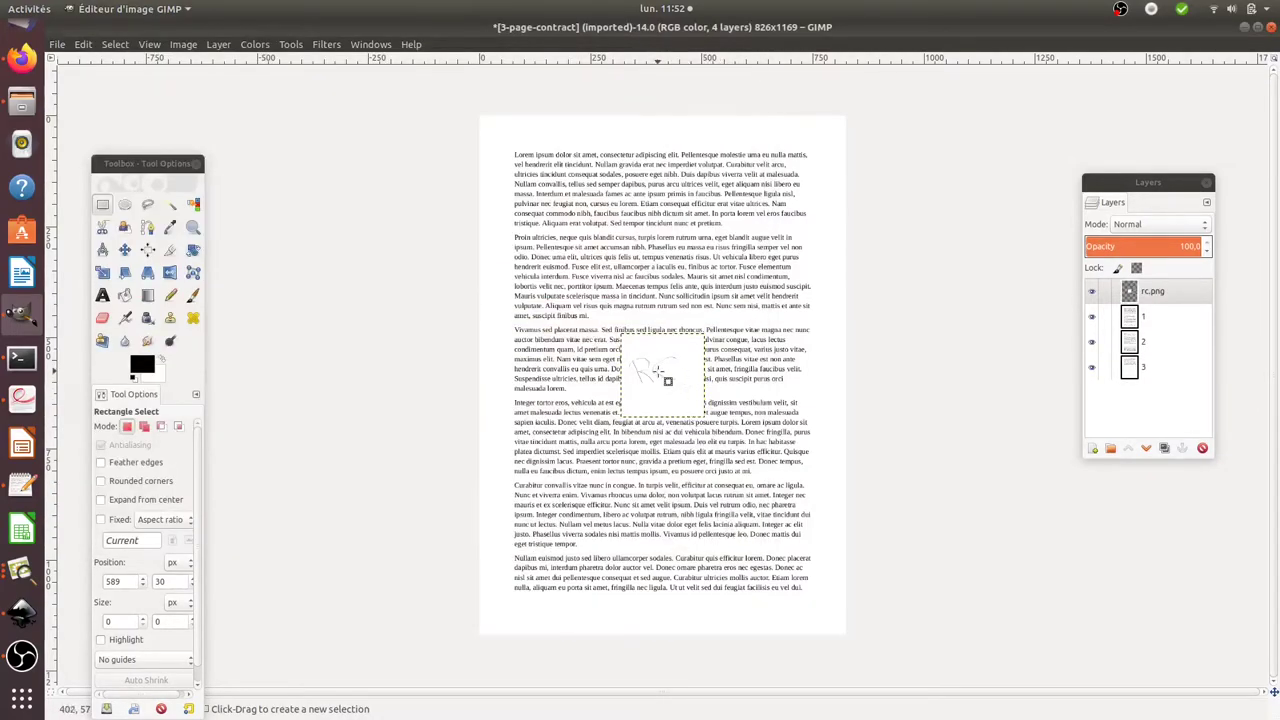
Clear the rc.png layer's white background using Select by Color, then deselect.
left_click(1175, 300)
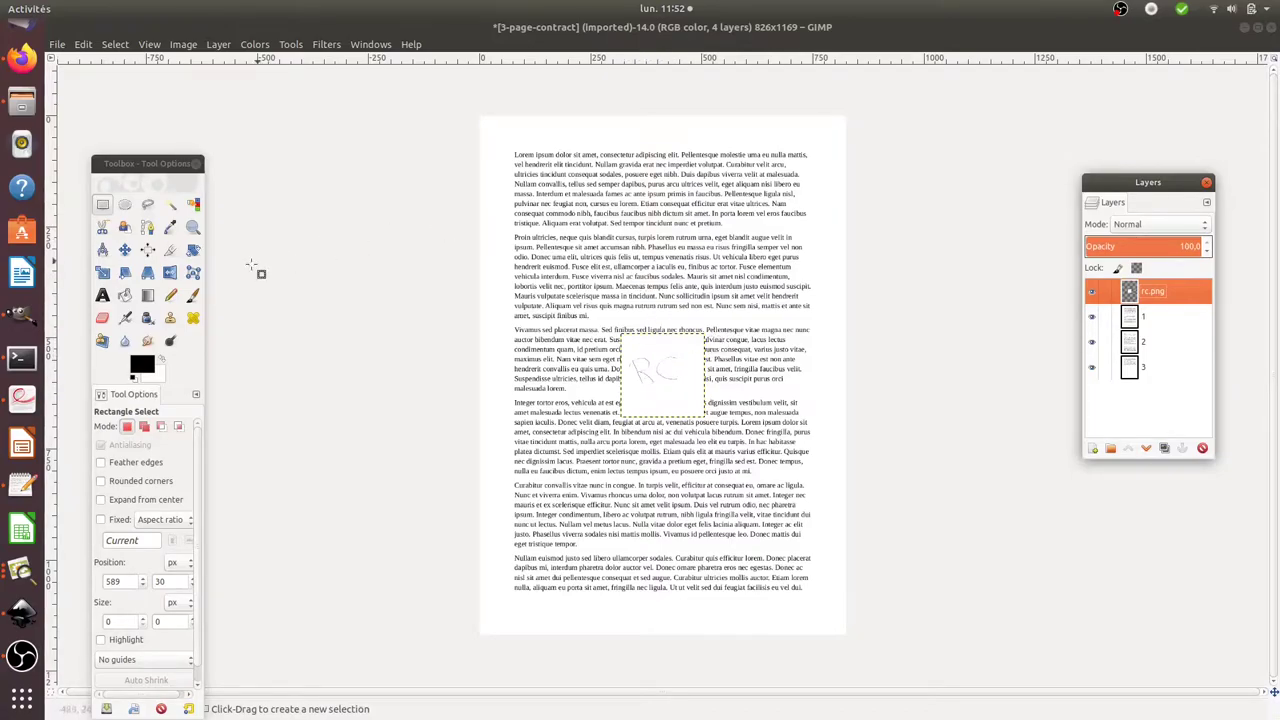
left_click(193, 204)
left_click(676, 372)
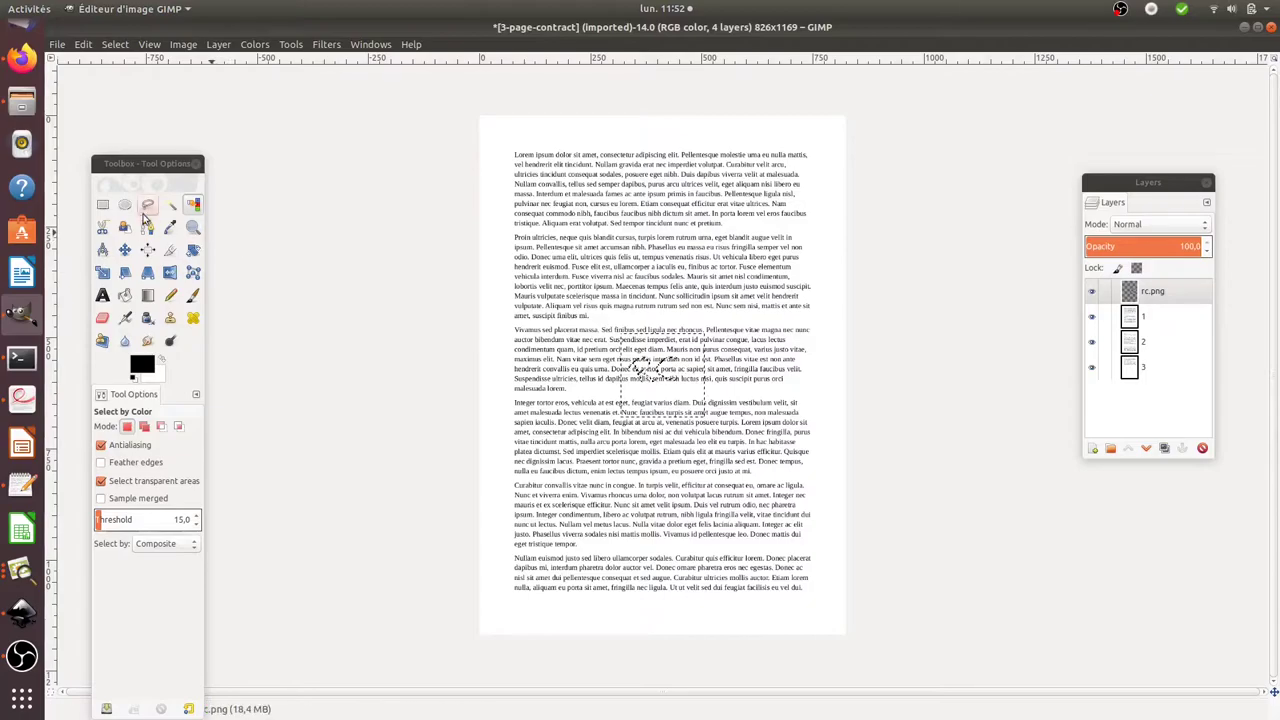
left_click(102, 204)
left_click(720, 370)
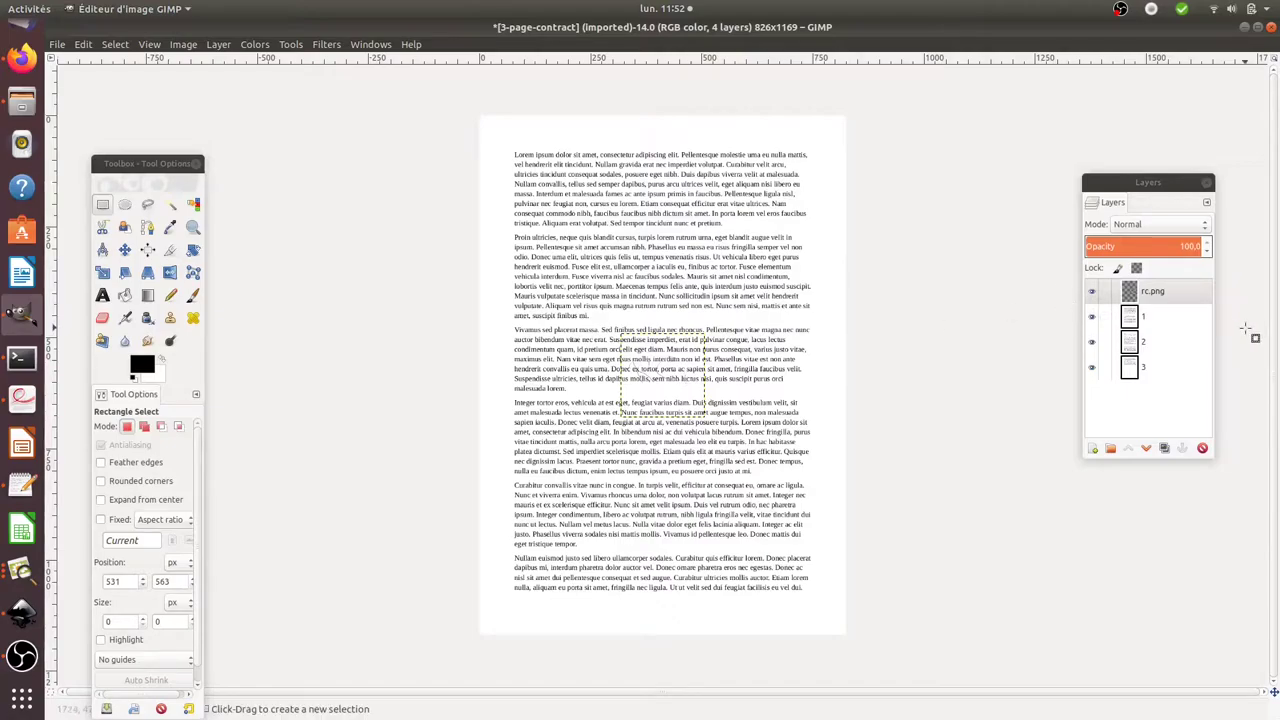
left_click(1150, 291)
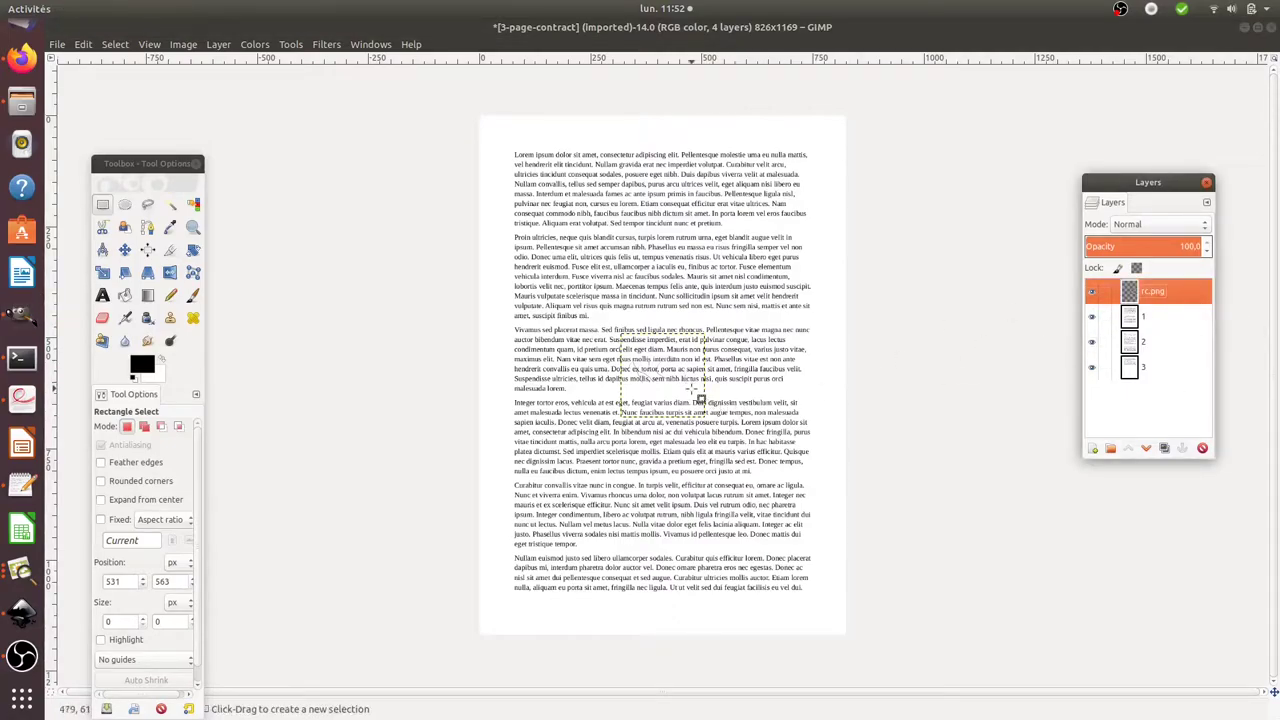
key("m")
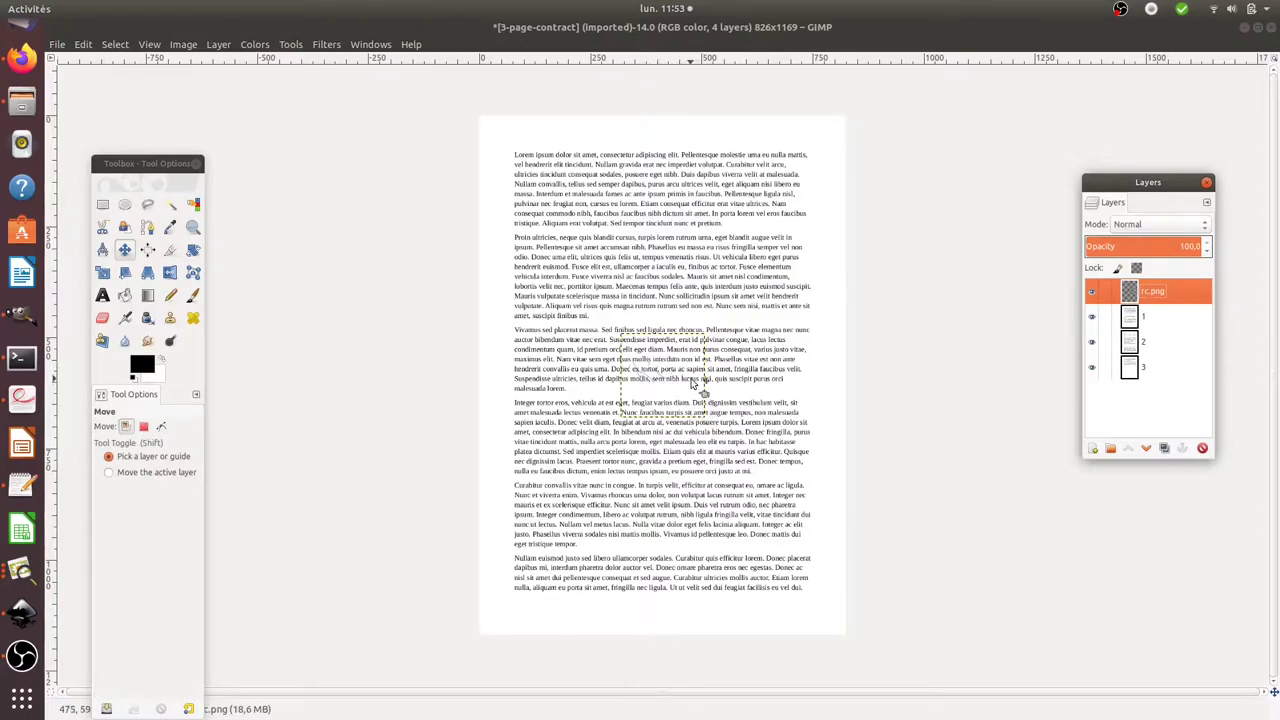
Drag the rc.png initials layer to page 1's bottom-right corner.
left_click(670, 370)
left_click(686, 368)
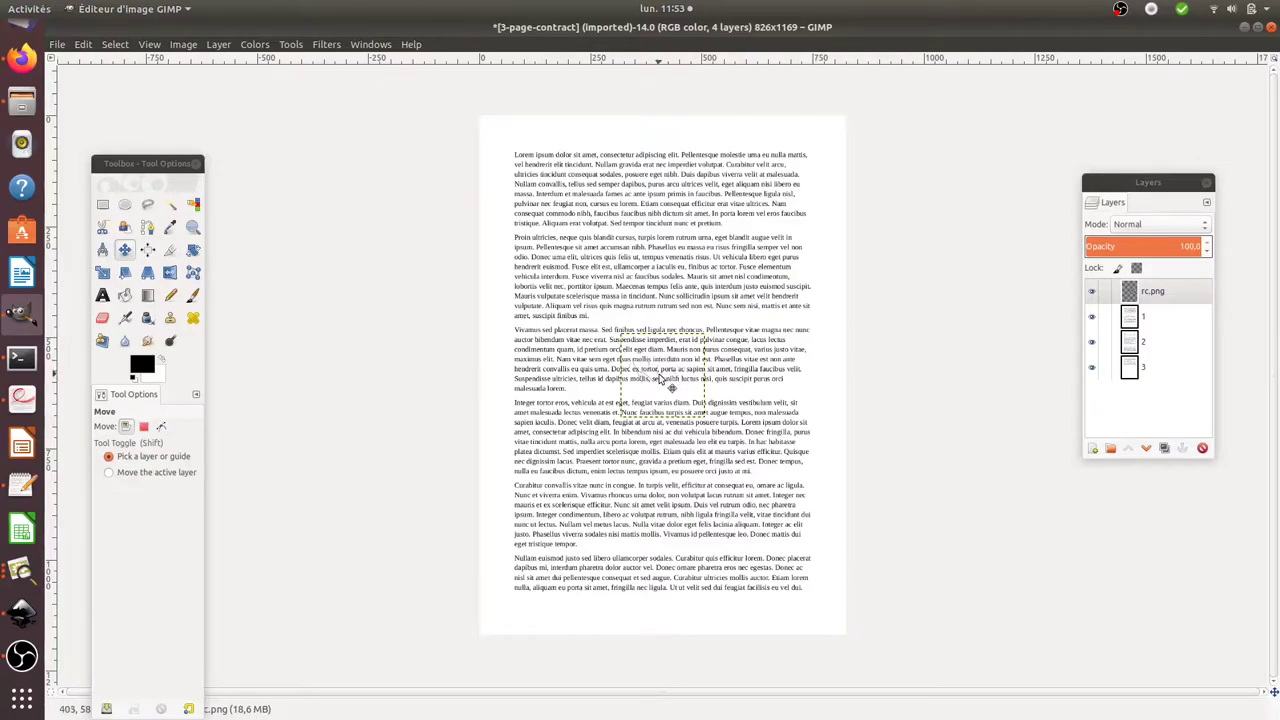
left_click_drag(660, 378, 818, 618)
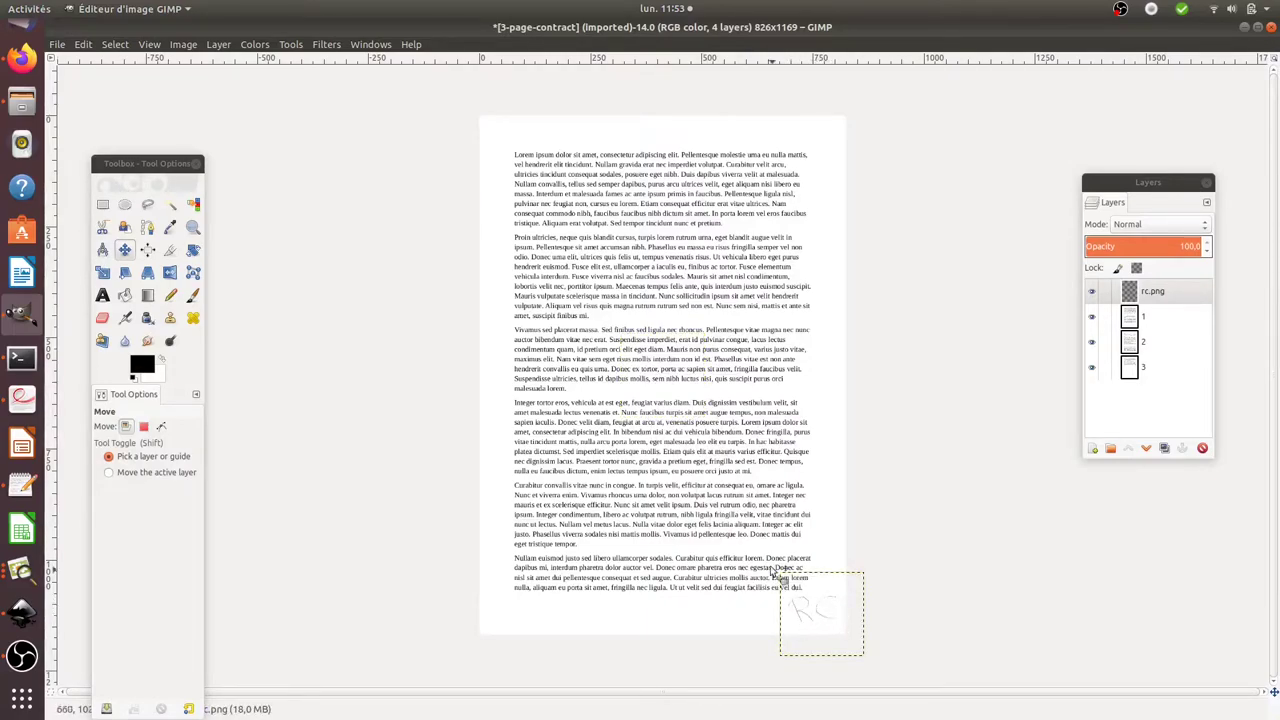
Scale the RC initials layer proportionally from 189×189 to 120×120 pixels.
key("shift")
key("shift+s")
left_click(686, 400)
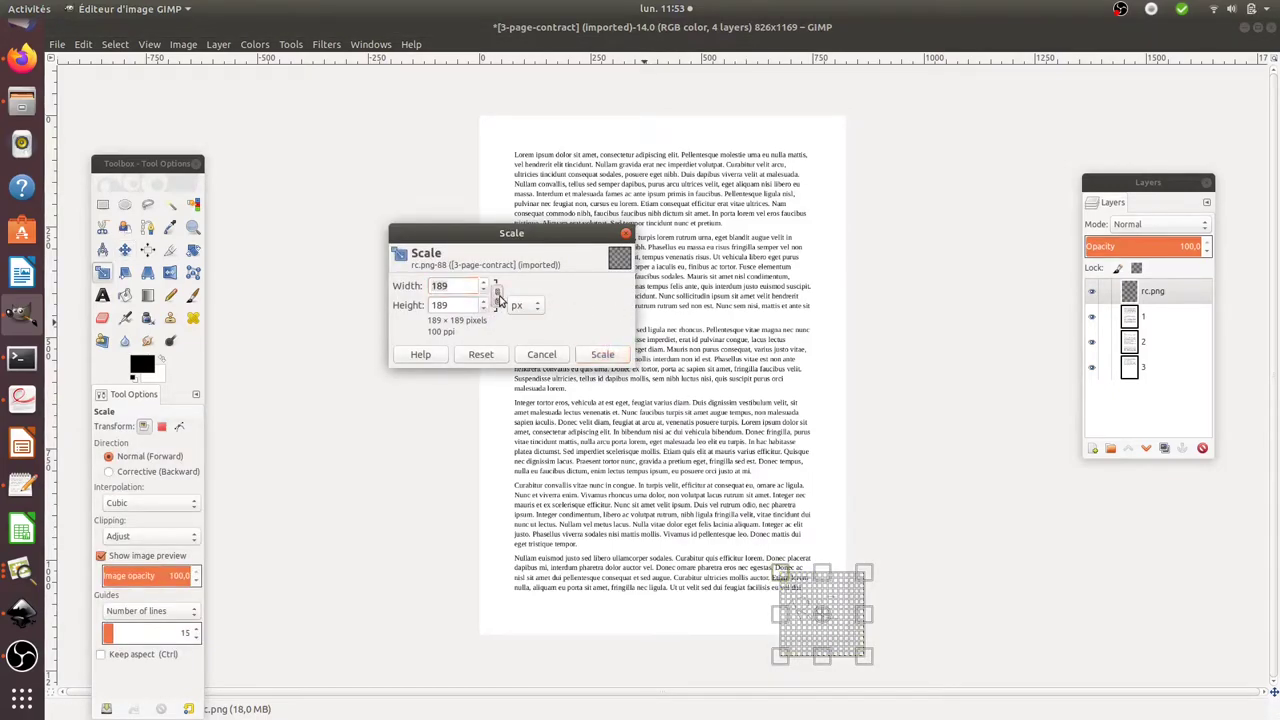
left_click(495, 293)
double_click(445, 286)
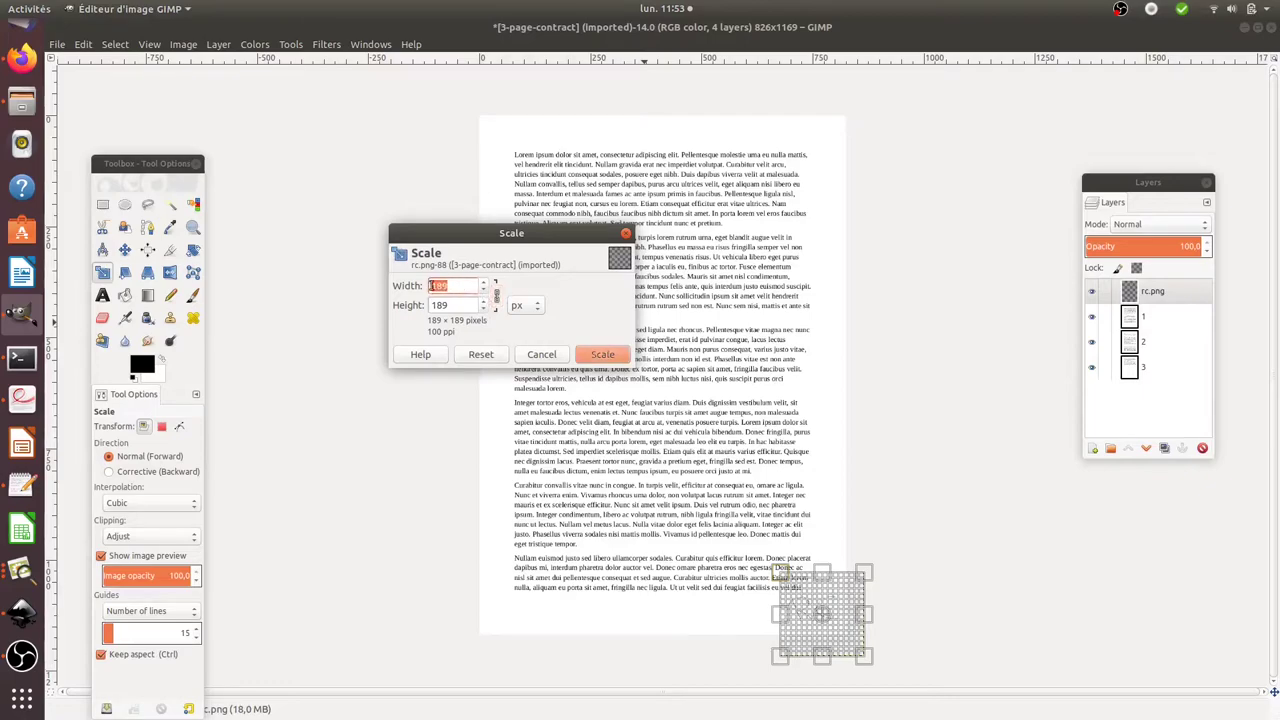
left_click(468, 306)
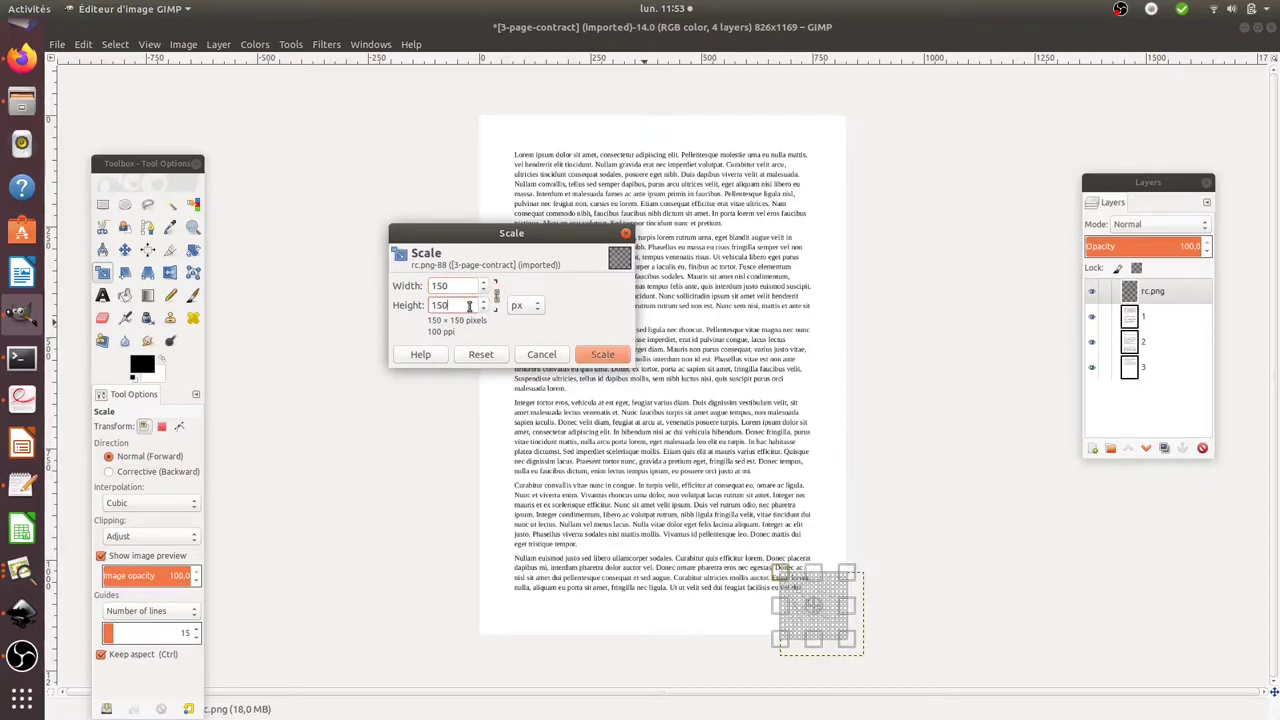
double_click(438, 285)
type("120")
left_click(455, 306)
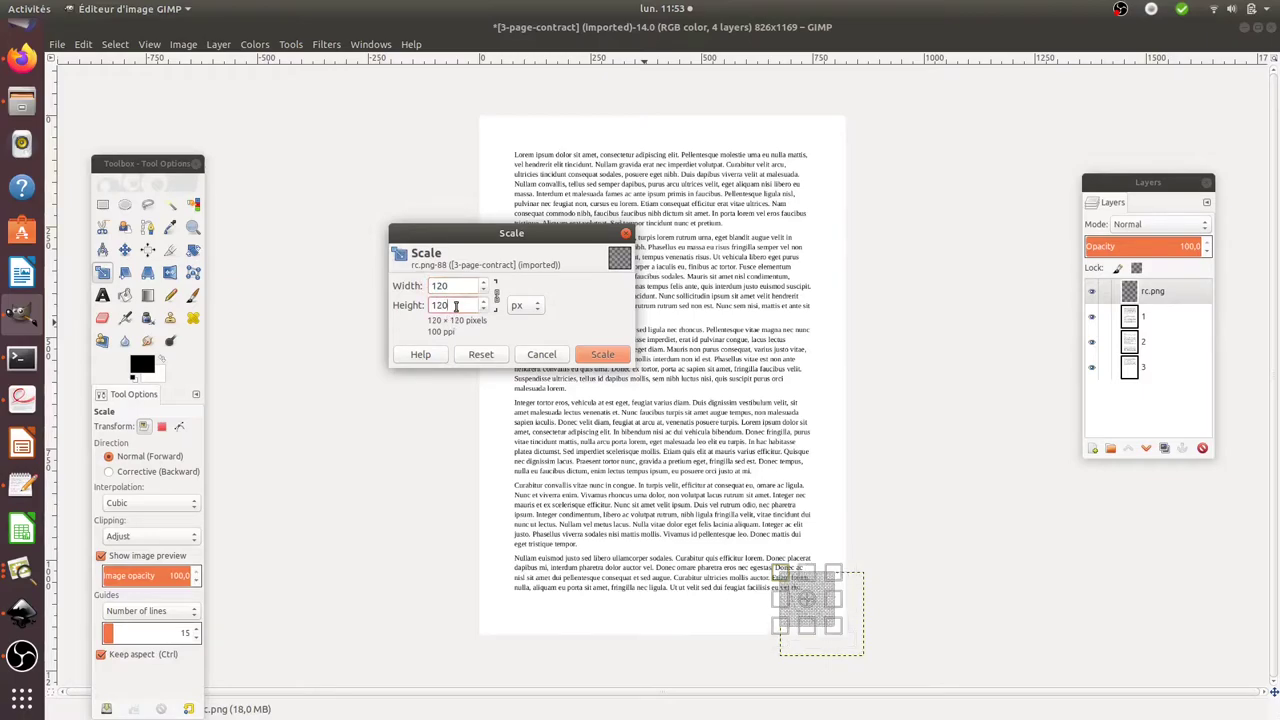
left_click(600, 356)
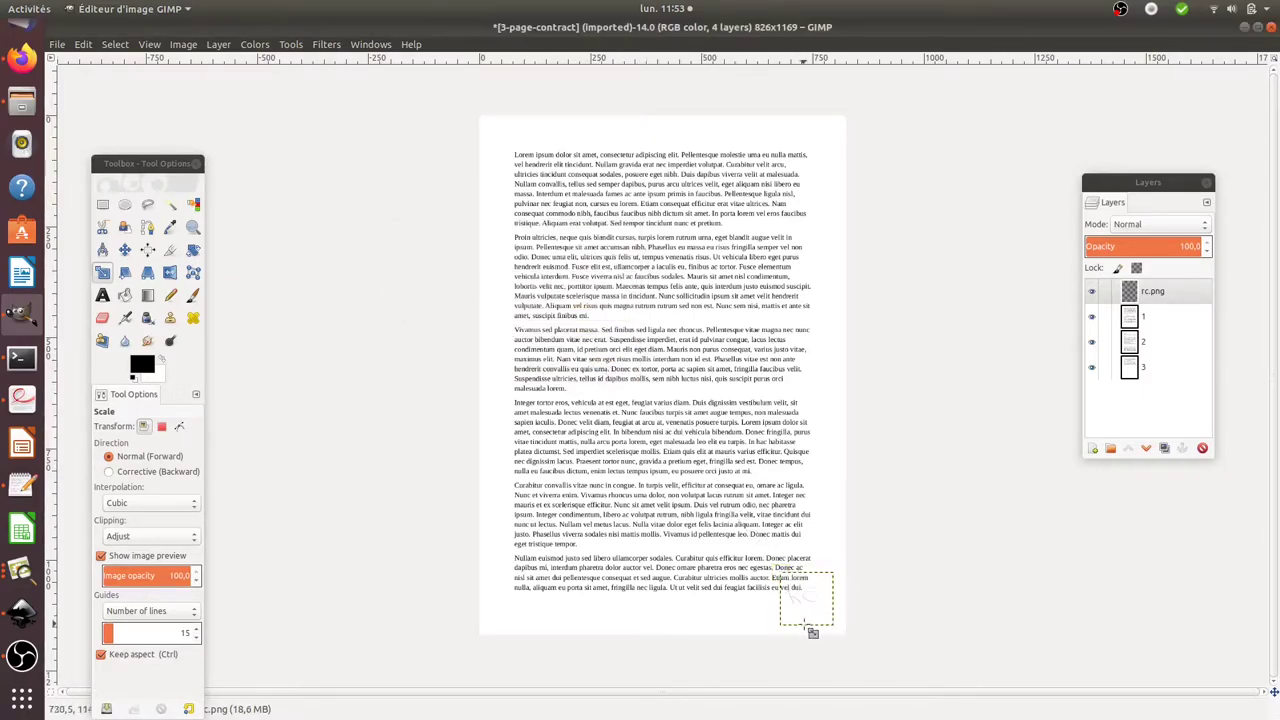
Nudge the scaled initials 24 px right and down into page 1's bottom-right corner.
key("m")
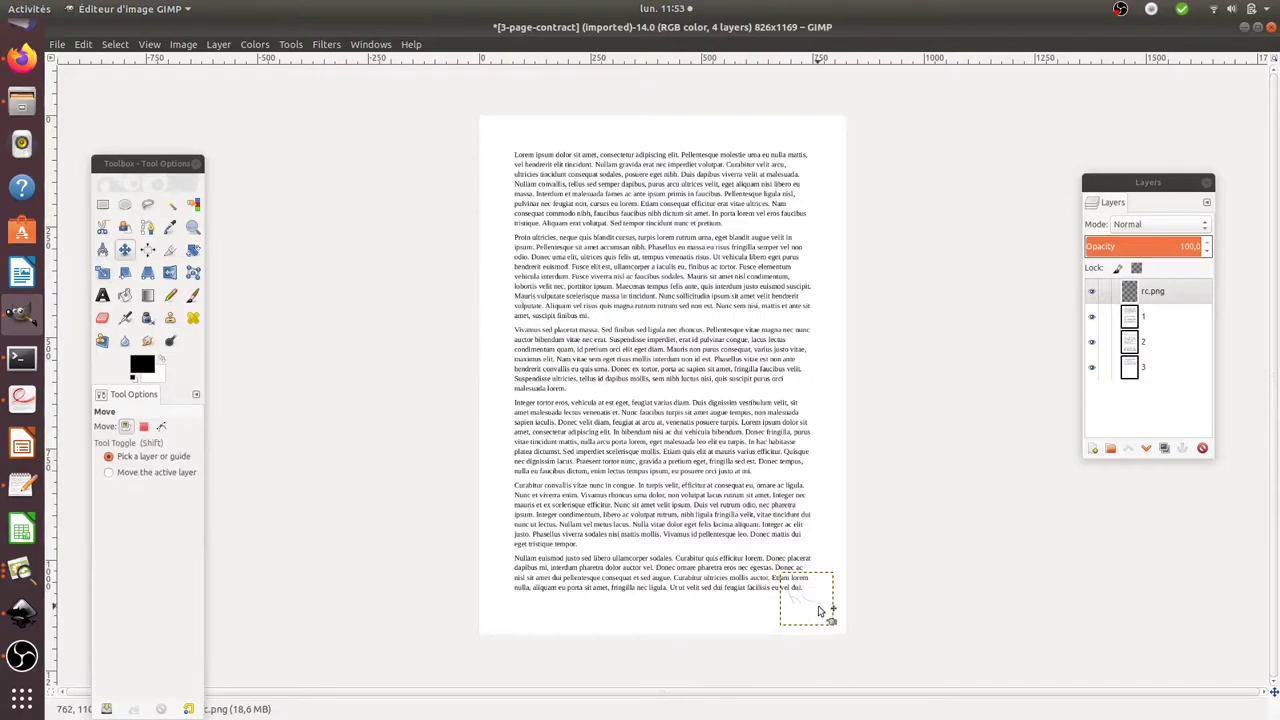
left_click_drag(814, 610, 826, 623)
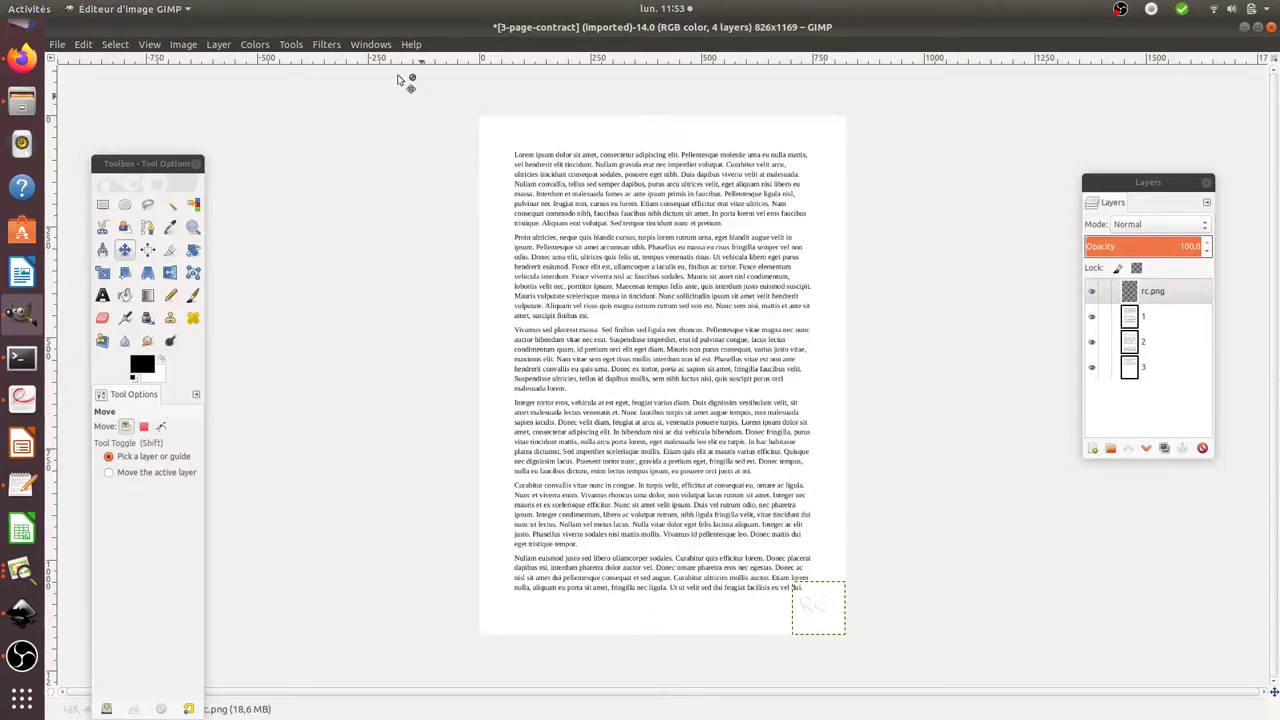
left_click(266, 46)
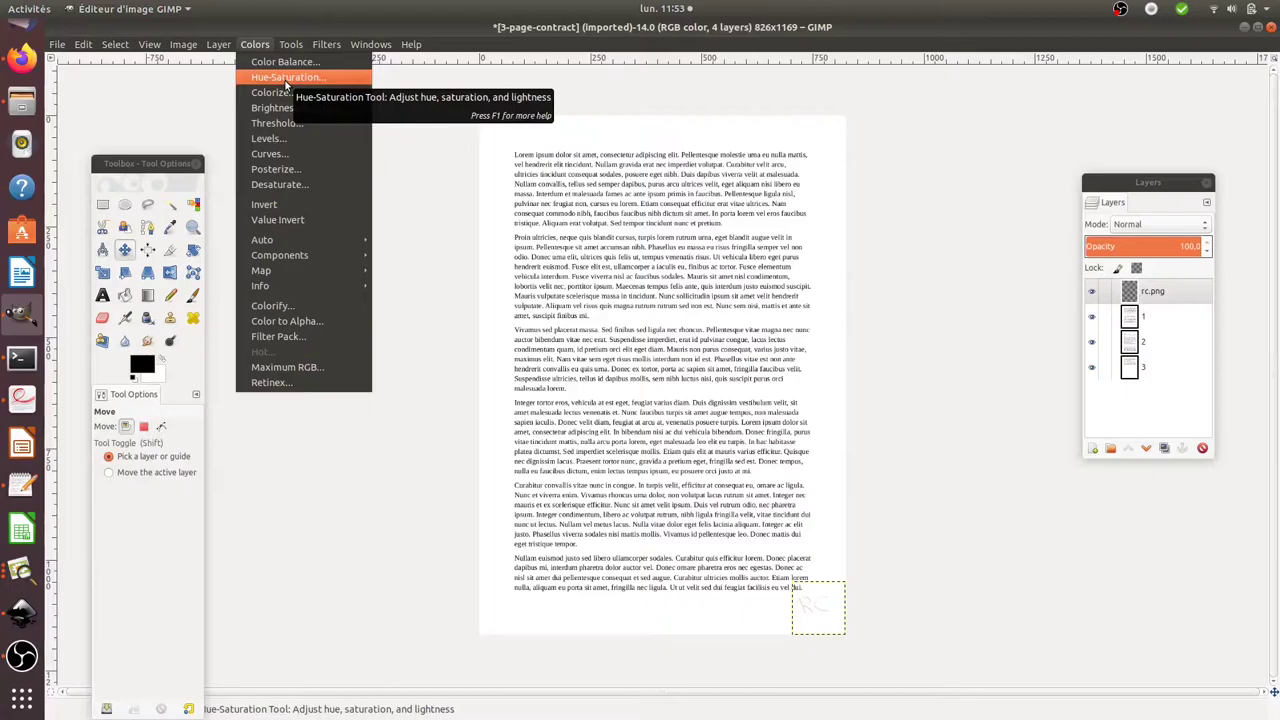
Apply Hue-Saturation to the initials: Lightness -100, Saturation -100, Hue -25.
left_click(285, 84)
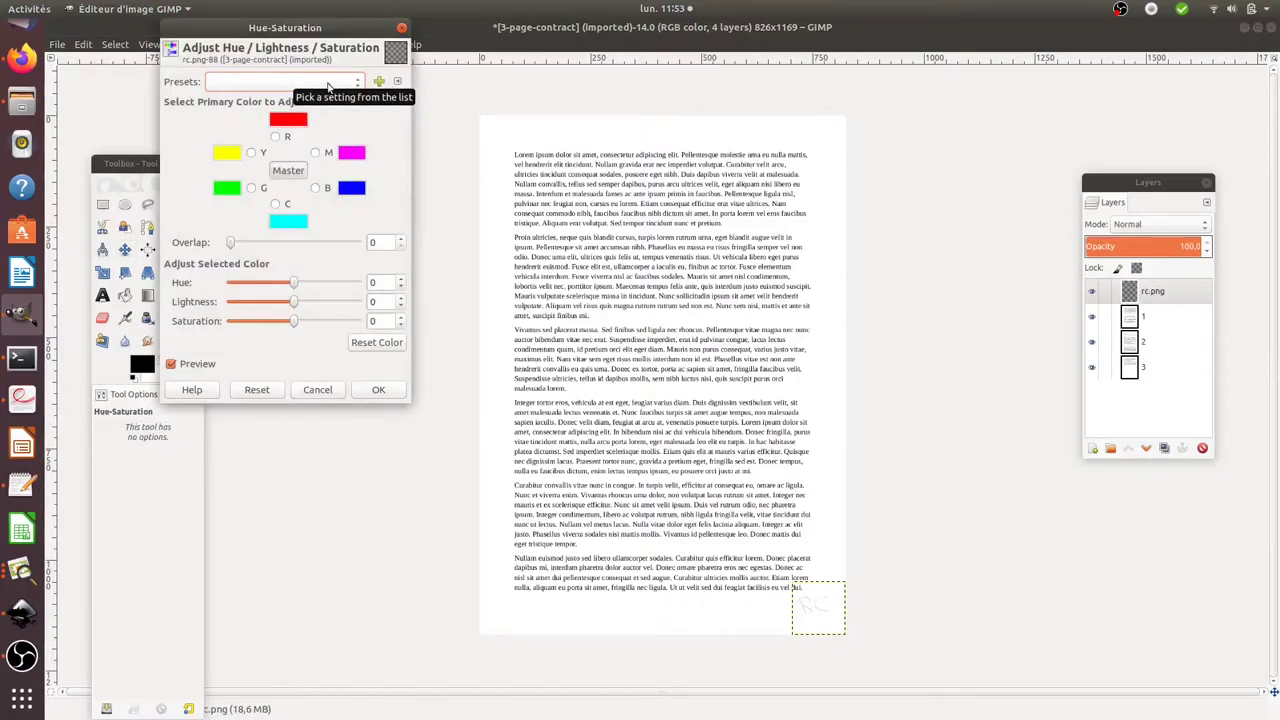
left_click_drag(293, 302, 207, 304)
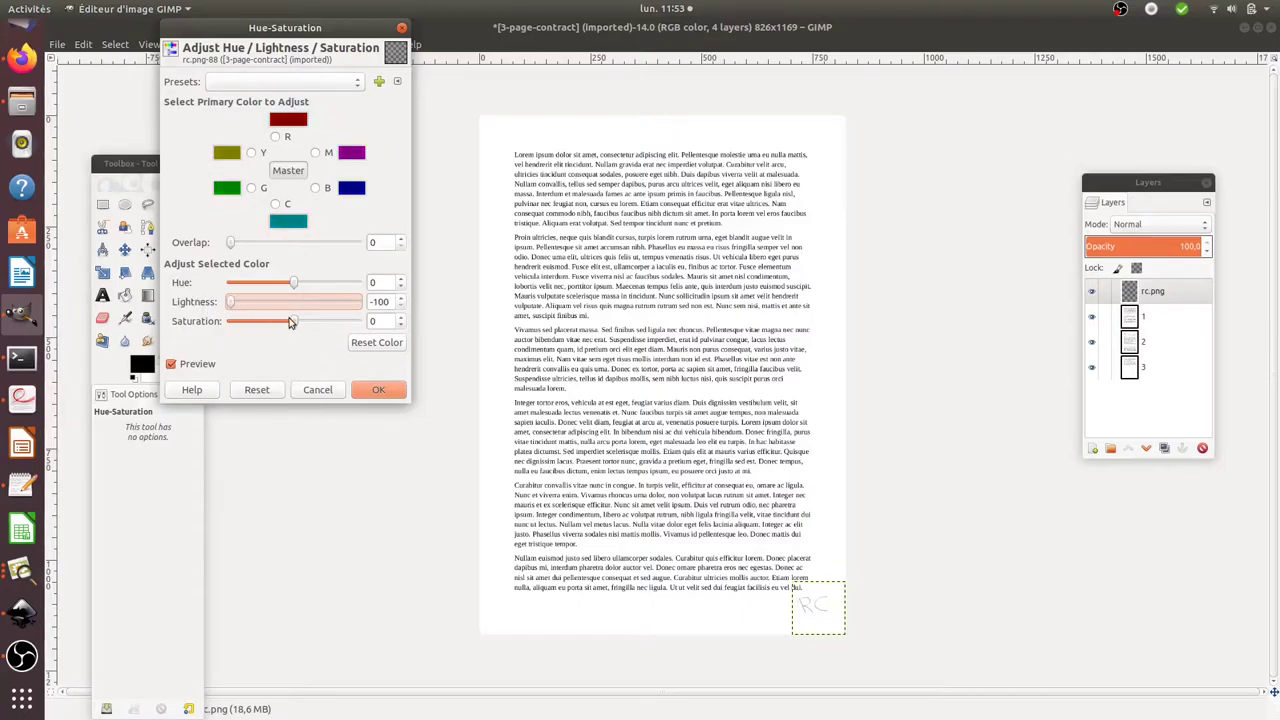
left_click_drag(291, 322, 193, 321)
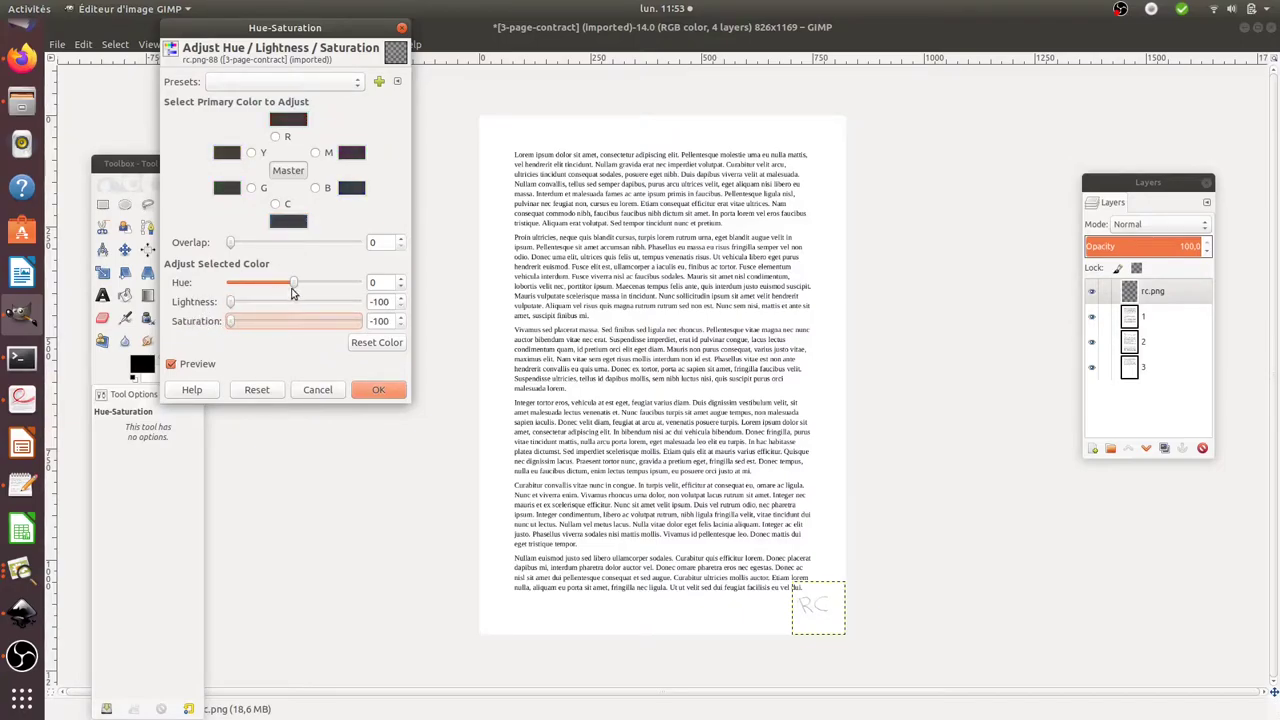
mouse_move(293, 287)
left_mouse_down()
mouse_move(210, 290)
mouse_move(287, 287)
left_mouse_up()
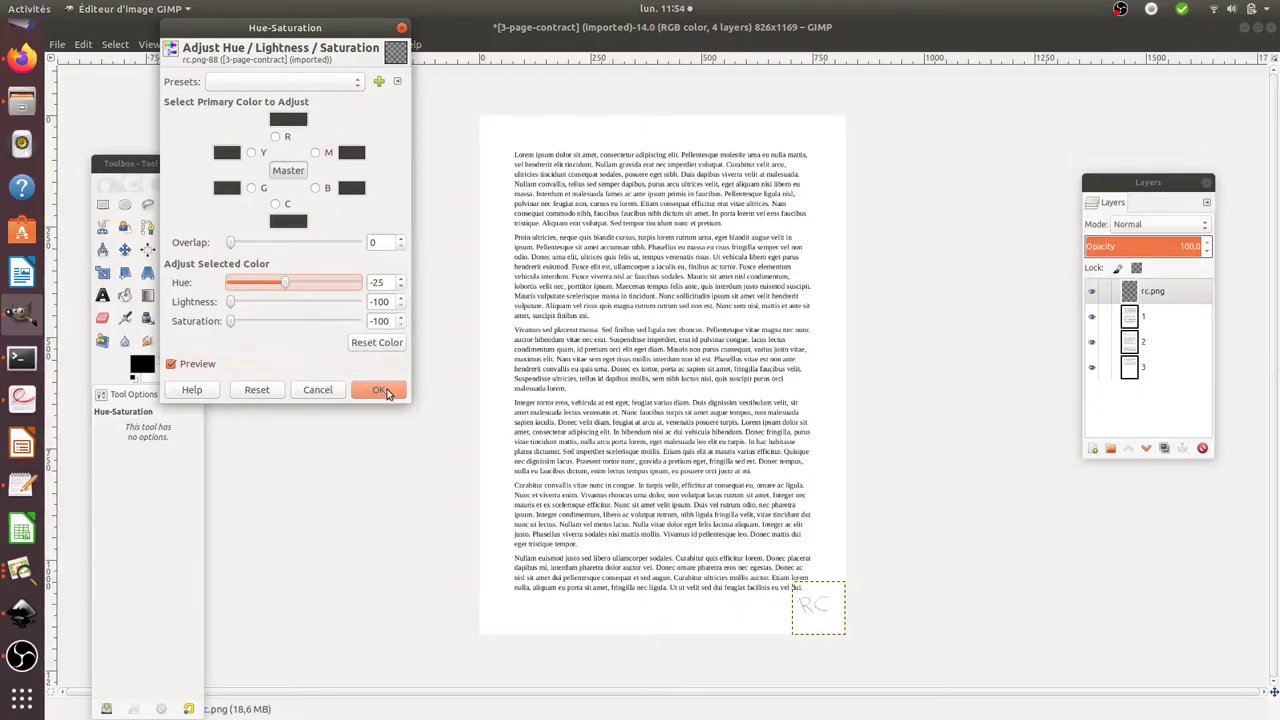
left_click(380, 391)
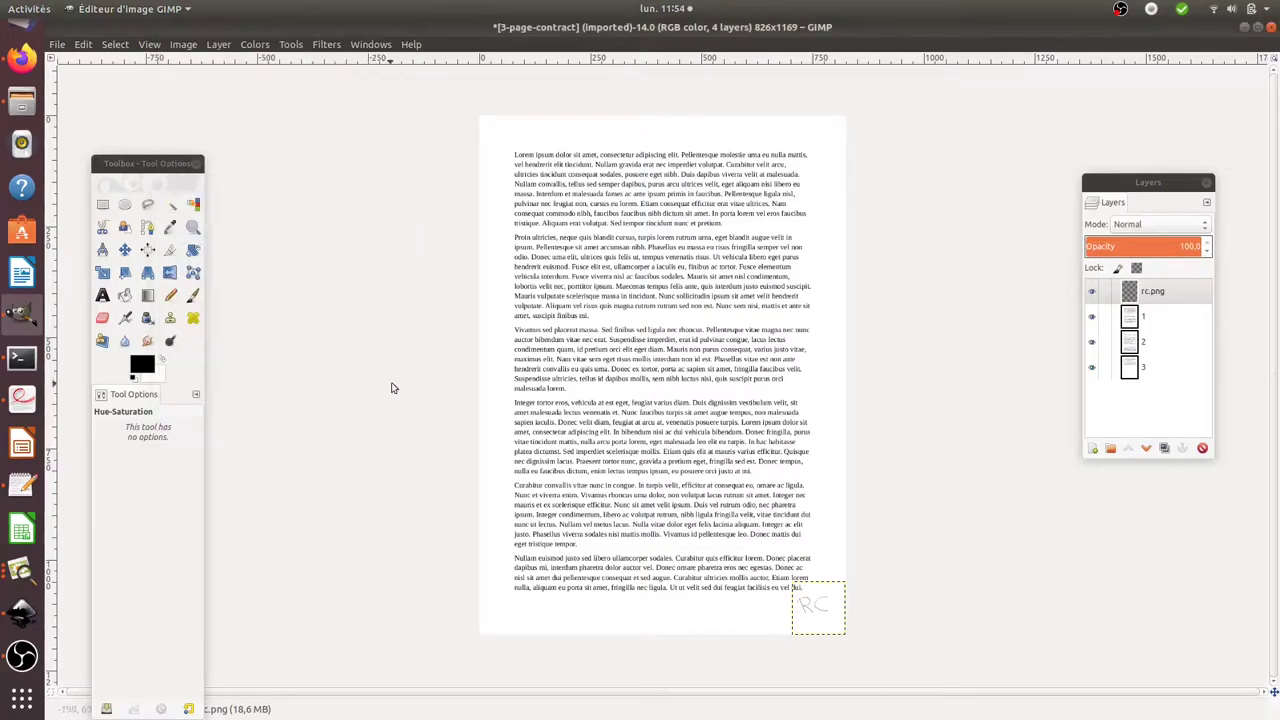
left_click(289, 45)
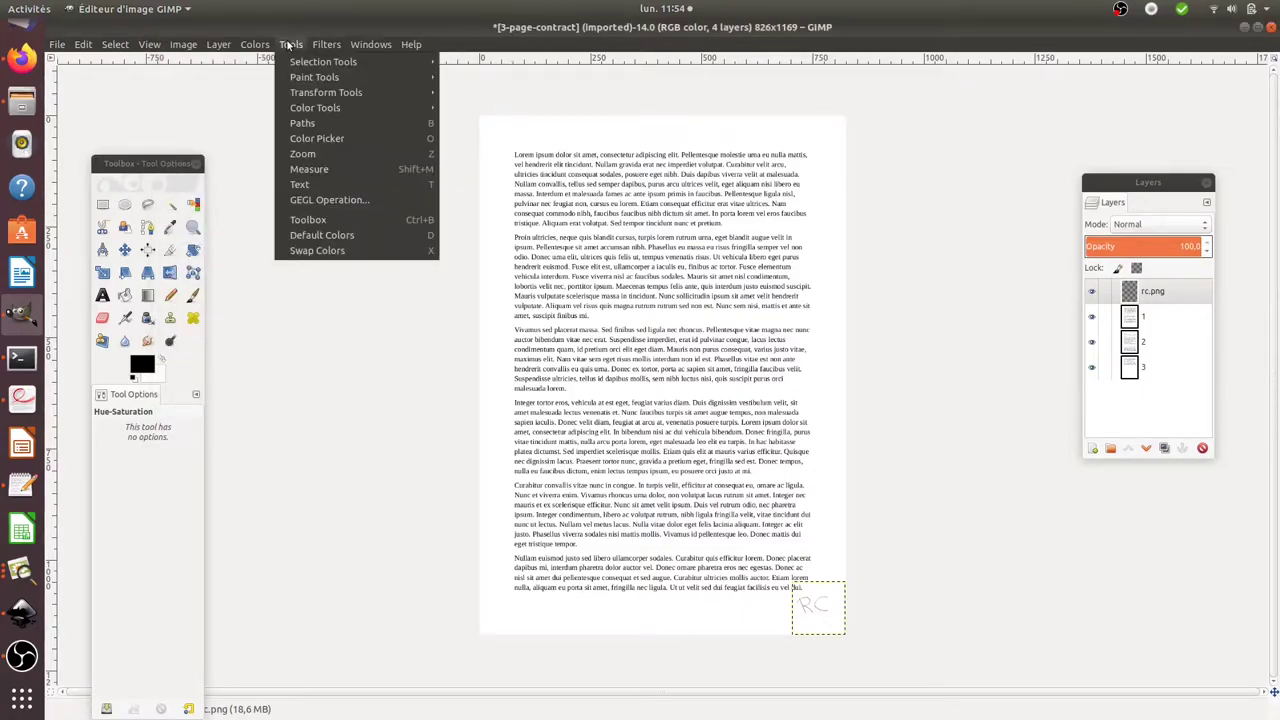
mouse_move(316, 110)
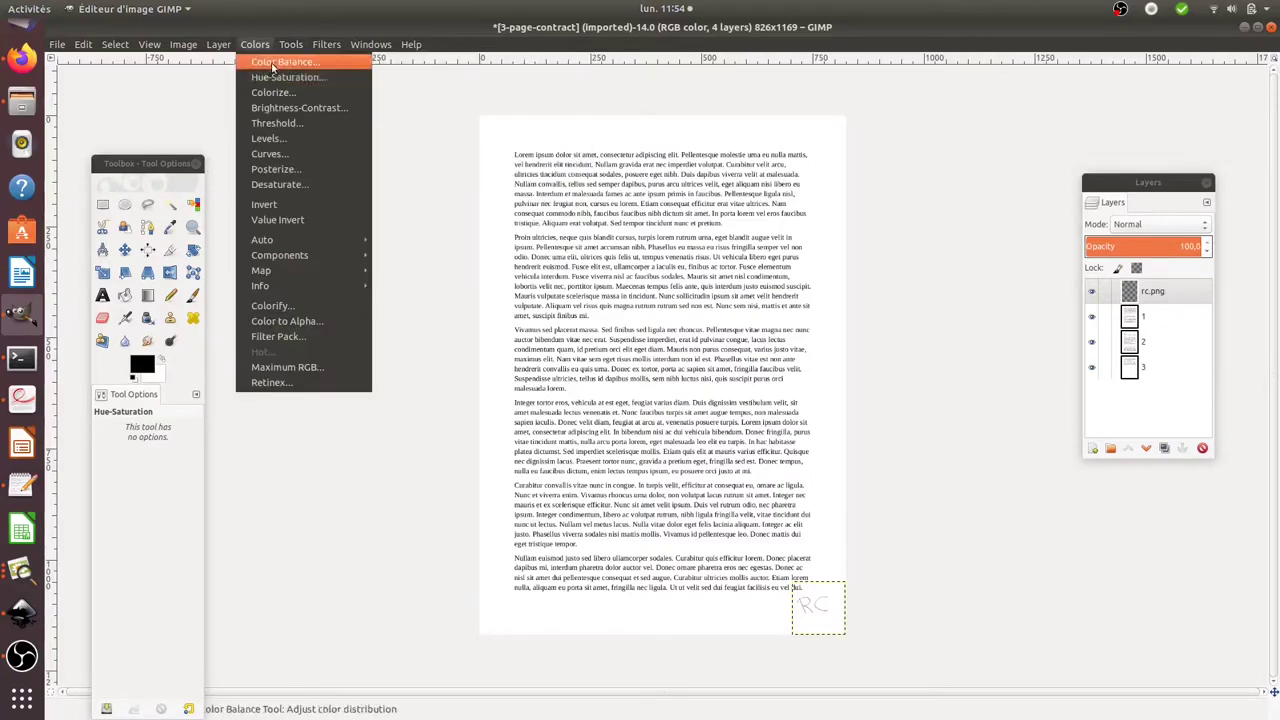
left_click(271, 63)
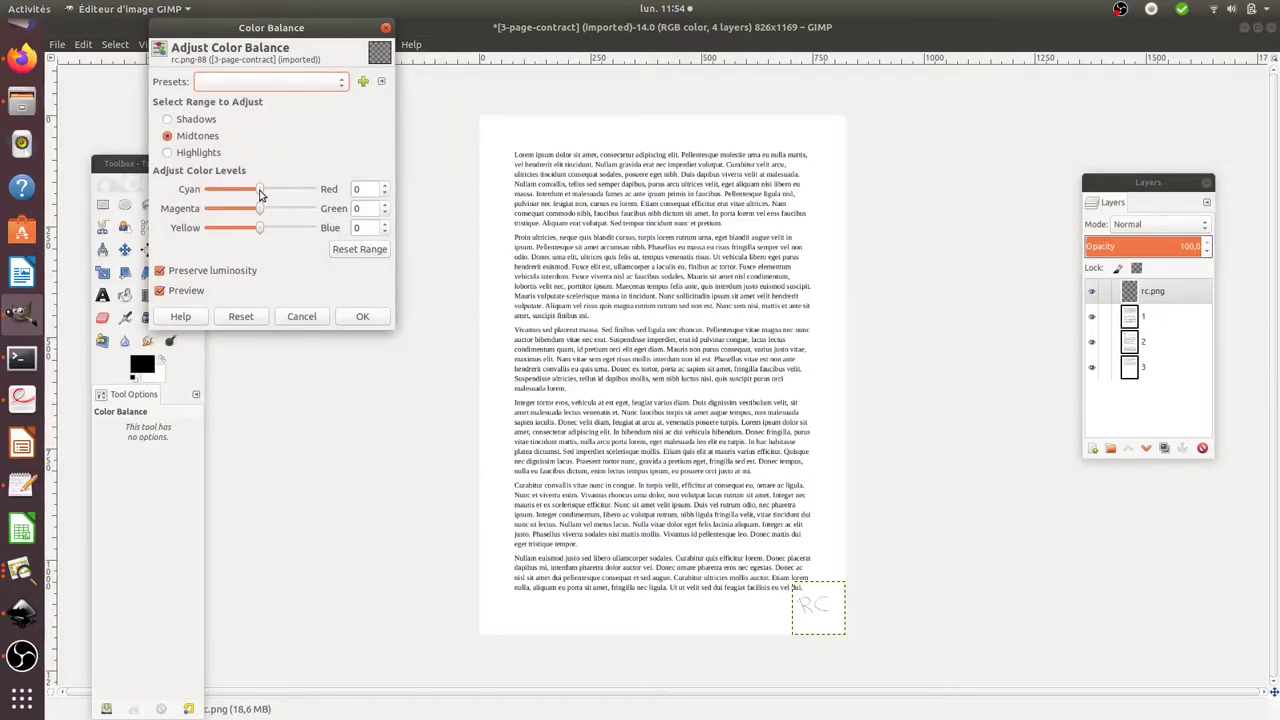
left_click_drag(259, 193, 180, 208)
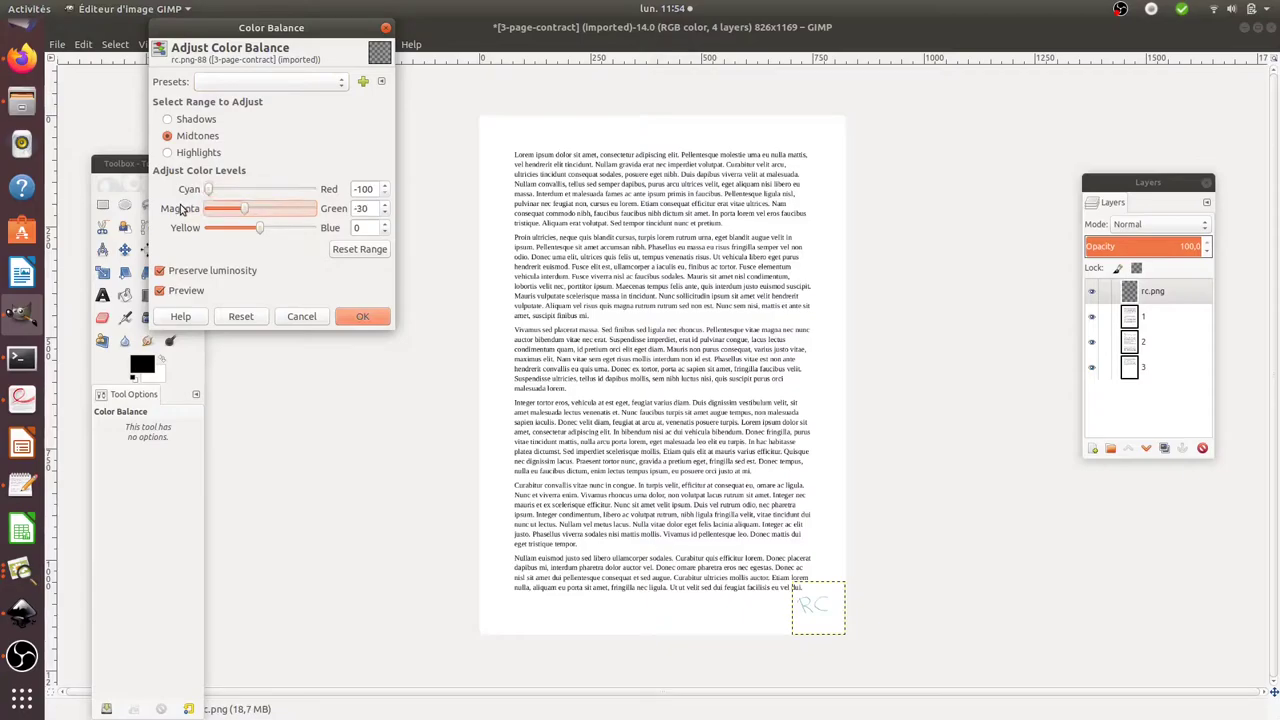
left_click_drag(258, 228, 177, 210)
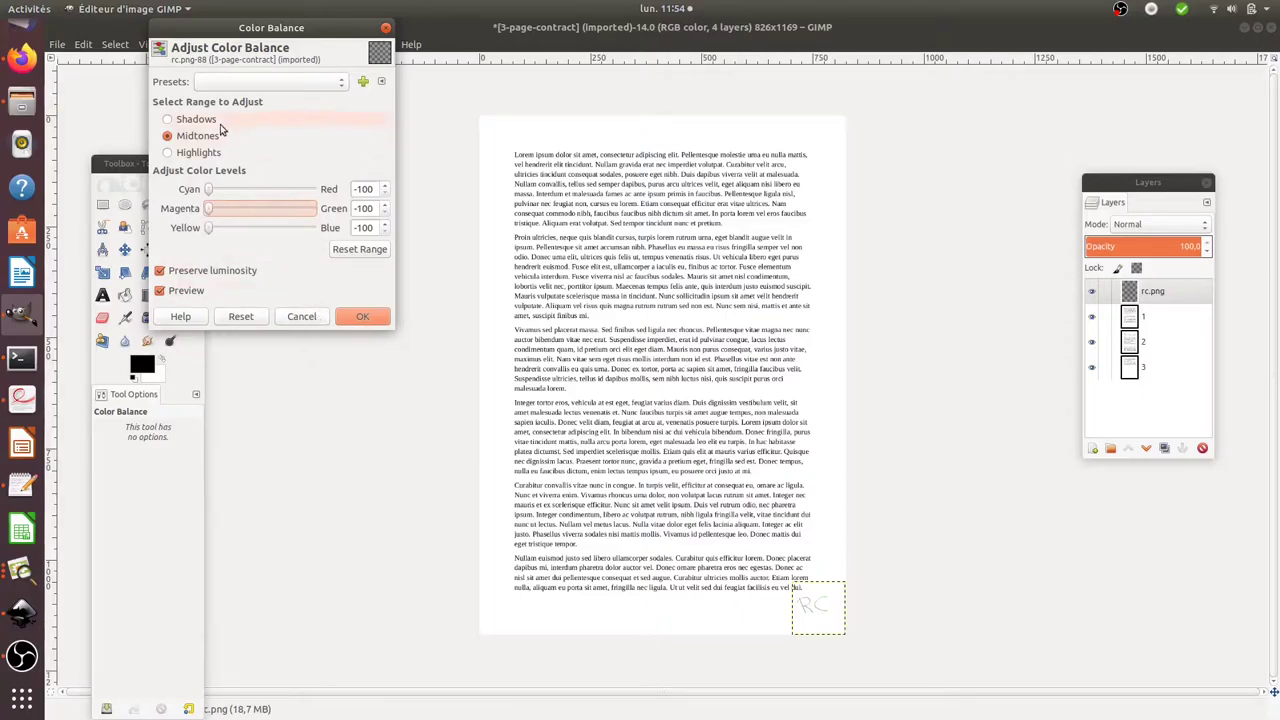
left_click(303, 317)
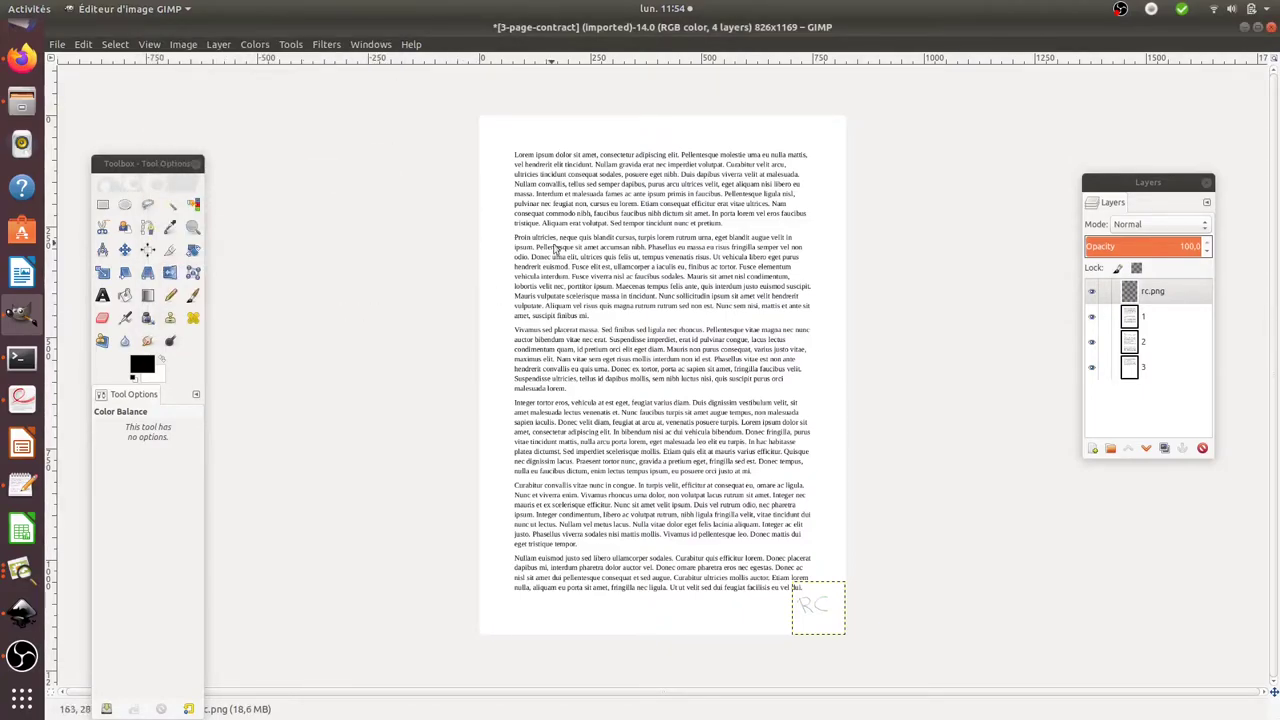
Make two copies of rc.png and lower them so one sits above each page layer 1, 2 and 3.
left_click(1145, 293)
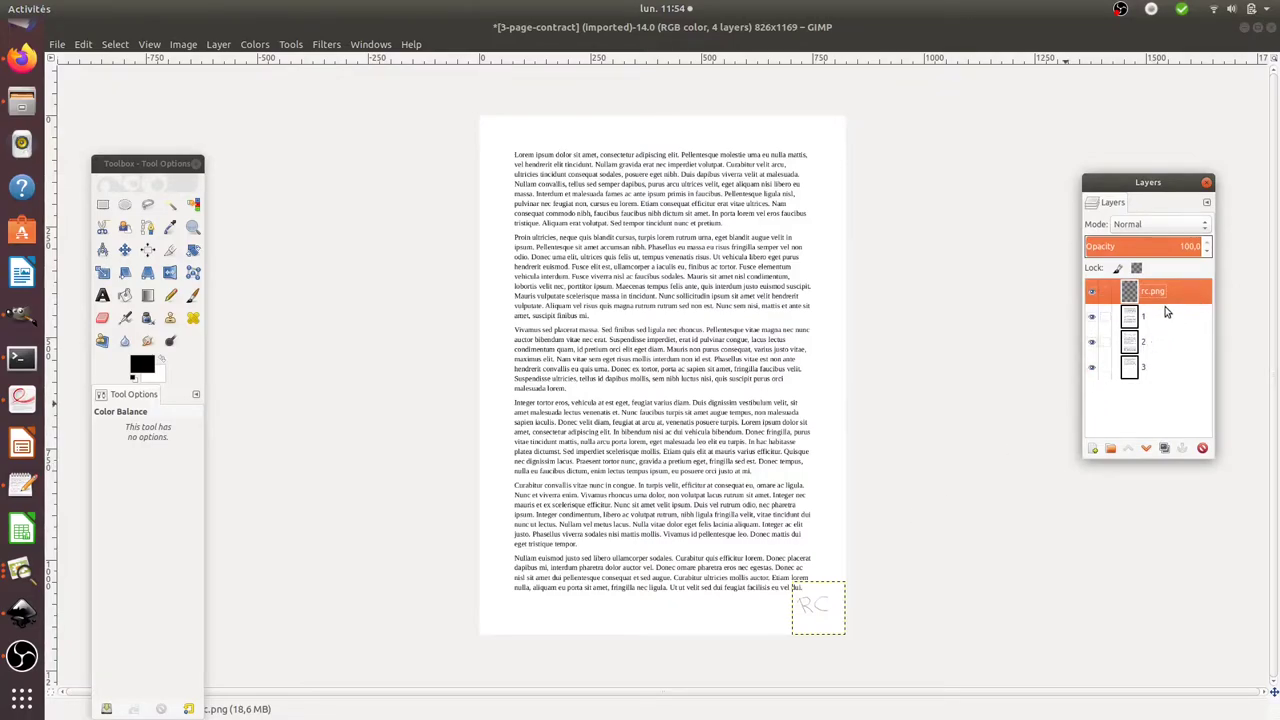
left_click(1164, 448)
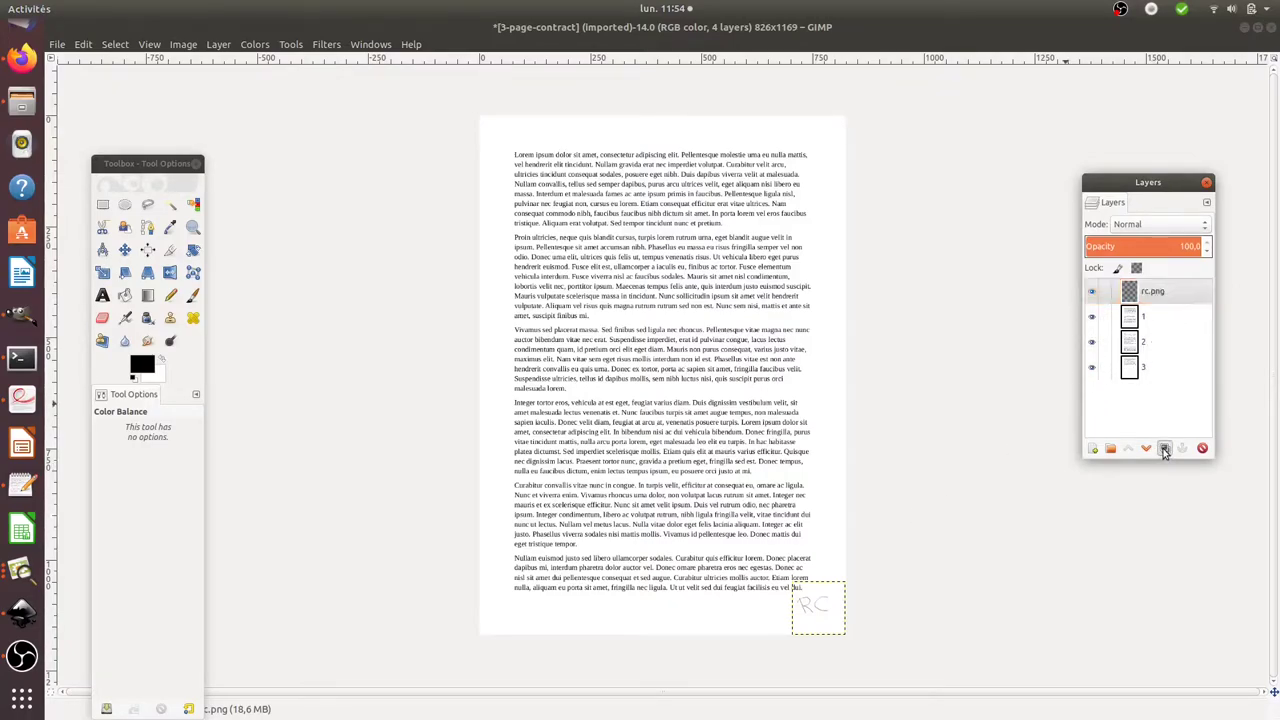
left_click(1164, 448)
left_click(1178, 318)
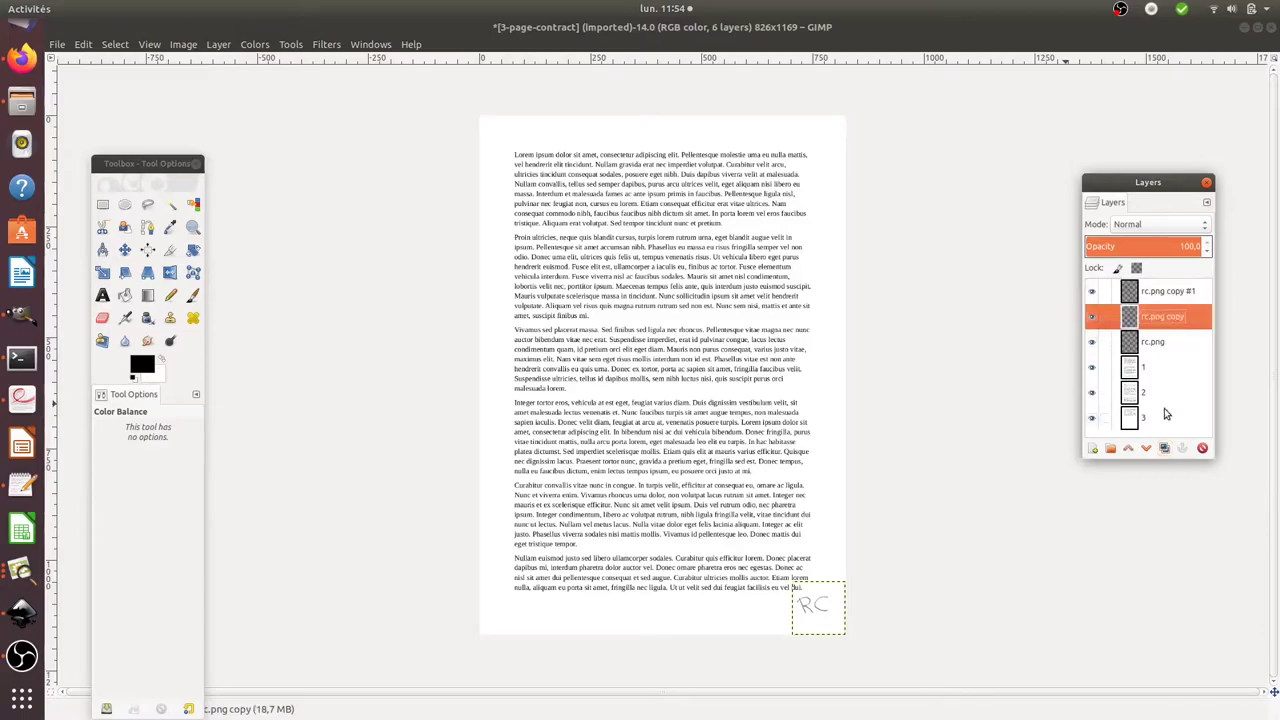
left_click(1147, 449)
left_click(1147, 449)
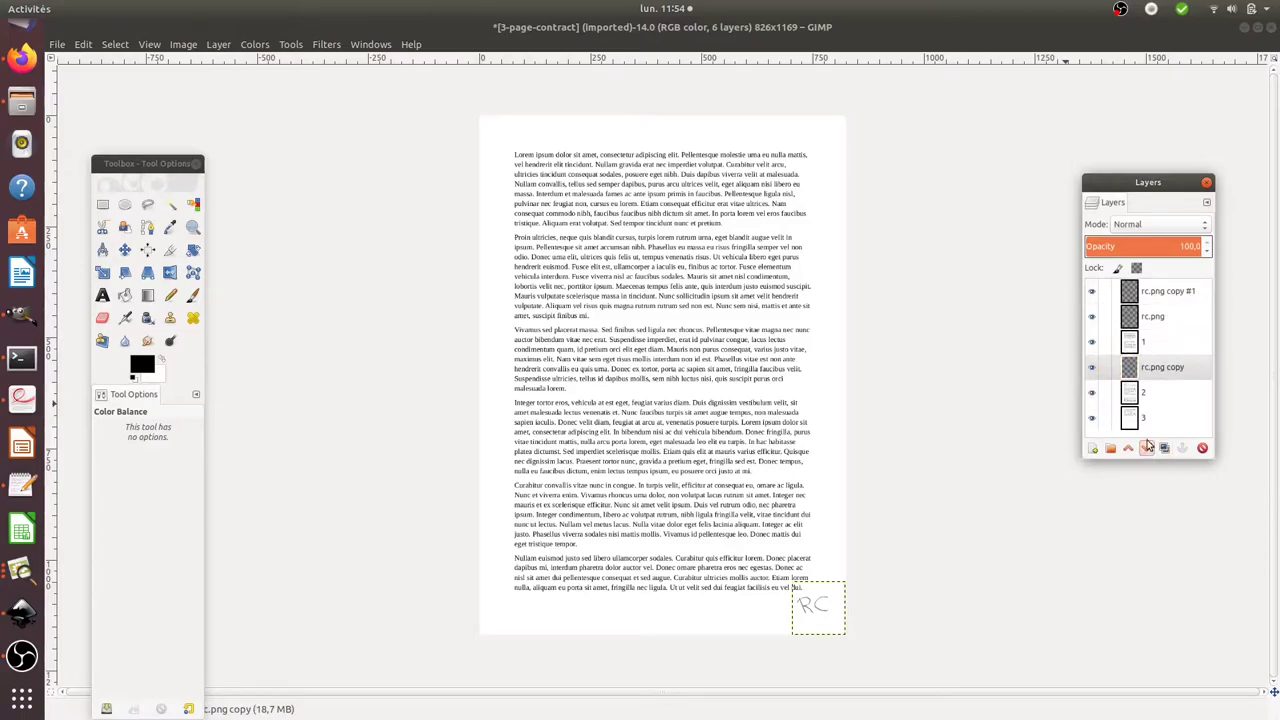
left_click(1148, 449)
left_click(1176, 316)
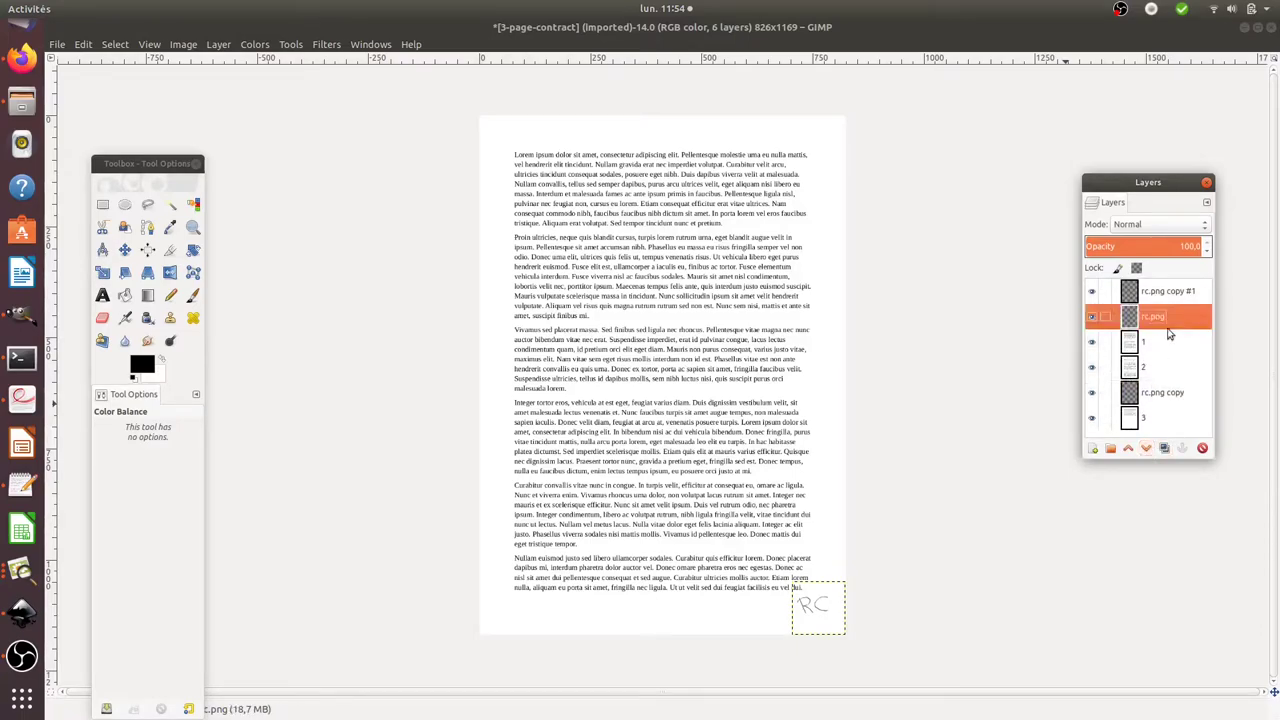
left_click(1147, 449)
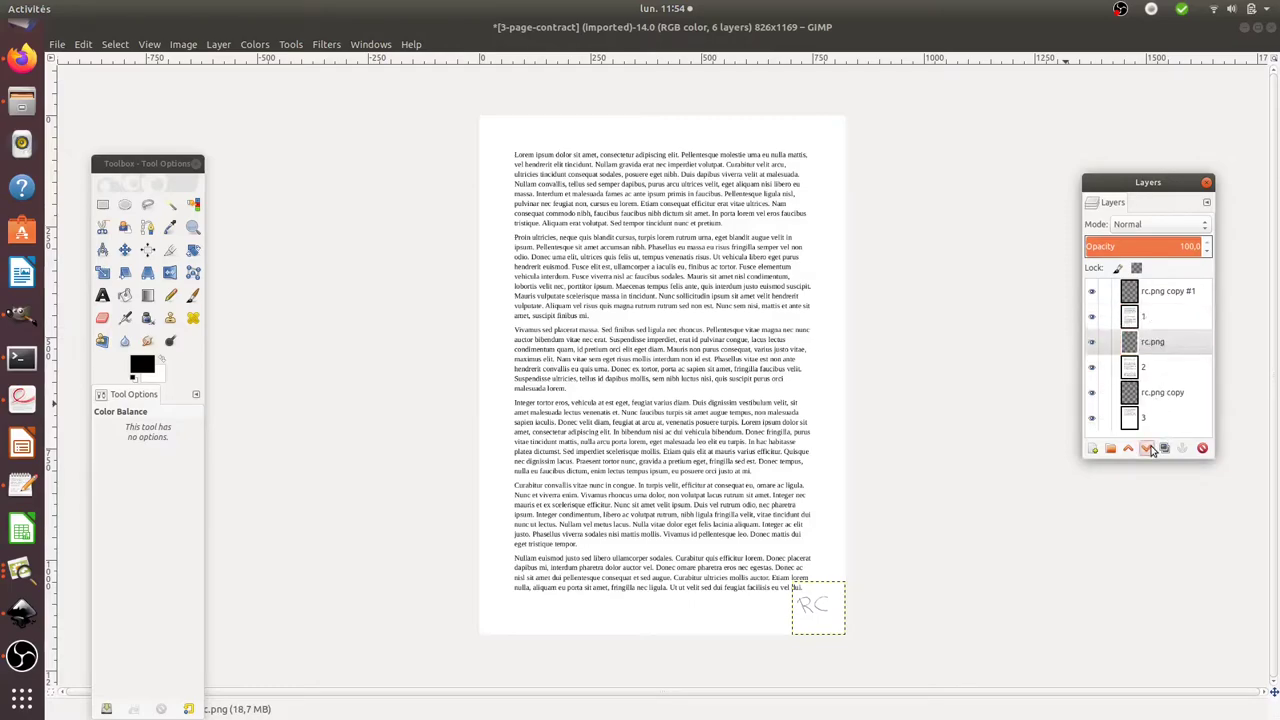
Hide the top signature and pages 1 and 2 to check each page, then show them again.
left_click(1092, 292)
left_click(1092, 317)
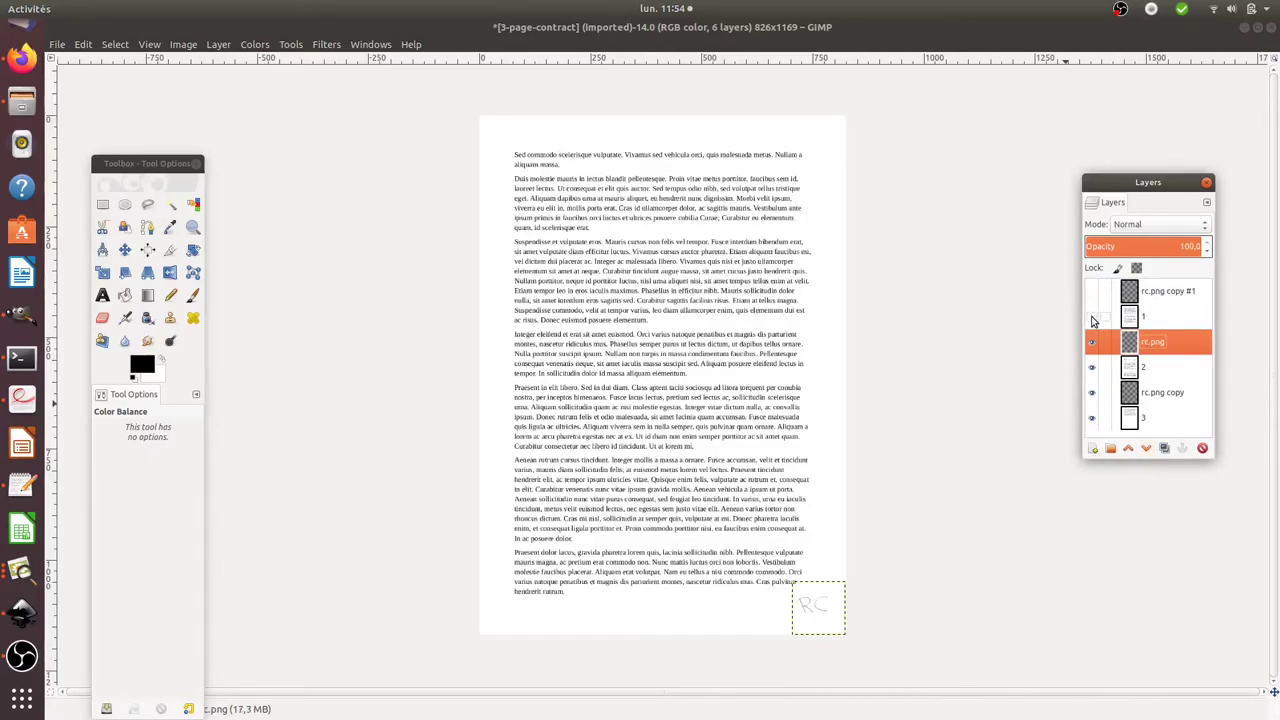
left_click(1092, 367)
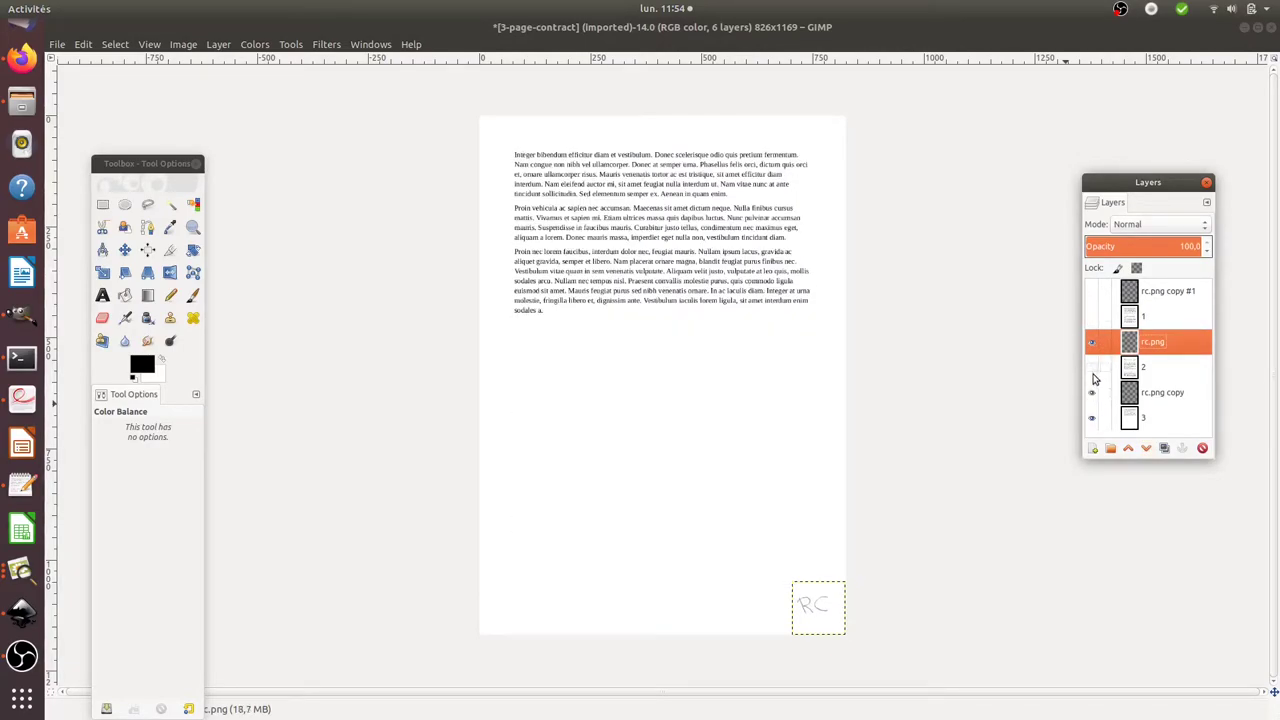
left_click(1092, 367)
left_click(1092, 317)
left_click(1092, 292)
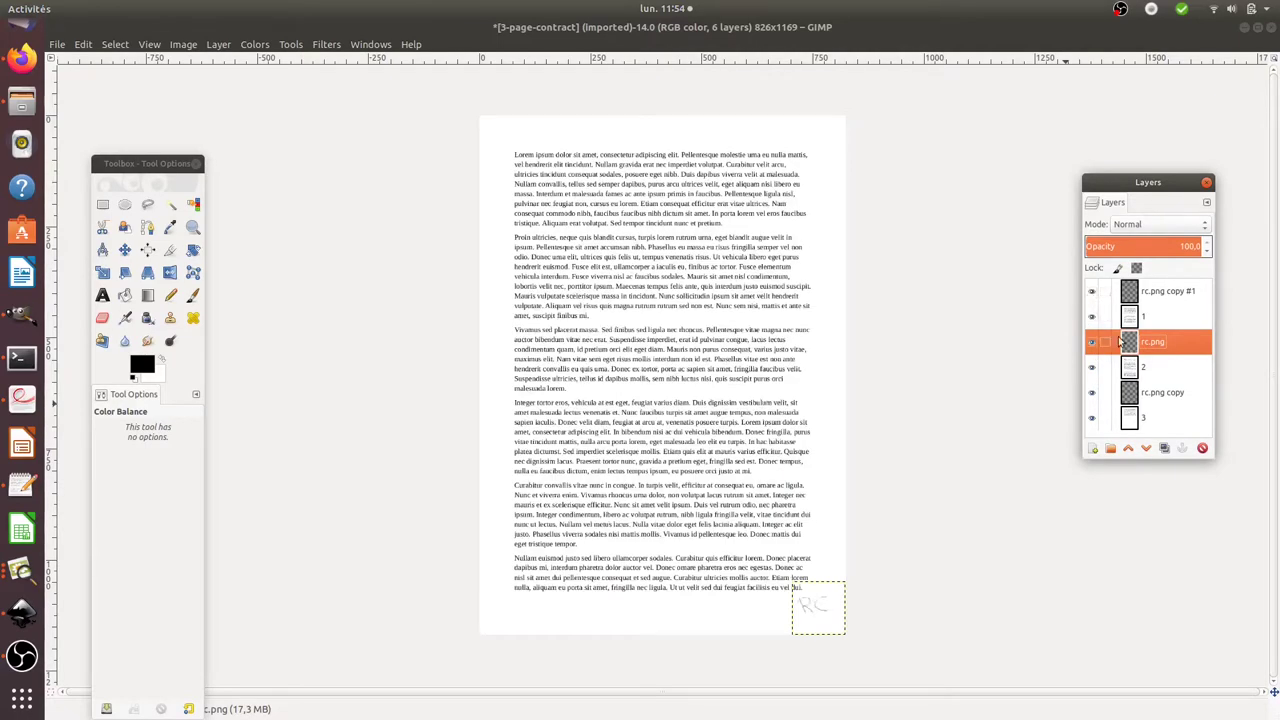
Merge rc.png copy #1, rc.png and rc.png copy down into page layers 1, 2 and 3.
left_click(1183, 294)
right_click(1183, 295)
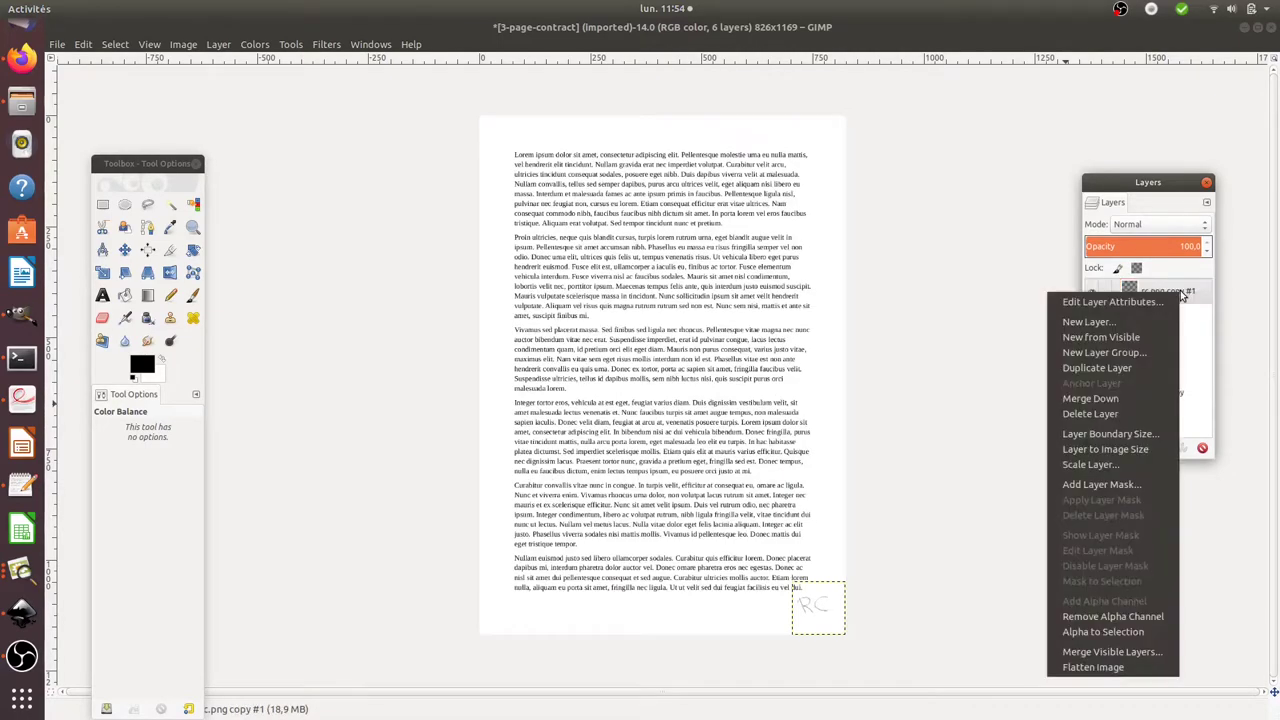
left_click(1104, 398)
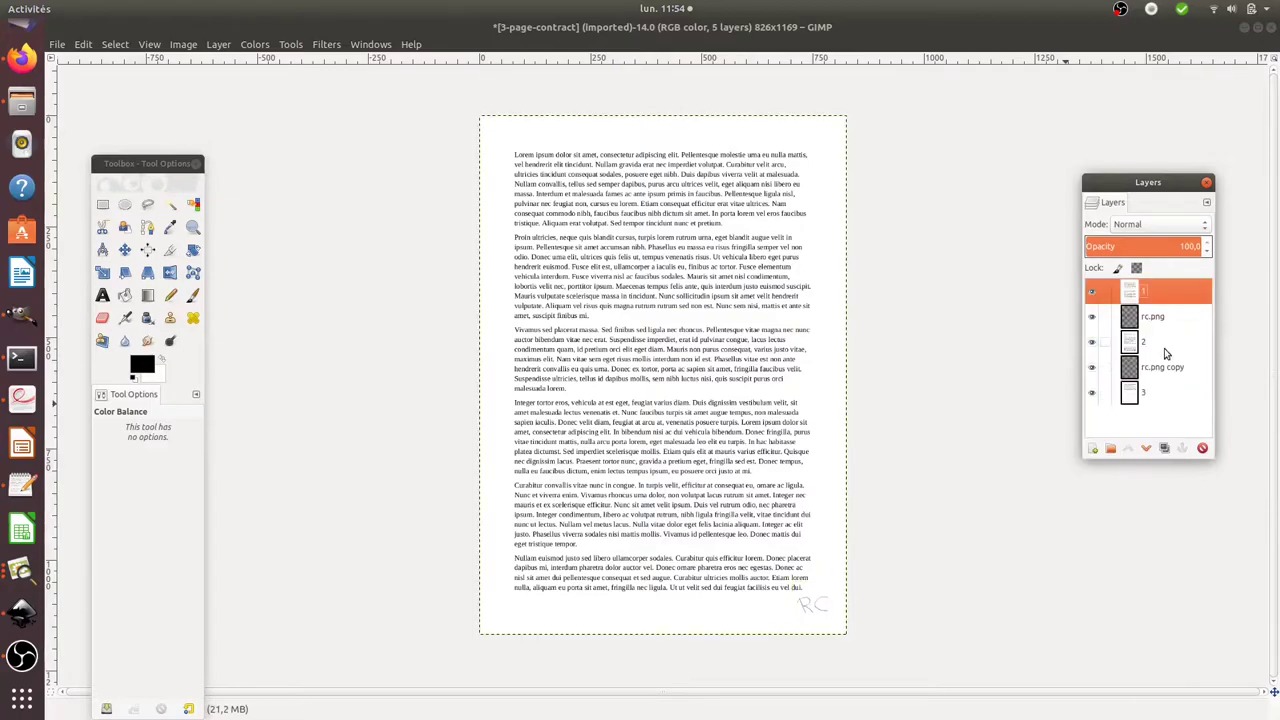
right_click(1165, 328)
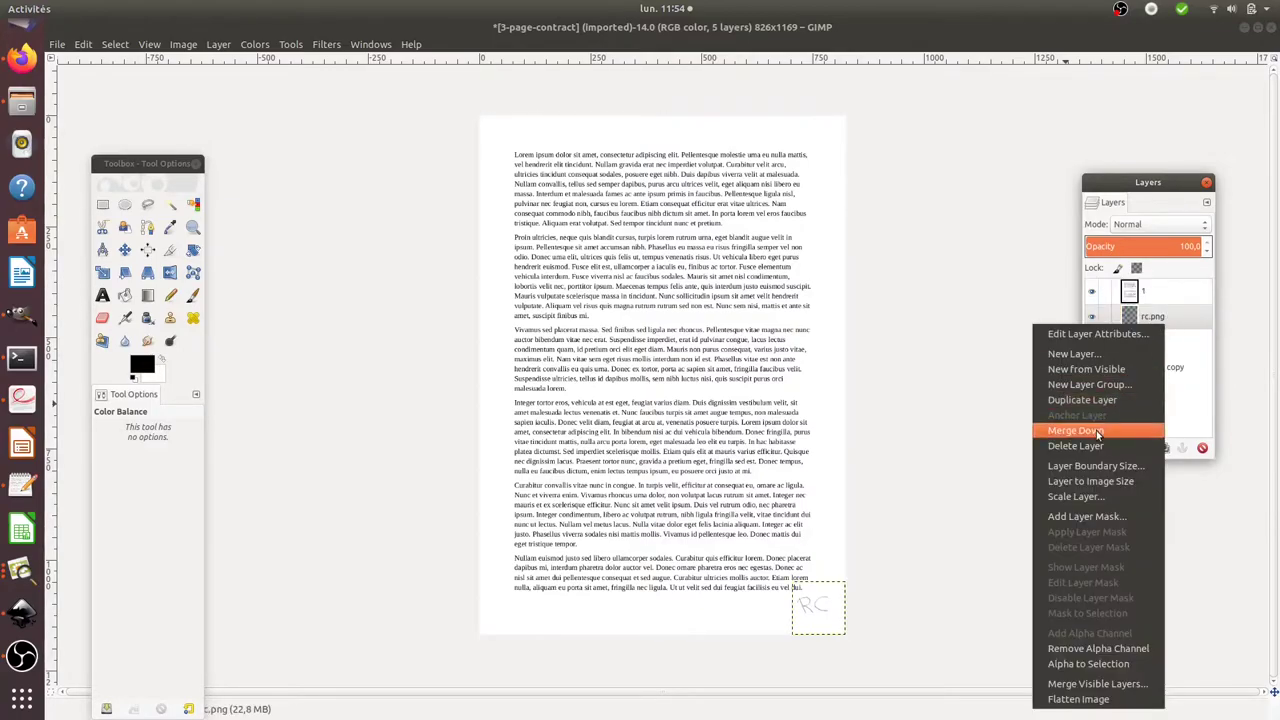
left_click(1102, 431)
right_click(1160, 348)
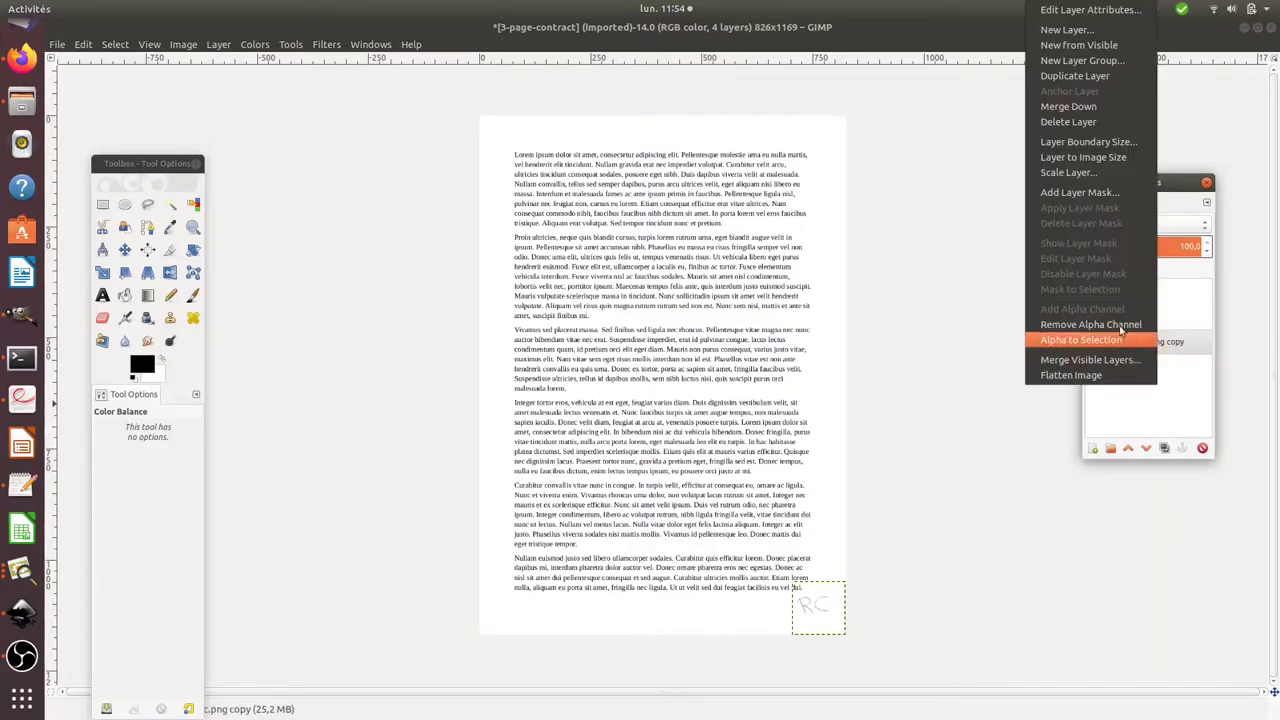
left_click(1062, 107)
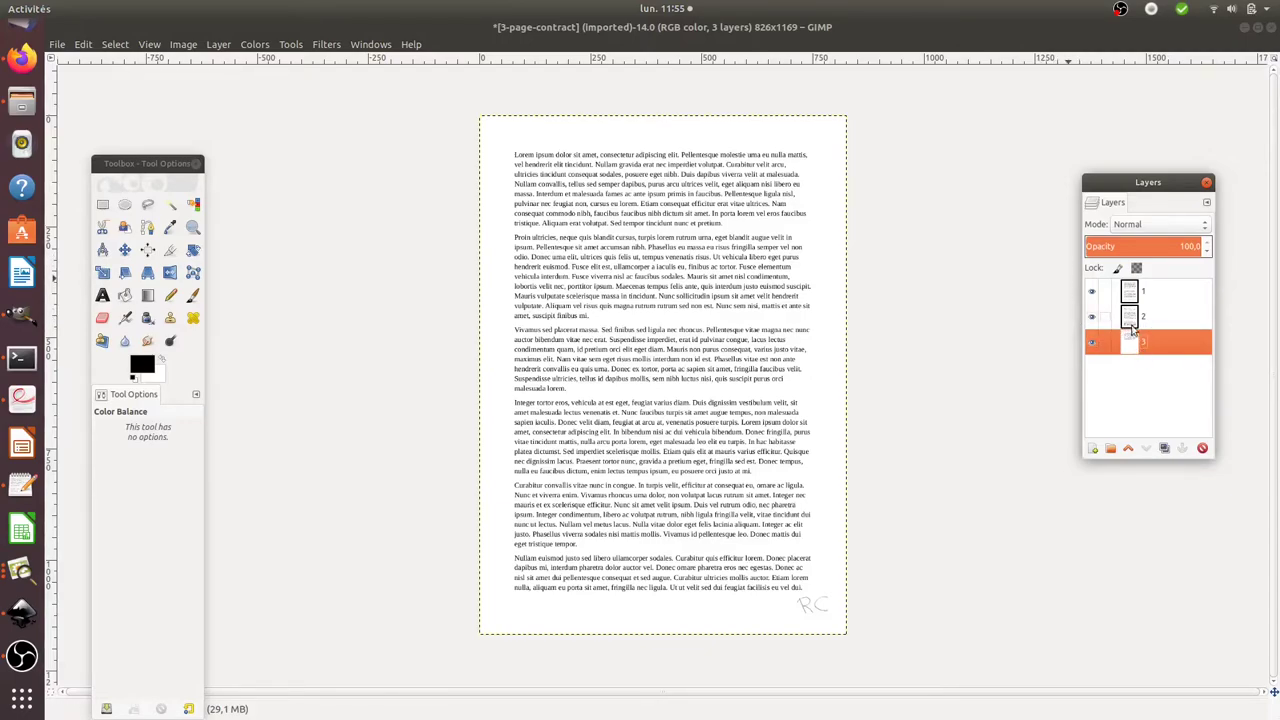
Raise layers 3 and 2 so the stack reads 3, 2, 1, cancelling the stray Color Balance dialog.
left_click(1129, 448, "shift")
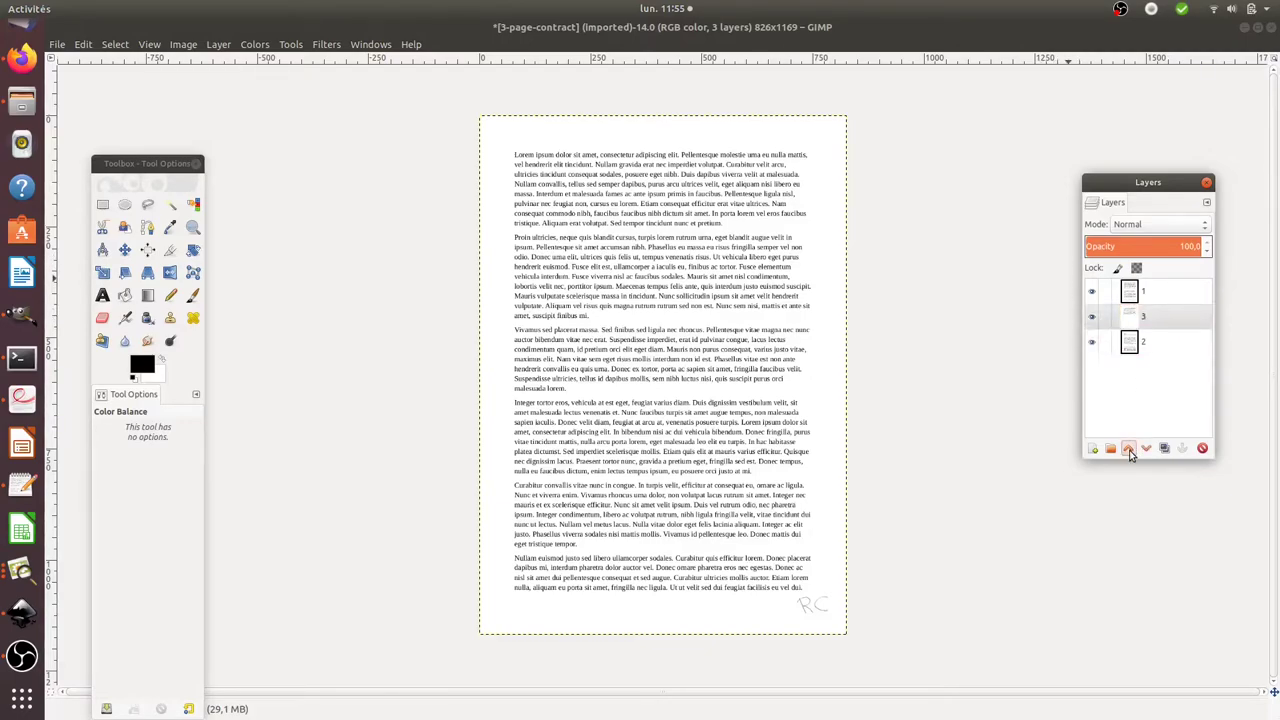
left_click(1164, 335)
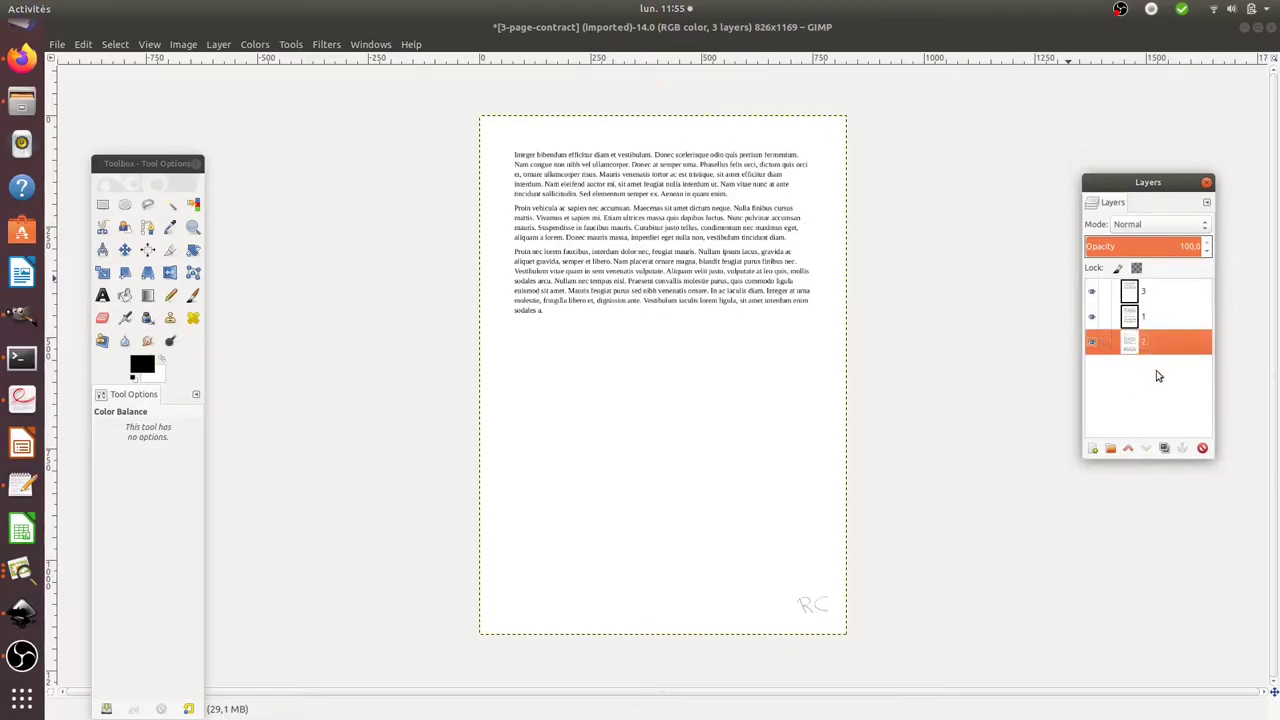
left_click(1129, 448)
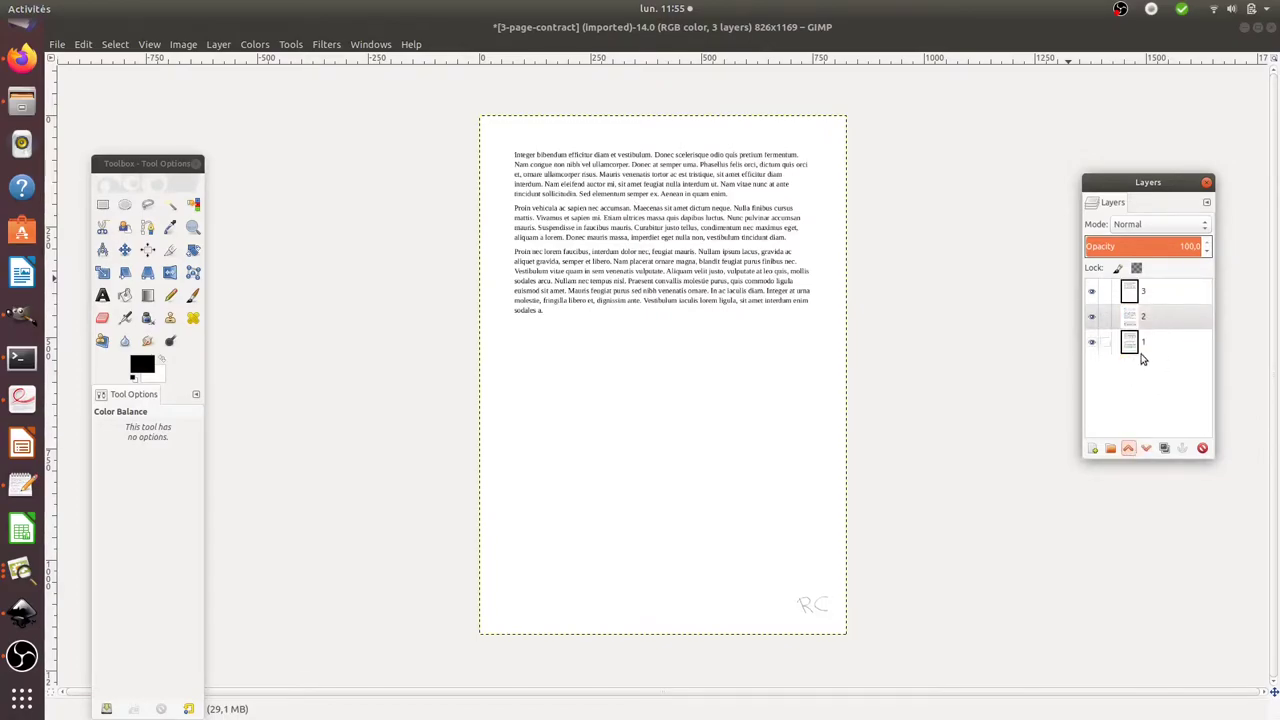
left_click(1143, 345)
left_click(1041, 377)
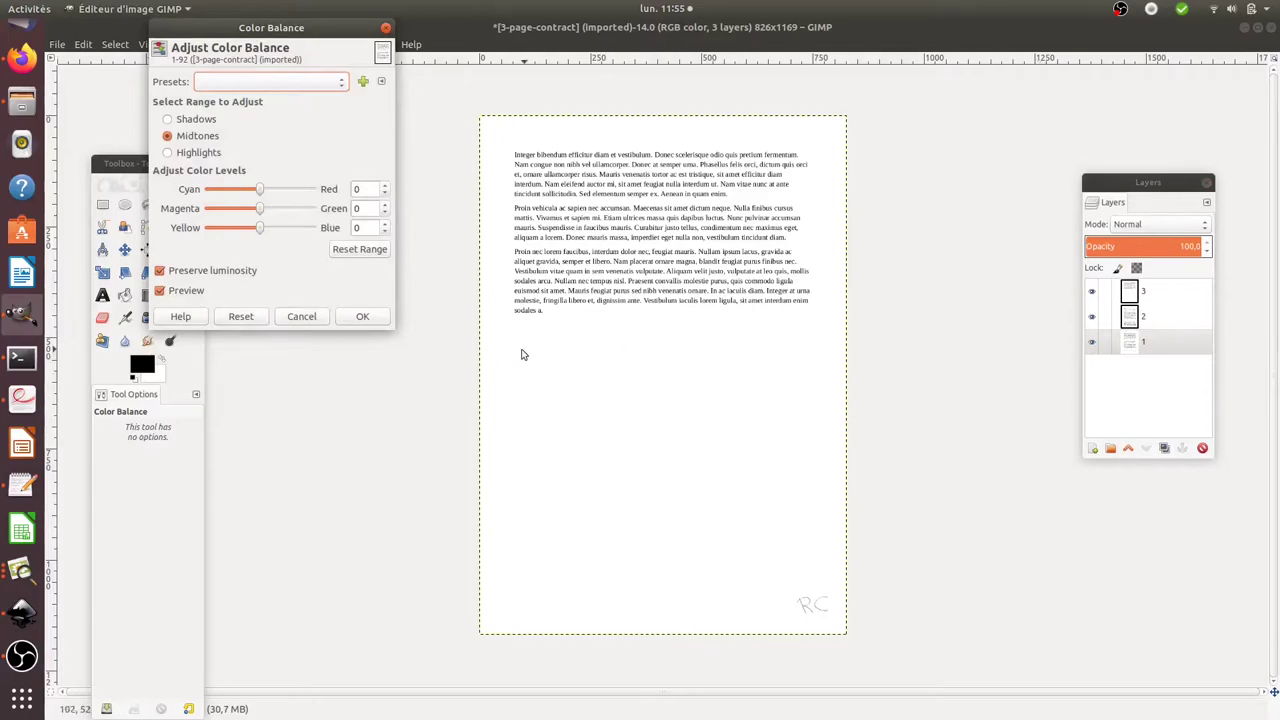
left_click(284, 320)
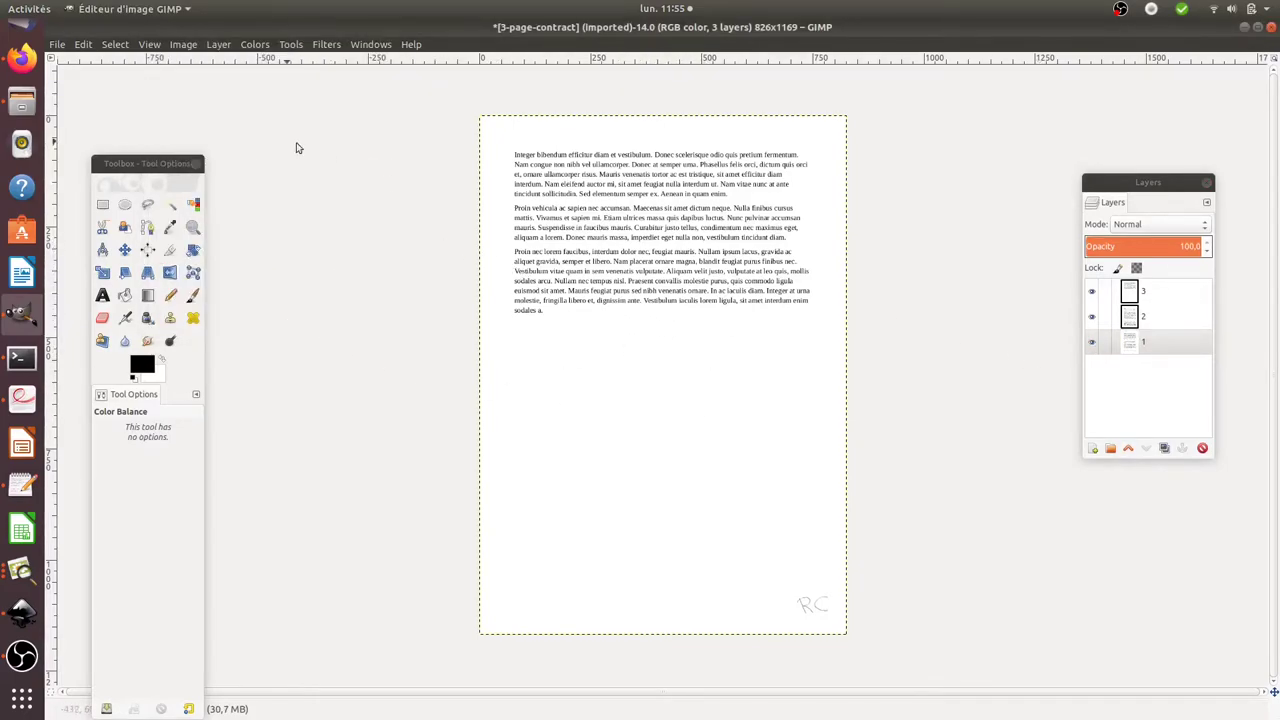
With layer 3 selected, start Export As and change the file extension to 3-page-contract.mng.
left_click(1182, 292)
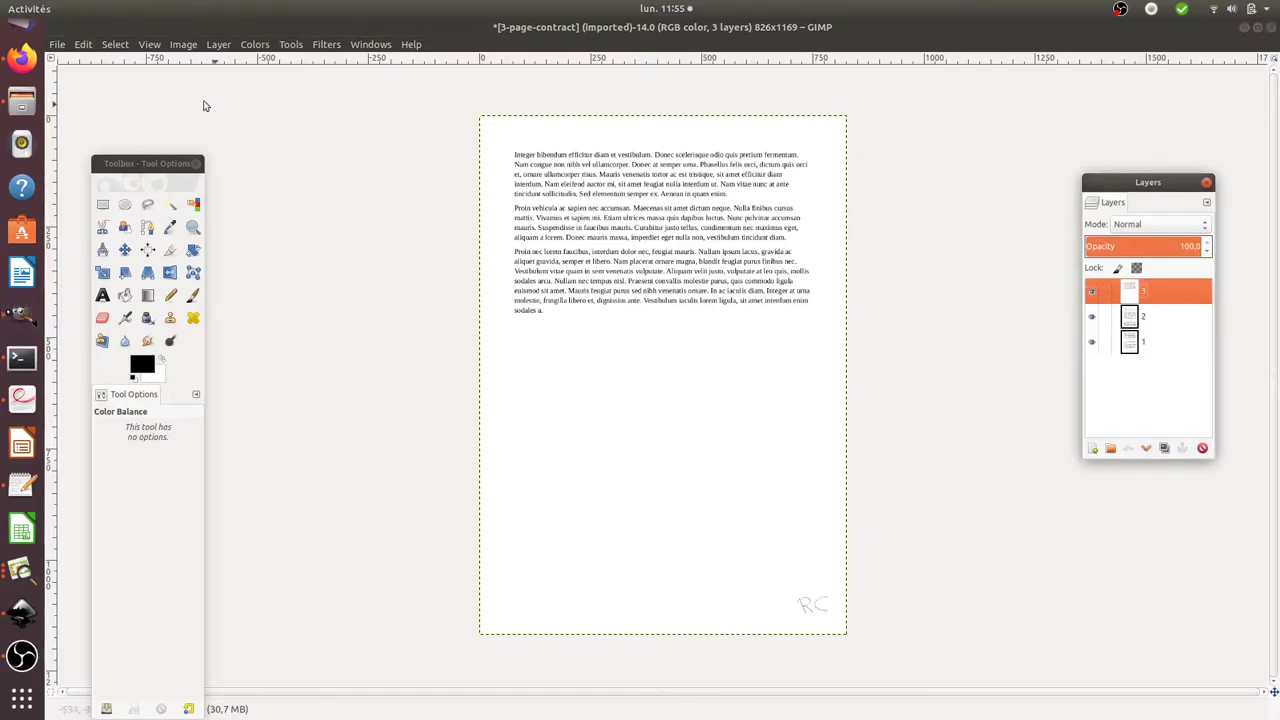
left_click(57, 44)
left_click(80, 243)
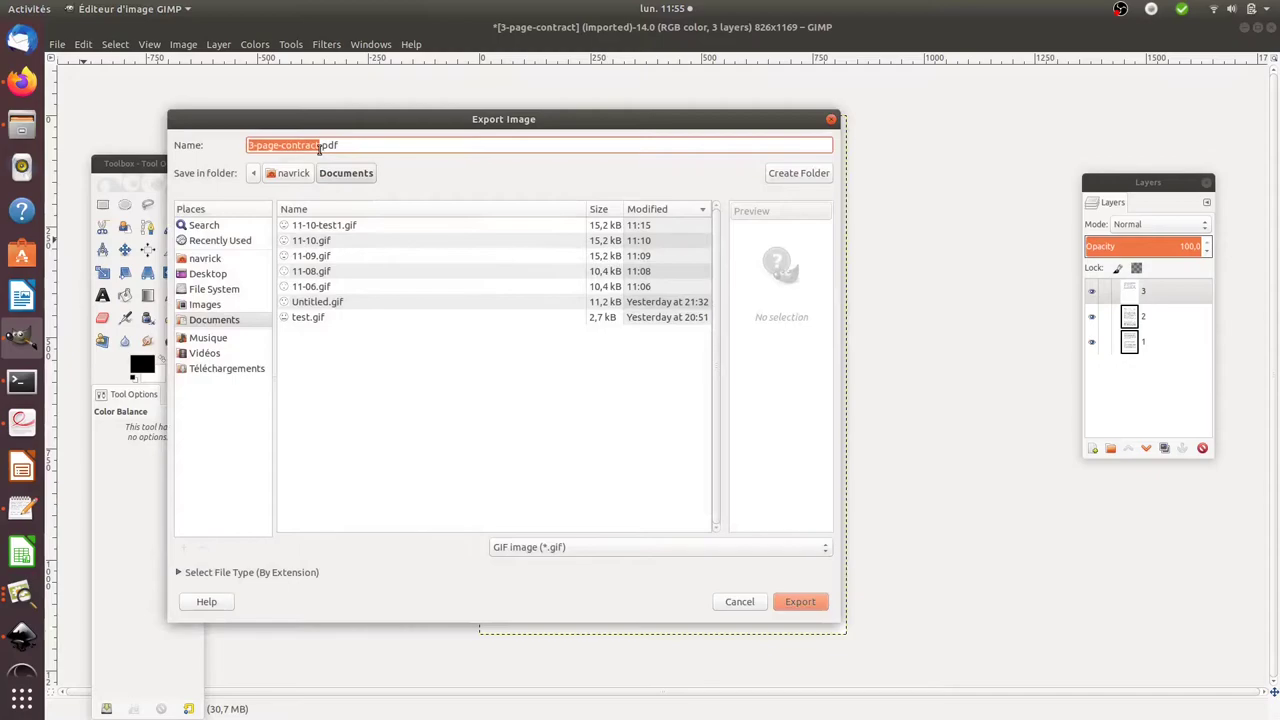
left_click_drag(329, 146, 351, 147)
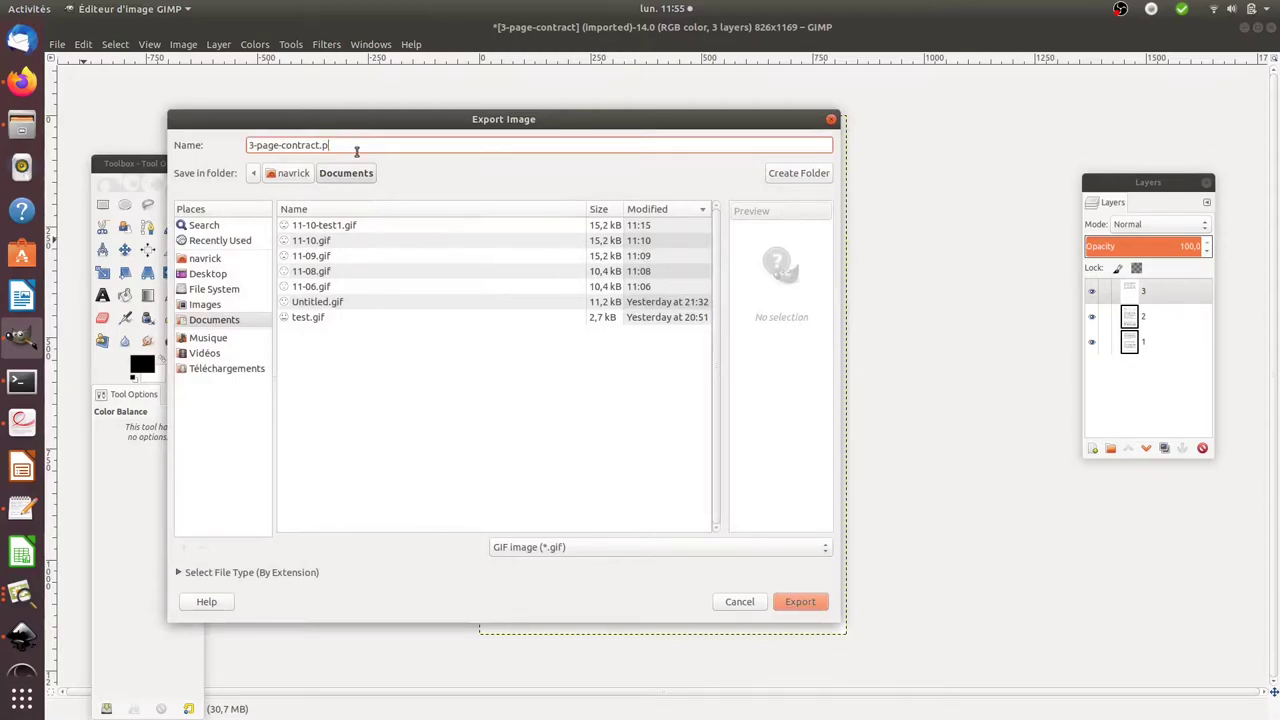
key("BackSpace")
type("mng")
Choose MNG animation as the export file type.
left_click(533, 550)
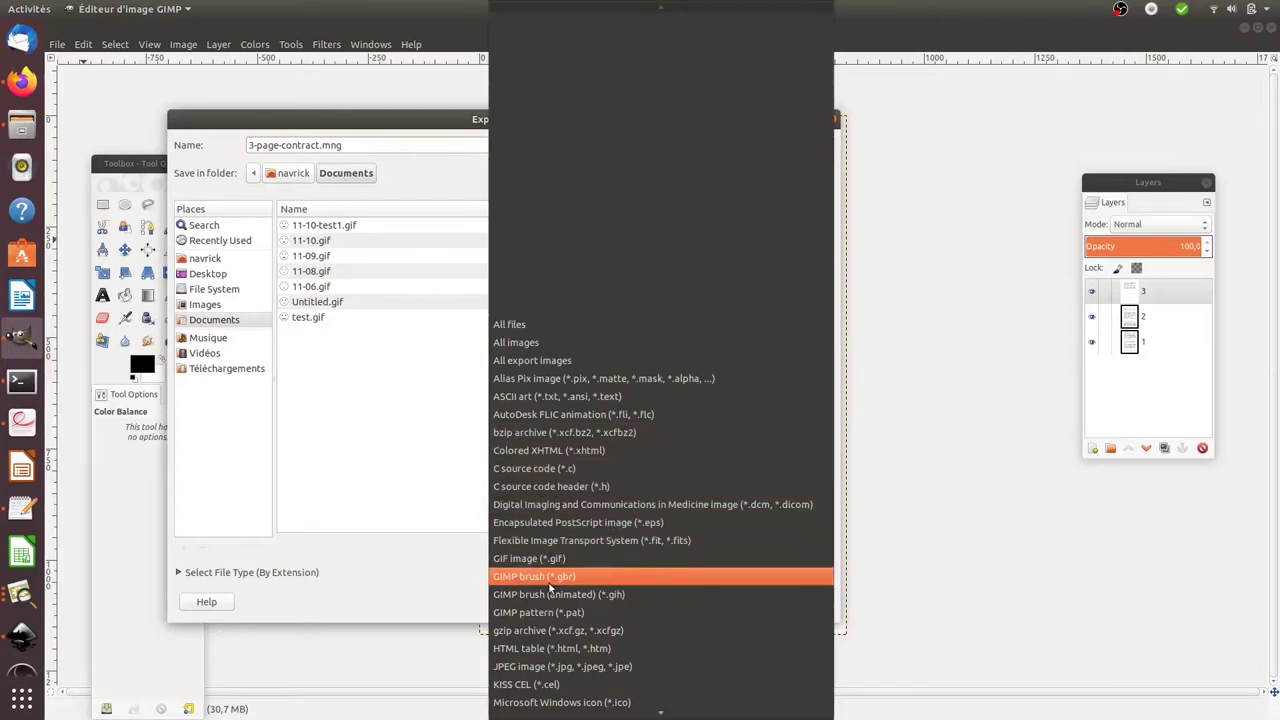
scroll(572, 450, "down", 3)
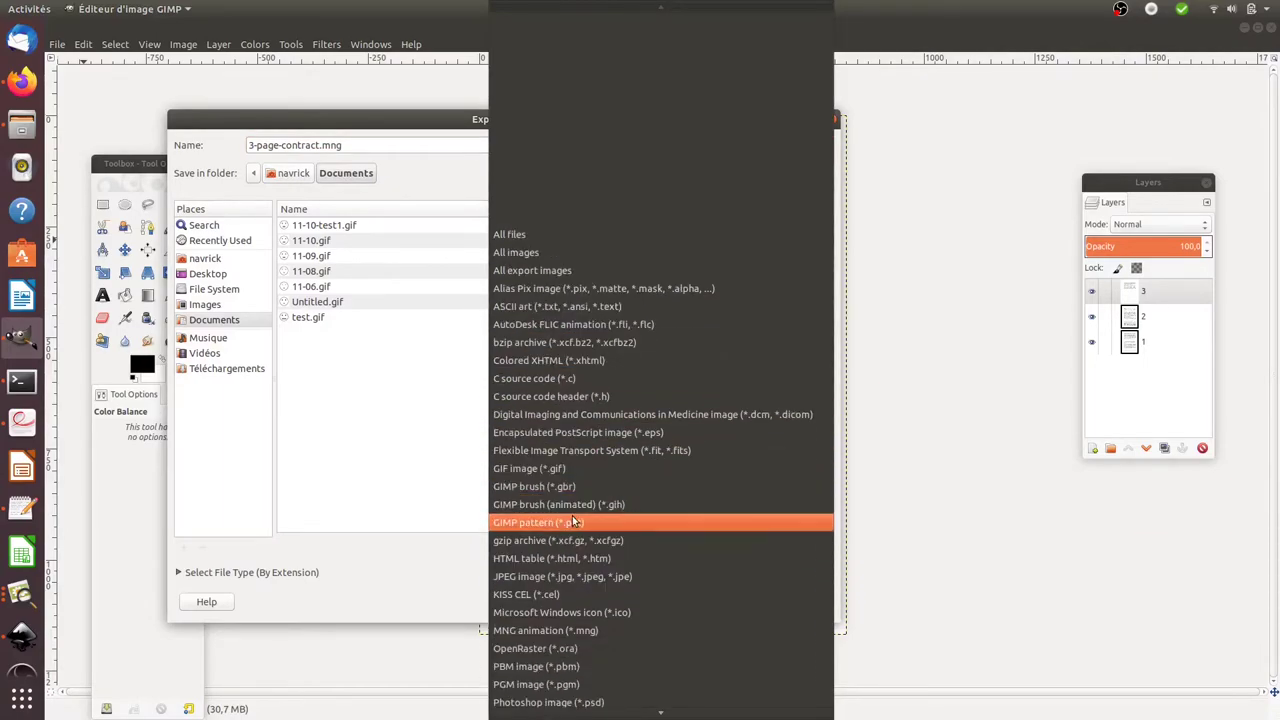
left_click(570, 636)
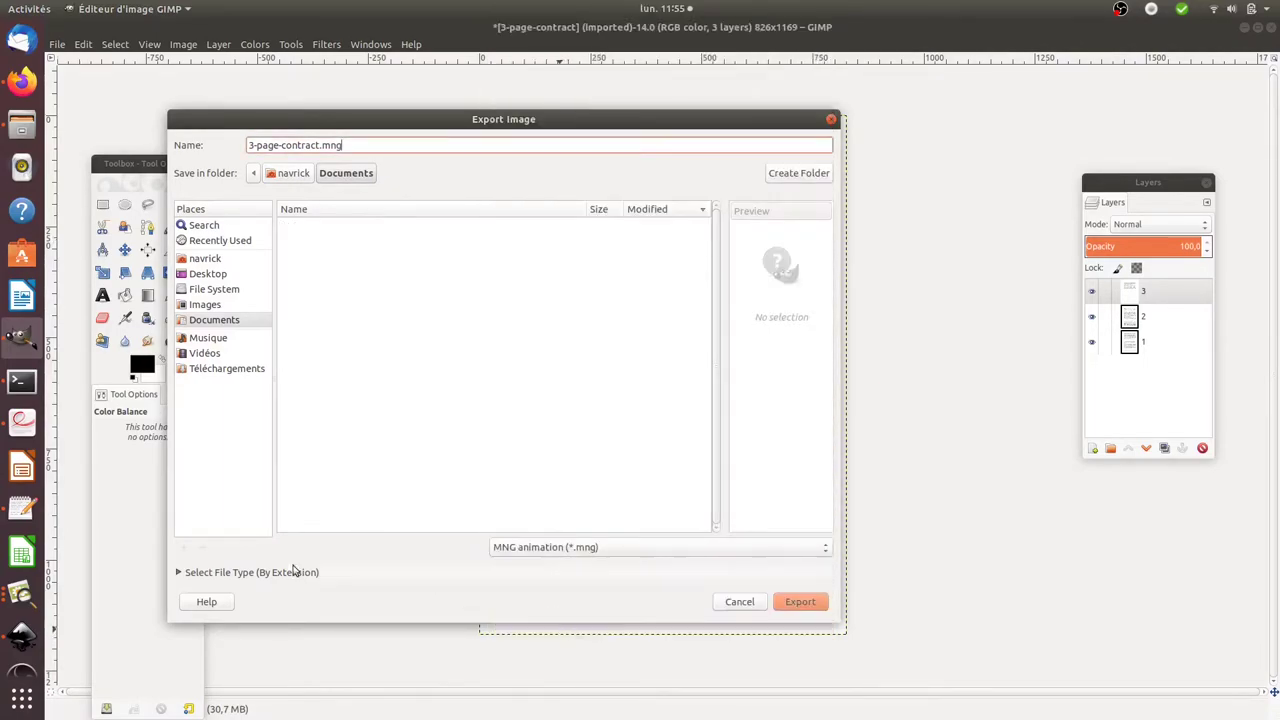
left_click(205, 575)
scroll(290, 526, "down", 6)
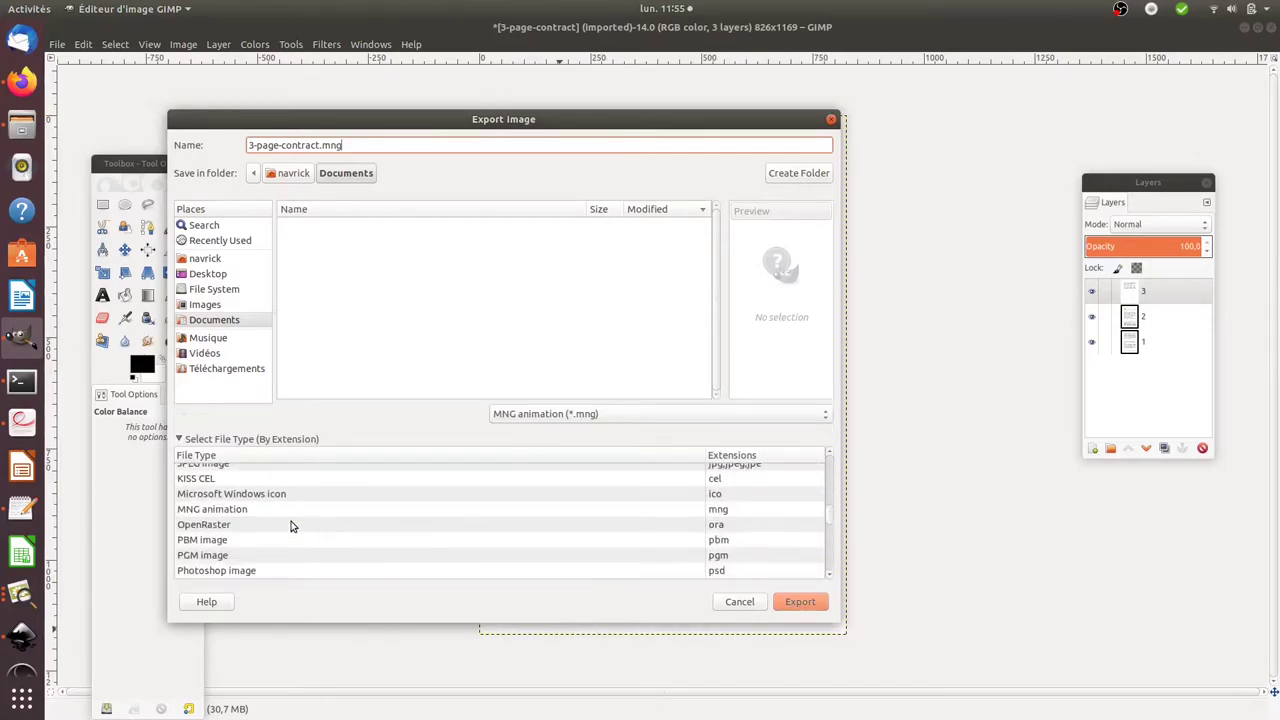
scroll(291, 526, "down", 10)
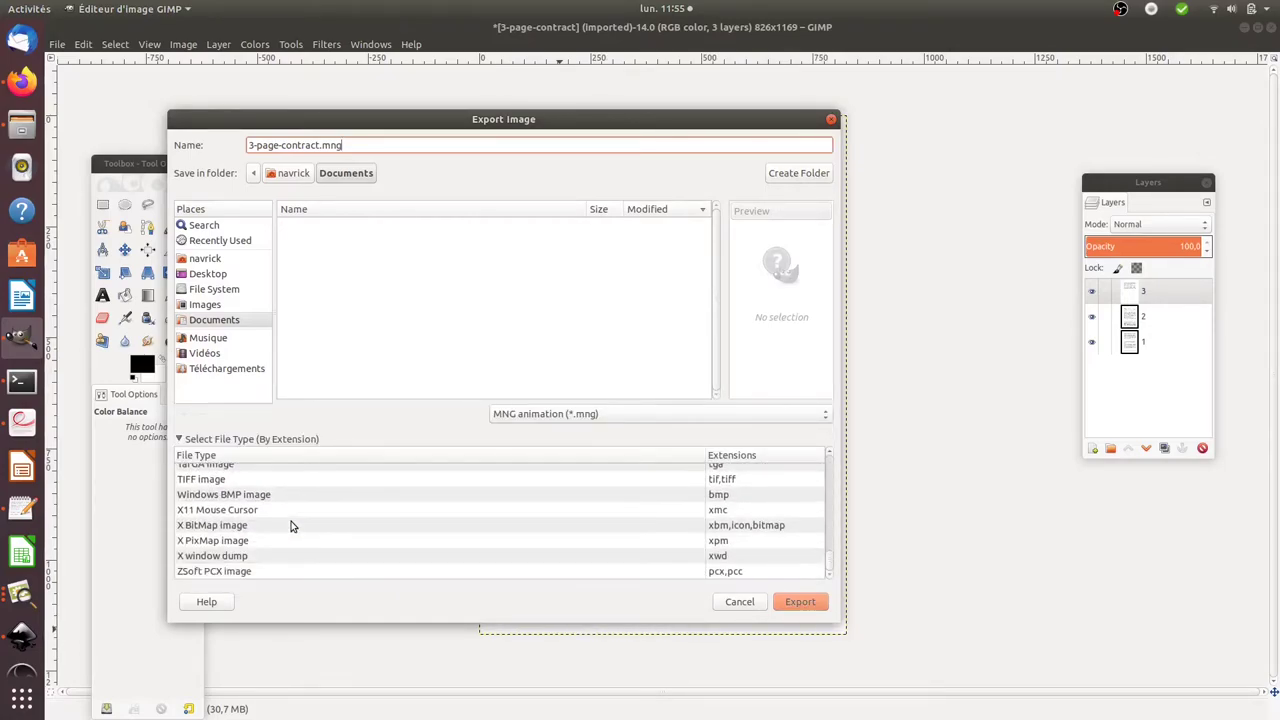
scroll(291, 526, "up", 6)
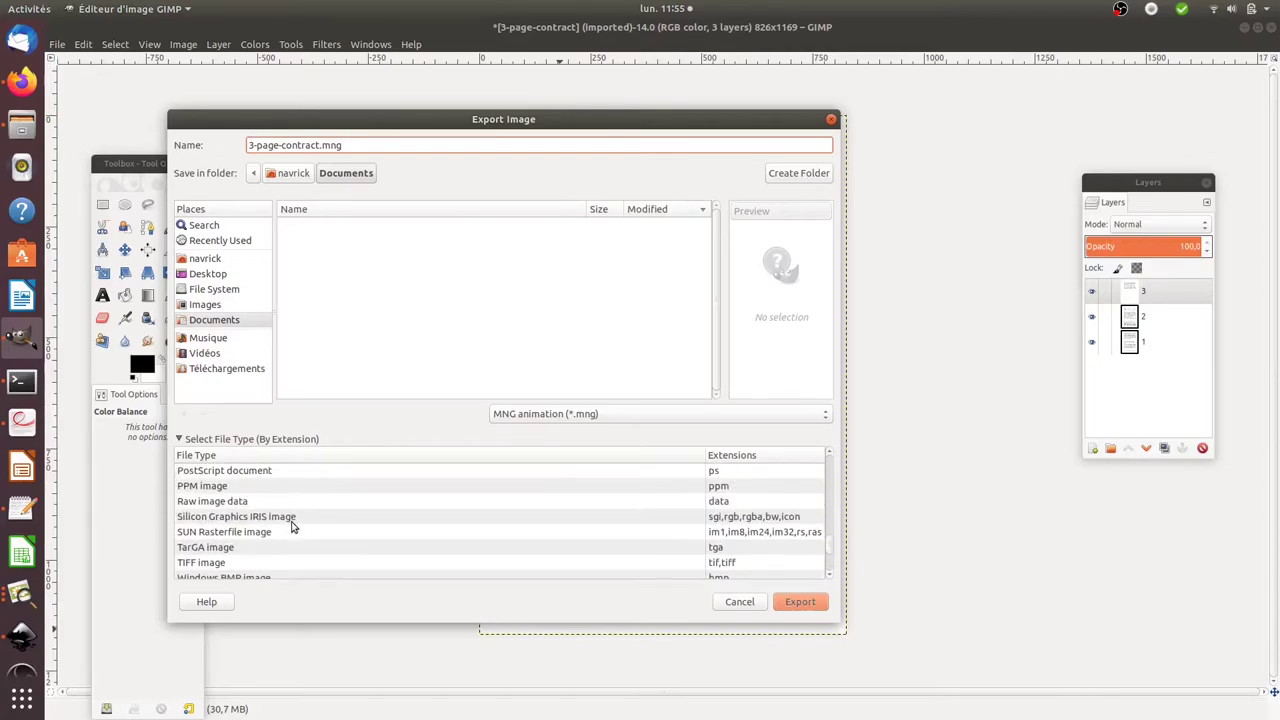
scroll(292, 527, "up", 5)
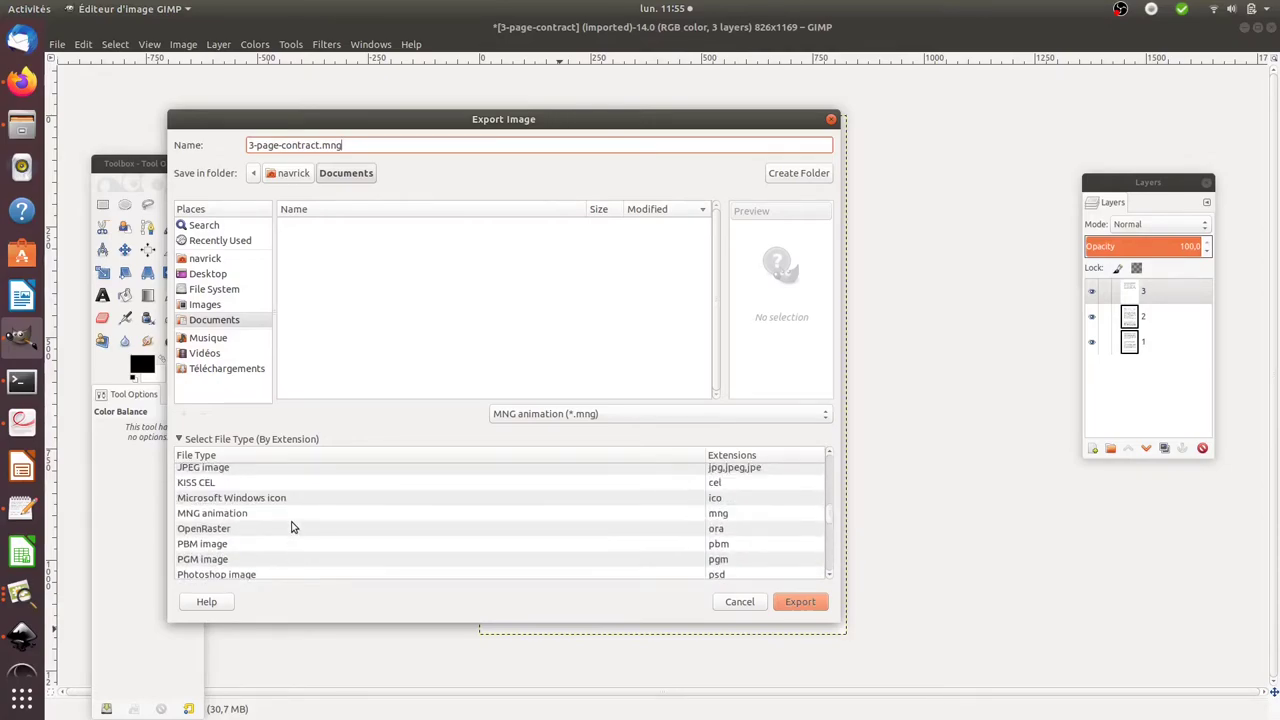
left_click(603, 518)
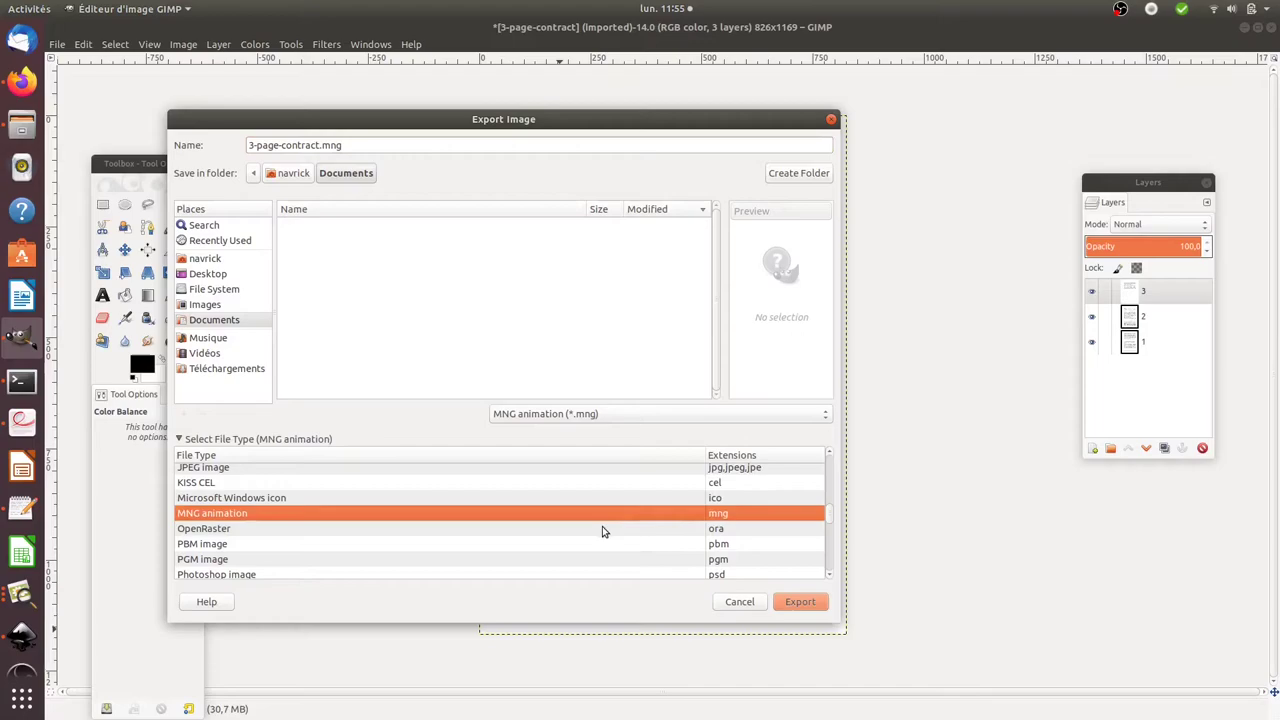
Export 3-page-contract.mng with the default MNG options, dismissing the accidental Color Balance dialog.
left_click(800, 608)
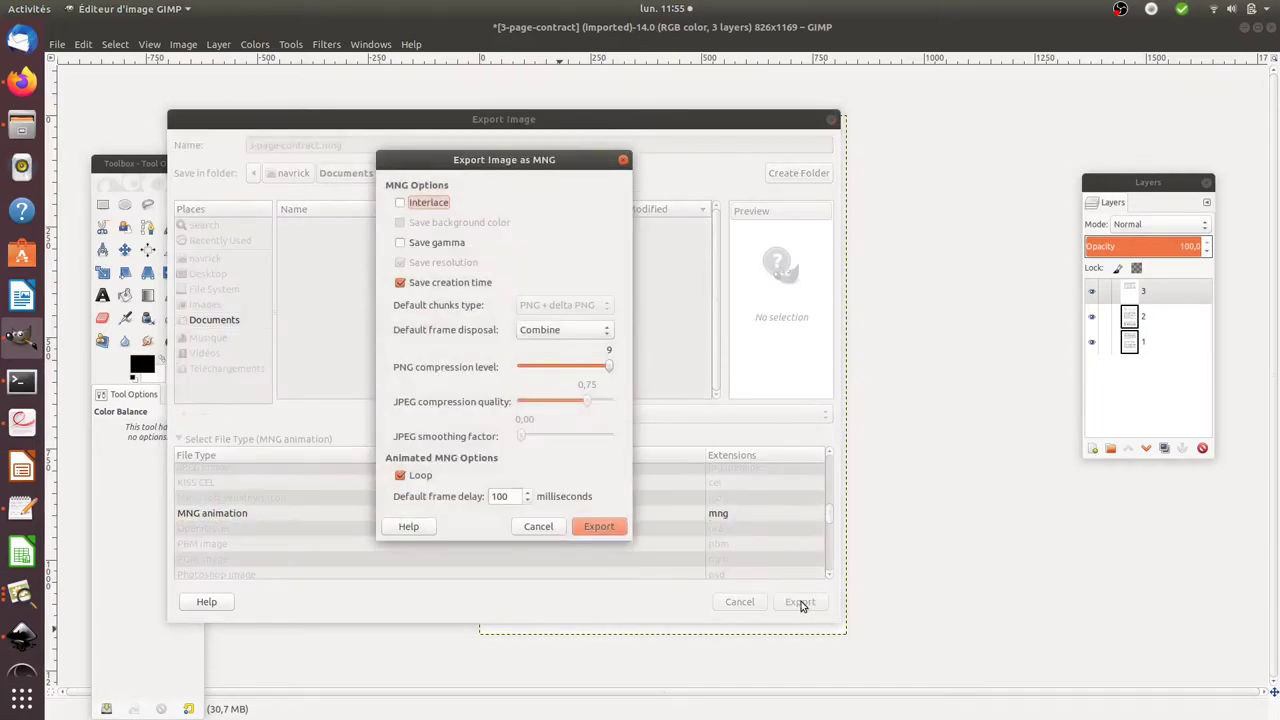
left_click(599, 527)
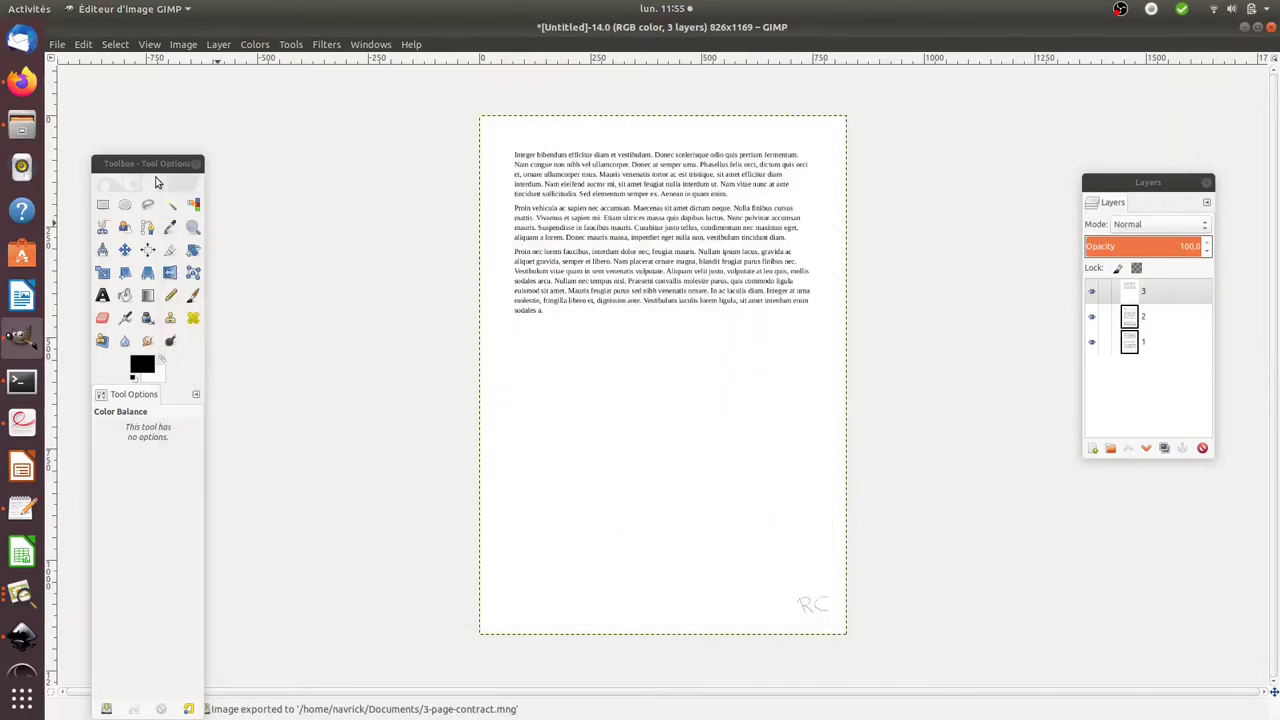
left_click(243, 368)
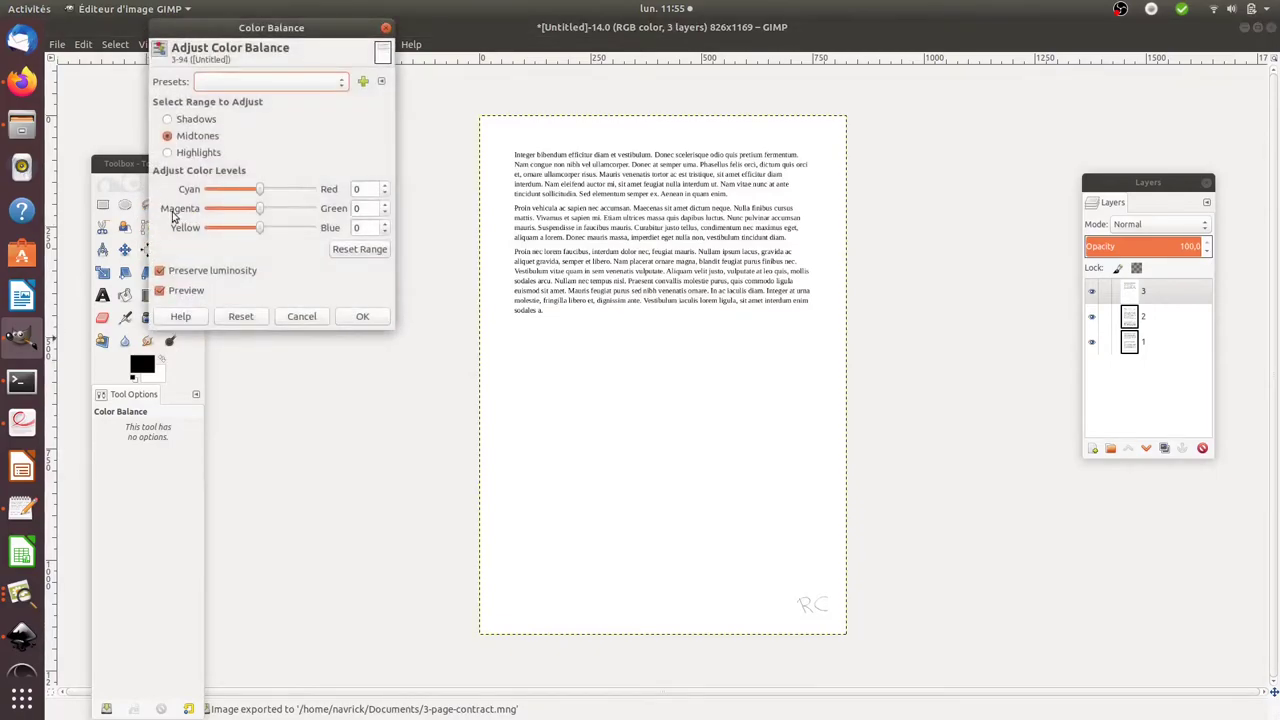
left_click(295, 320)
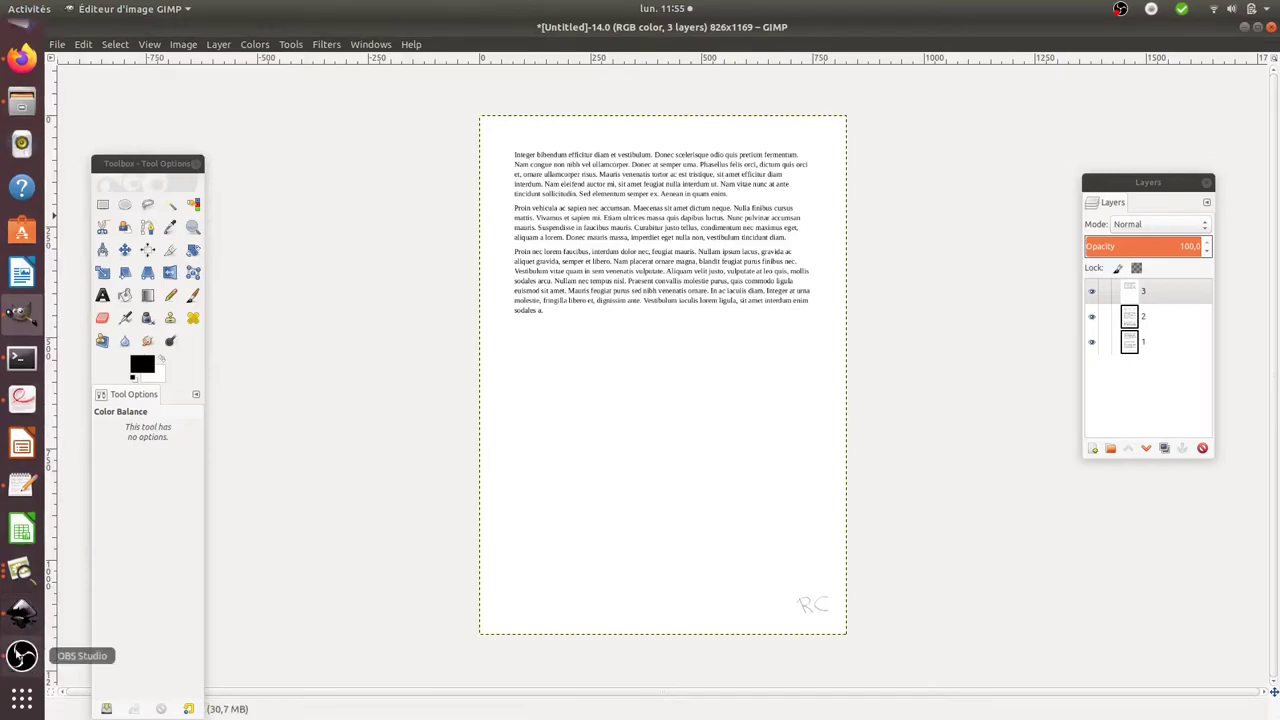
In the terminal, change to the ~/Documents folder and list its files.
left_click(20, 357)
type("cd doc")
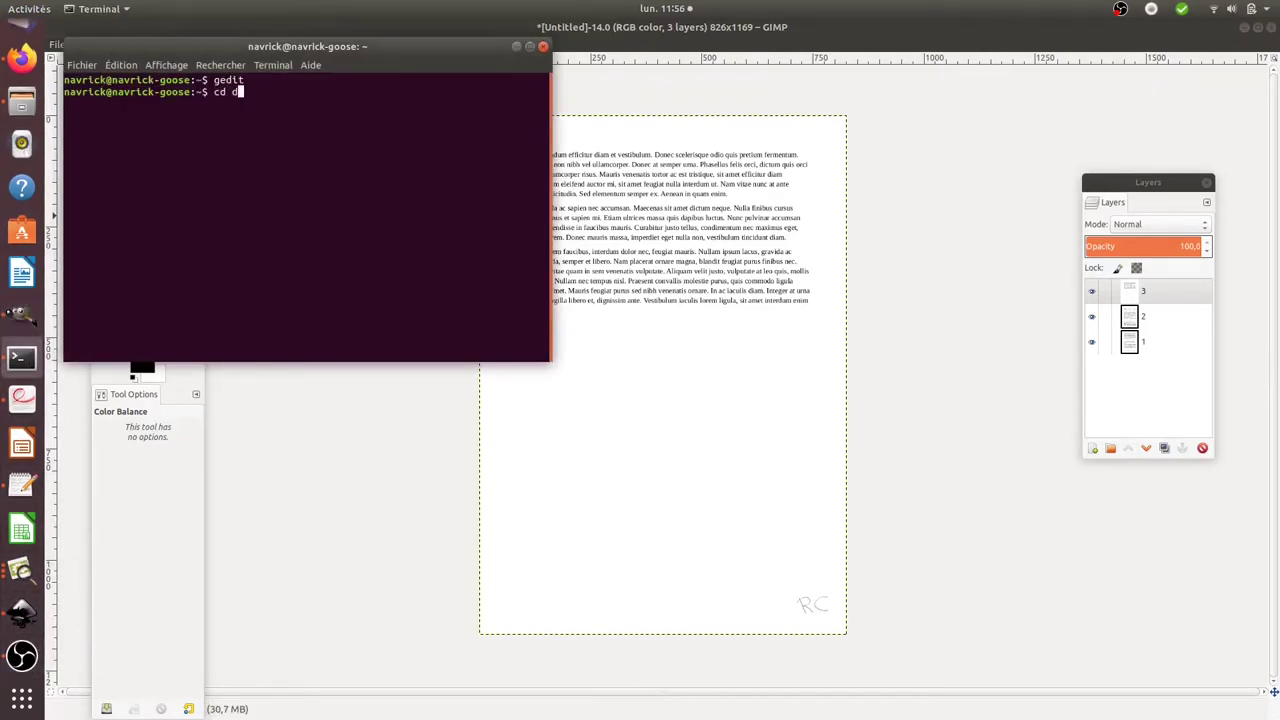
key("BackSpace")
key("BackSpace")
key("BackSpace")
type("hom")
type("ome/")
type("navrick/")
key("BackSpace")
key("BackSpace")
key("BackSpace")
key("BackSpace")
type("Doc")
key("Tab")
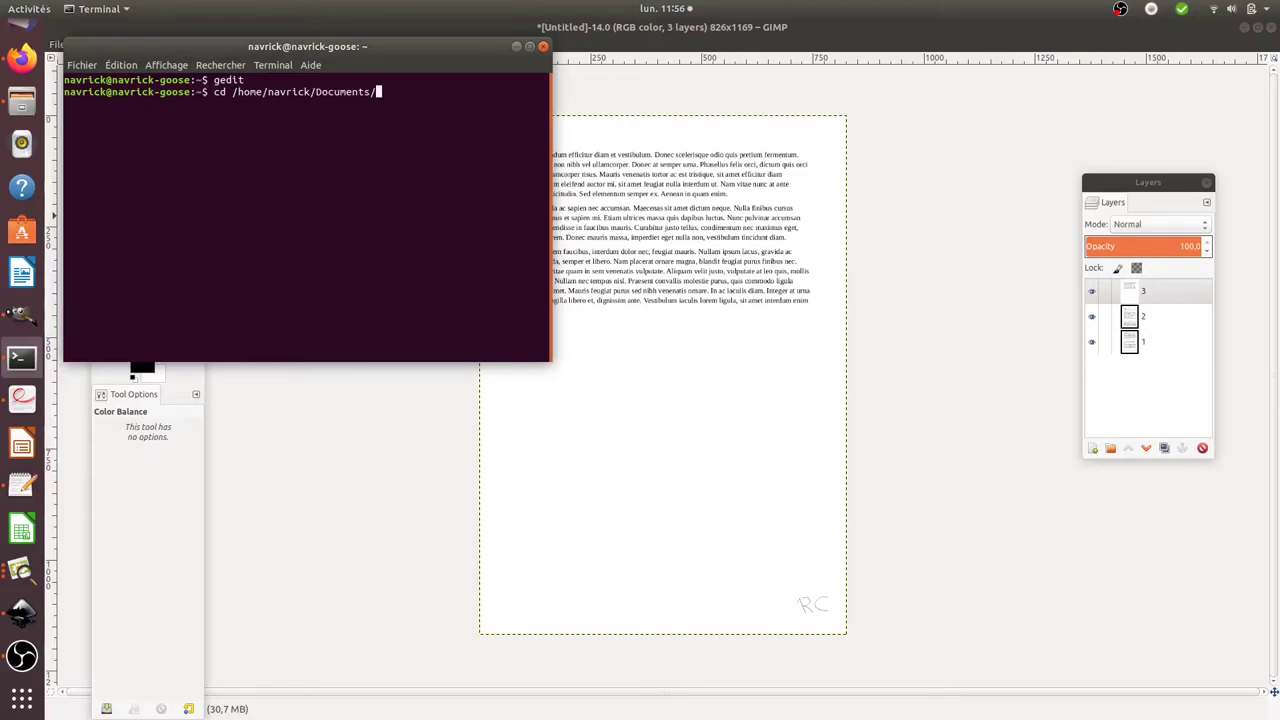
key("Return")
type("ls")
key("Return")
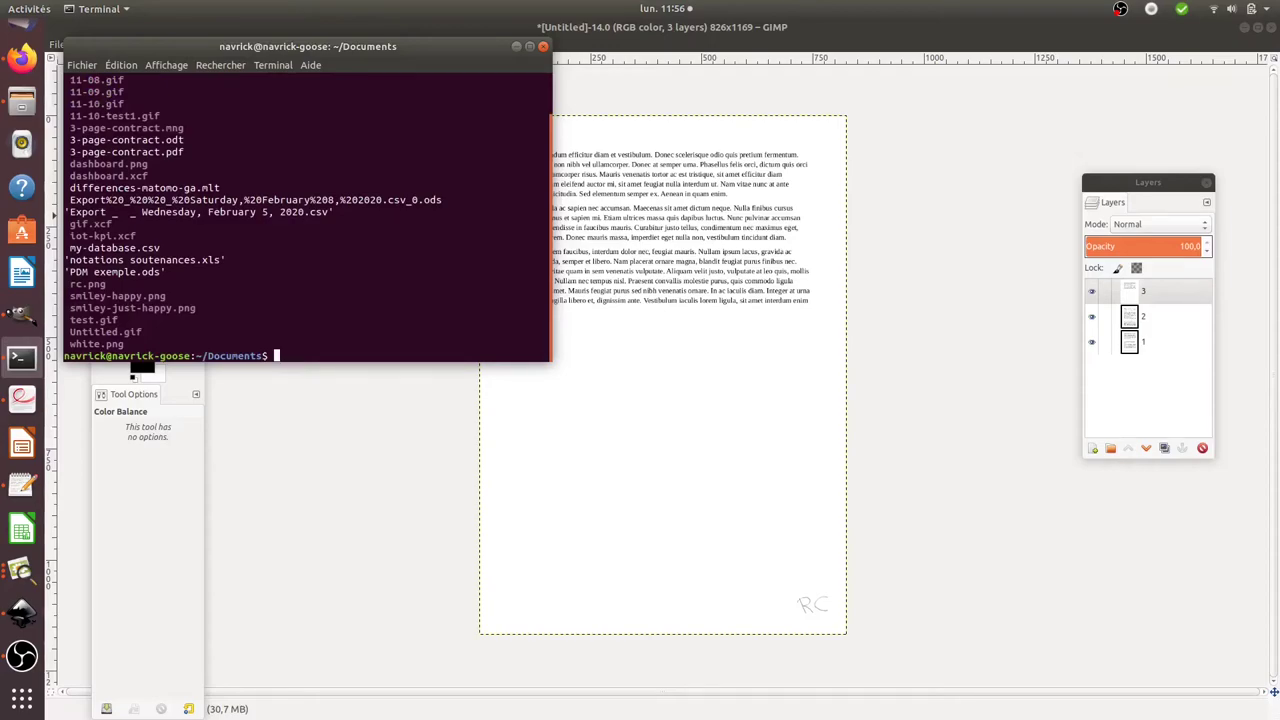
Run convert 3-page-contract.mng results.pdf, which returns a 'not authorized' error.
type("convert 3")
key("Tab")
type("m")
key("Tab")
type("results")
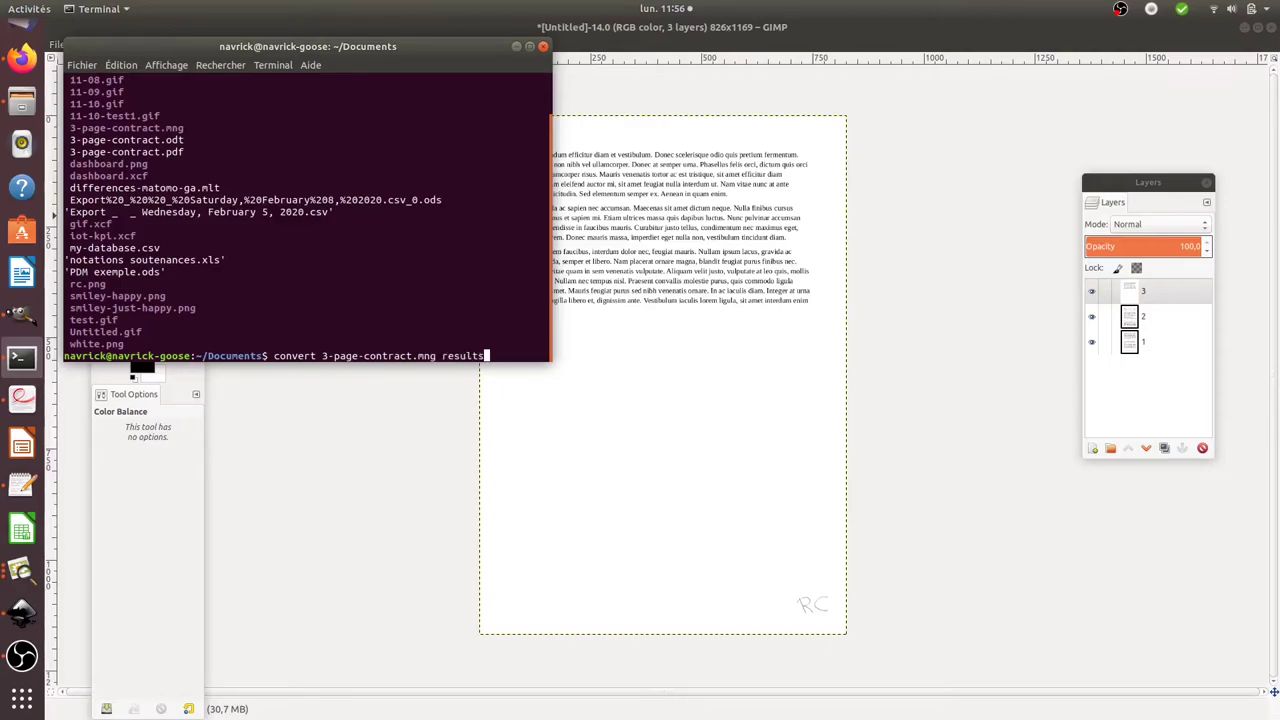
key("Return")
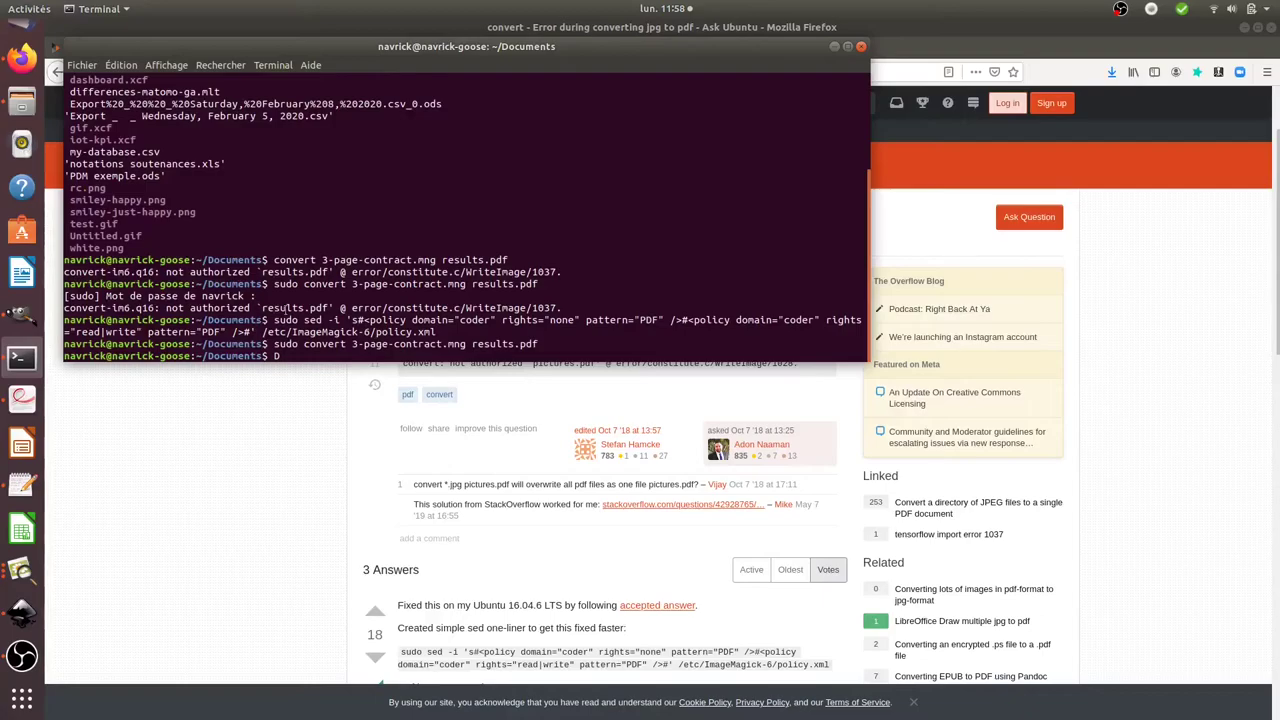
Find the sed policy.xml fix in the Ask Ubuntu answer and apply it in the terminal.
left_click_drag(332, 307, 550, 318)
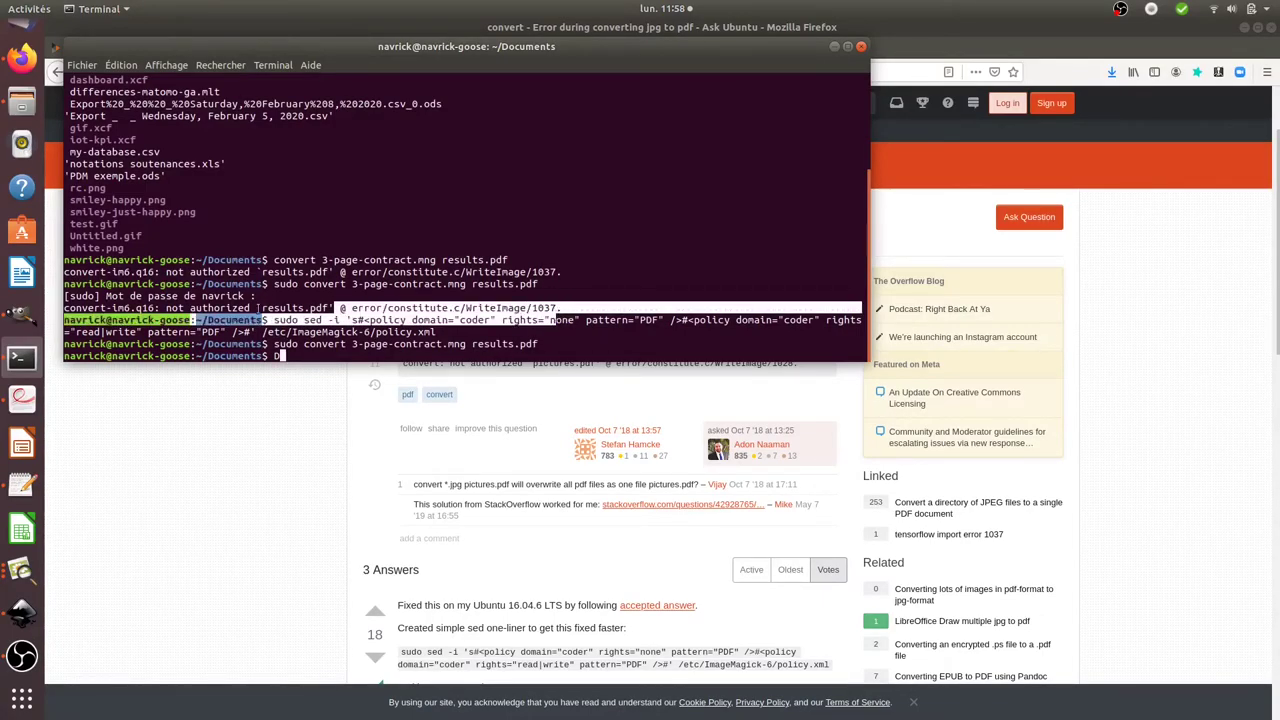
left_click(243, 465)
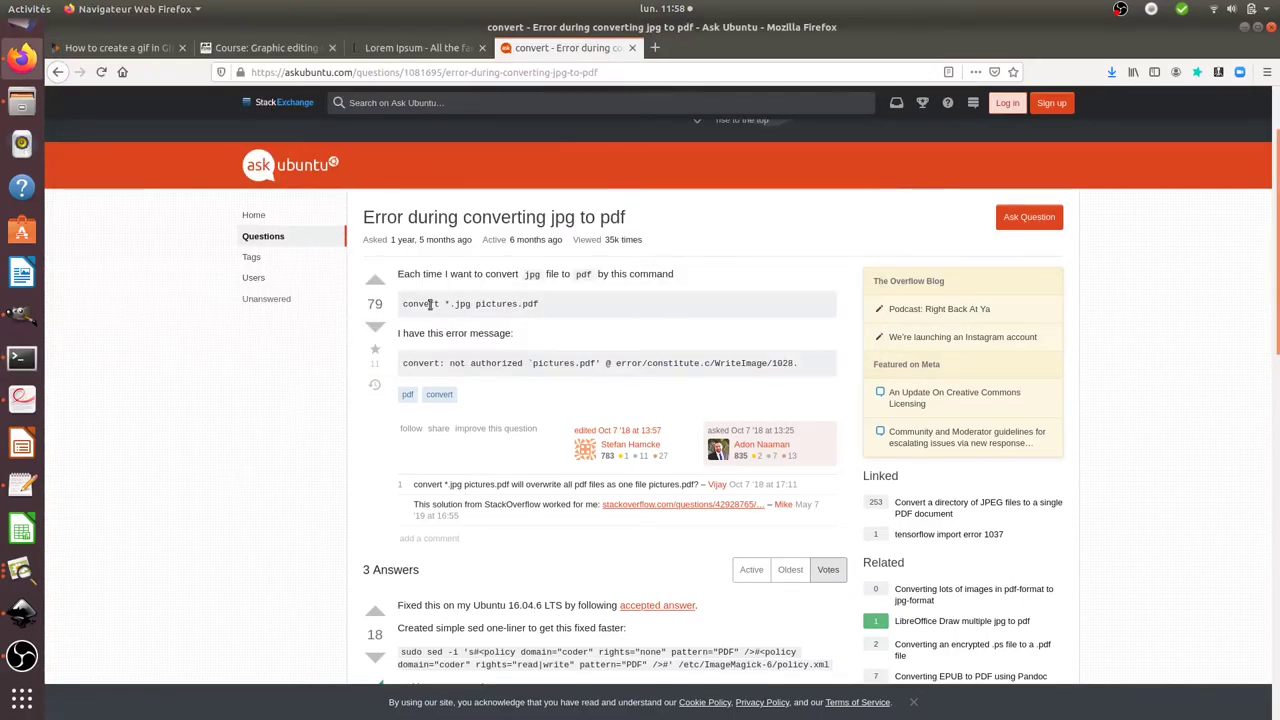
scroll(423, 466, "down", 3)
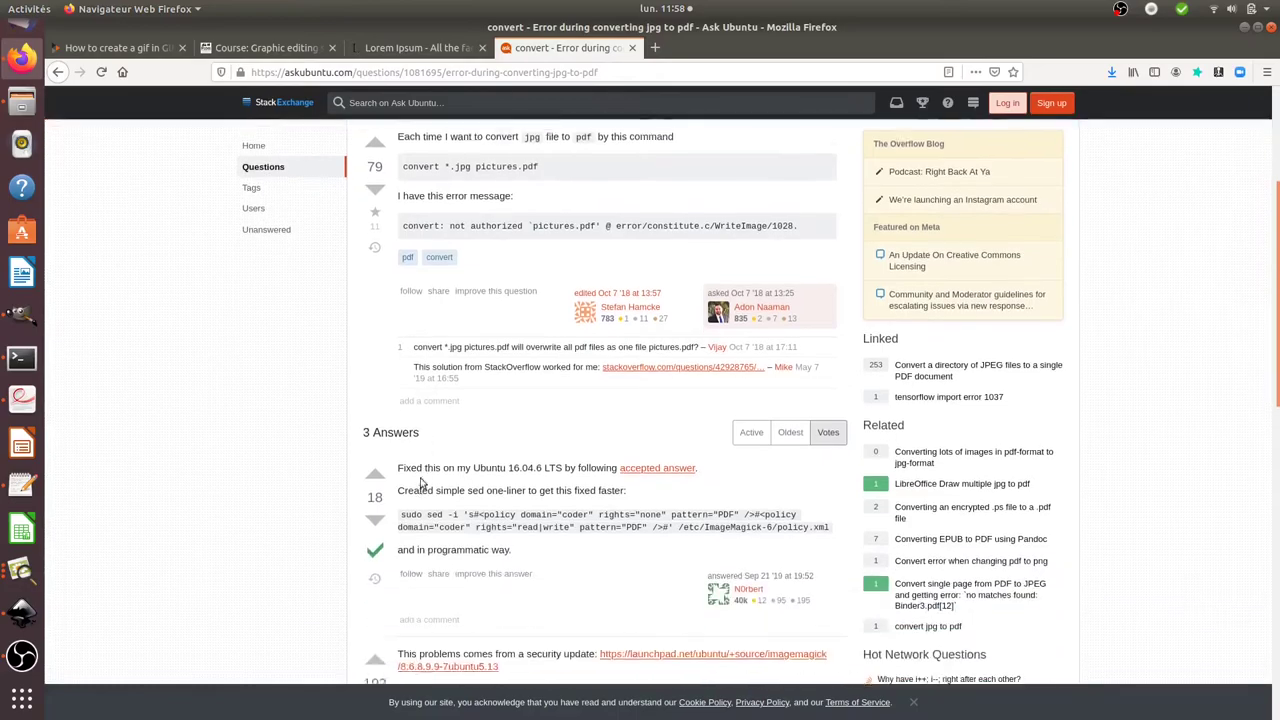
left_click_drag(401, 462, 829, 474)
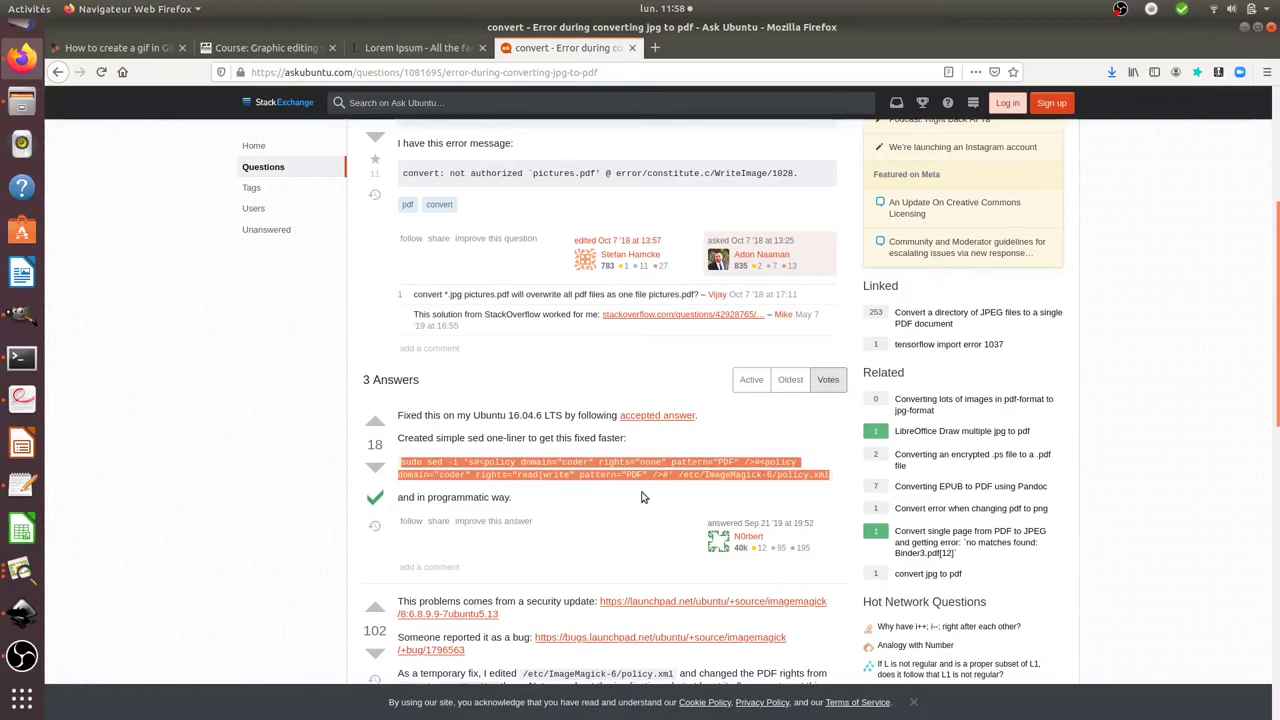
left_click(200, 470)
left_click(22, 357)
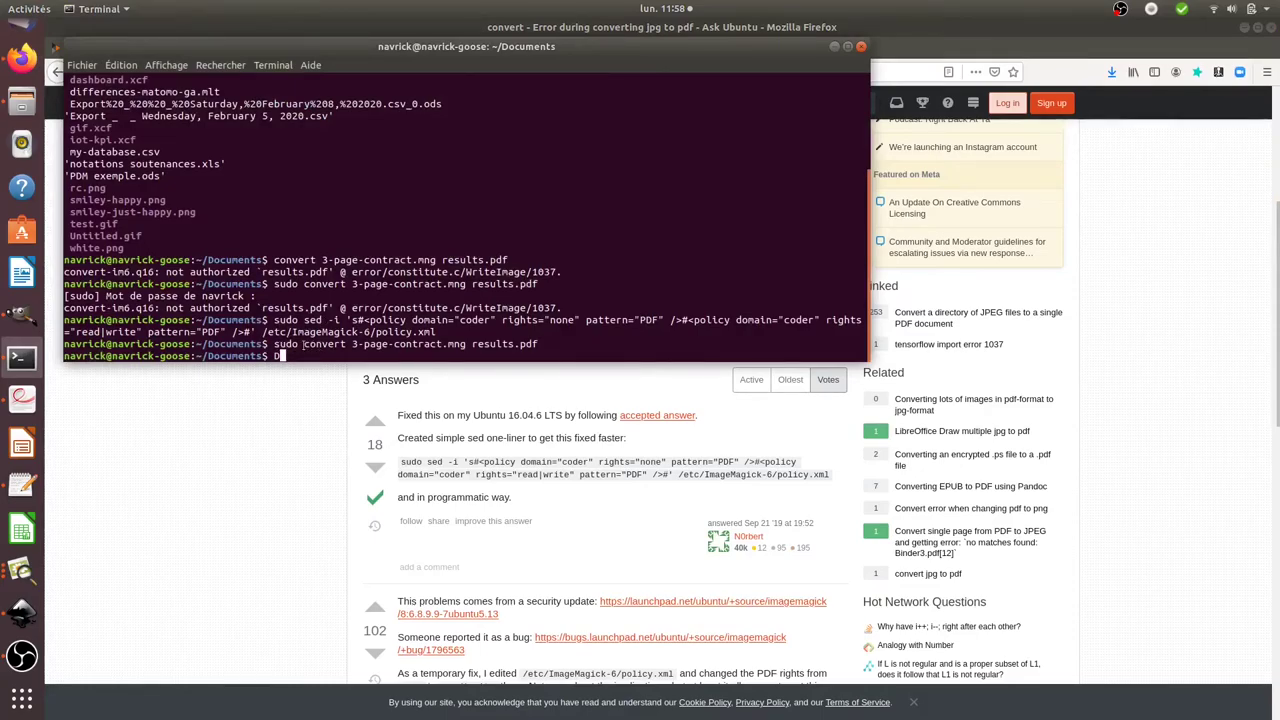
left_click(262, 440)
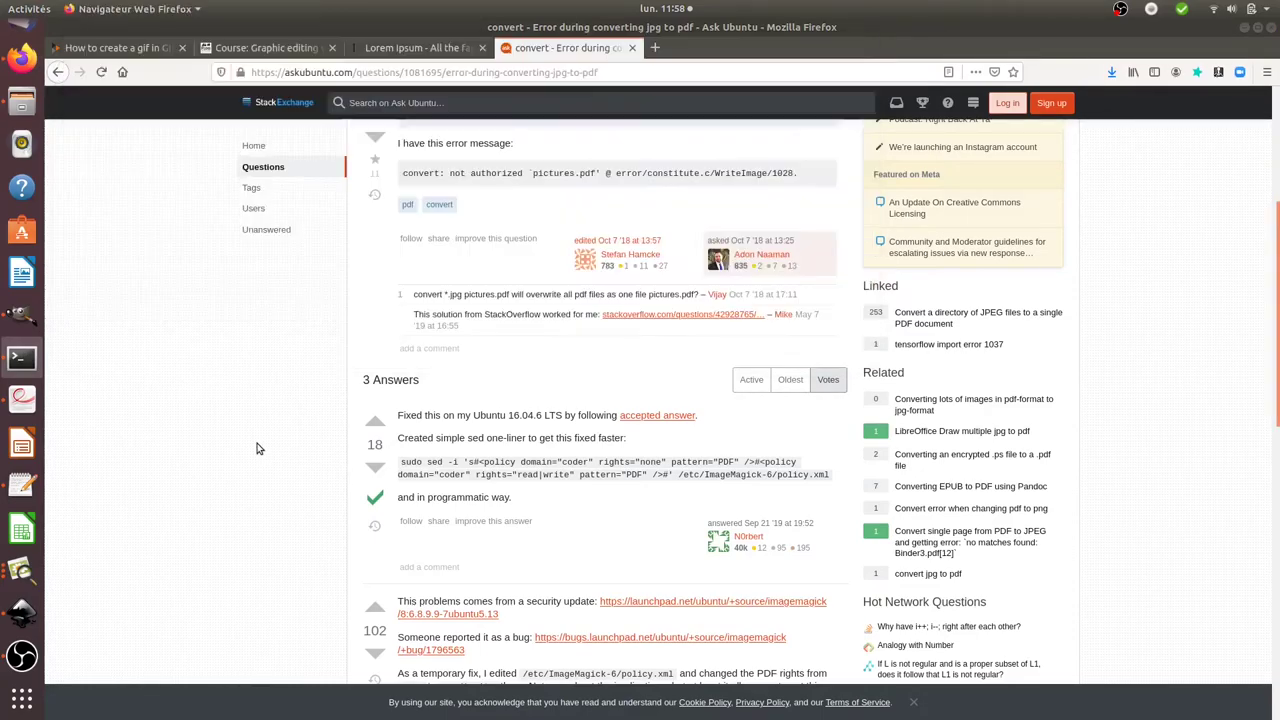
Check the Documents folder for results.pdf and open it.
left_click(22, 397)
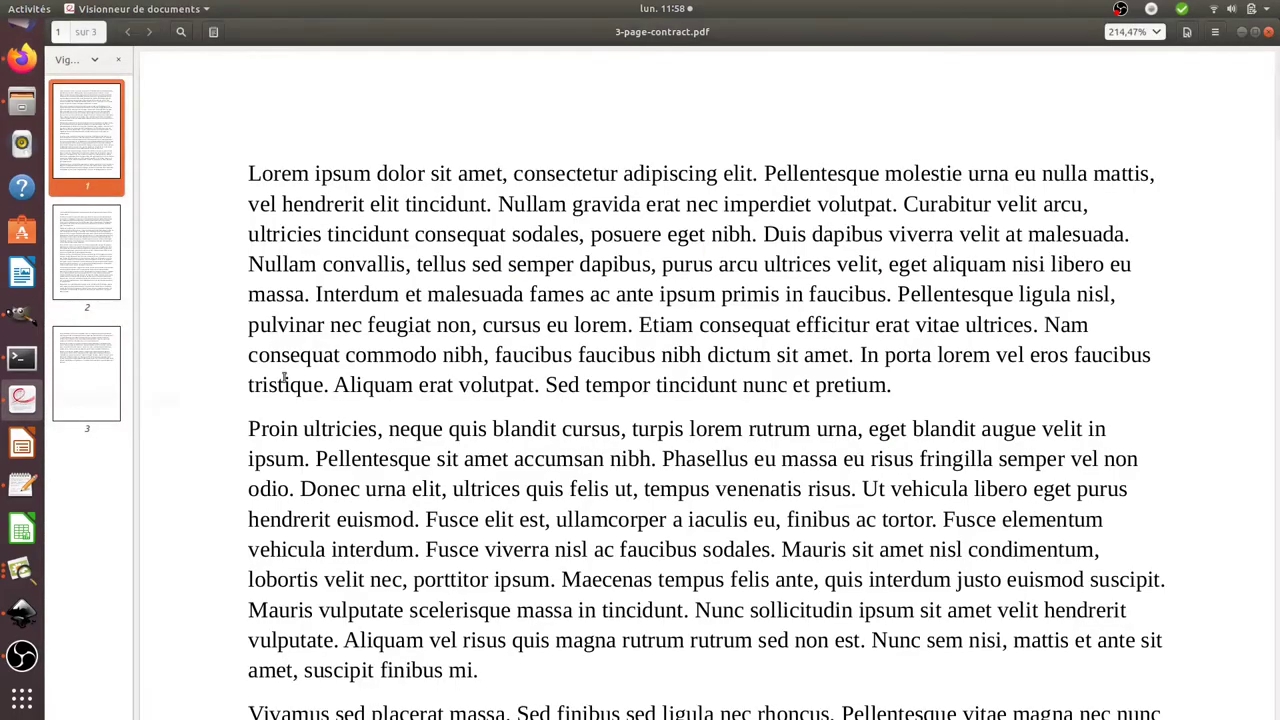
scroll(537, 416, "down", 15)
scroll(537, 416, "down", 1)
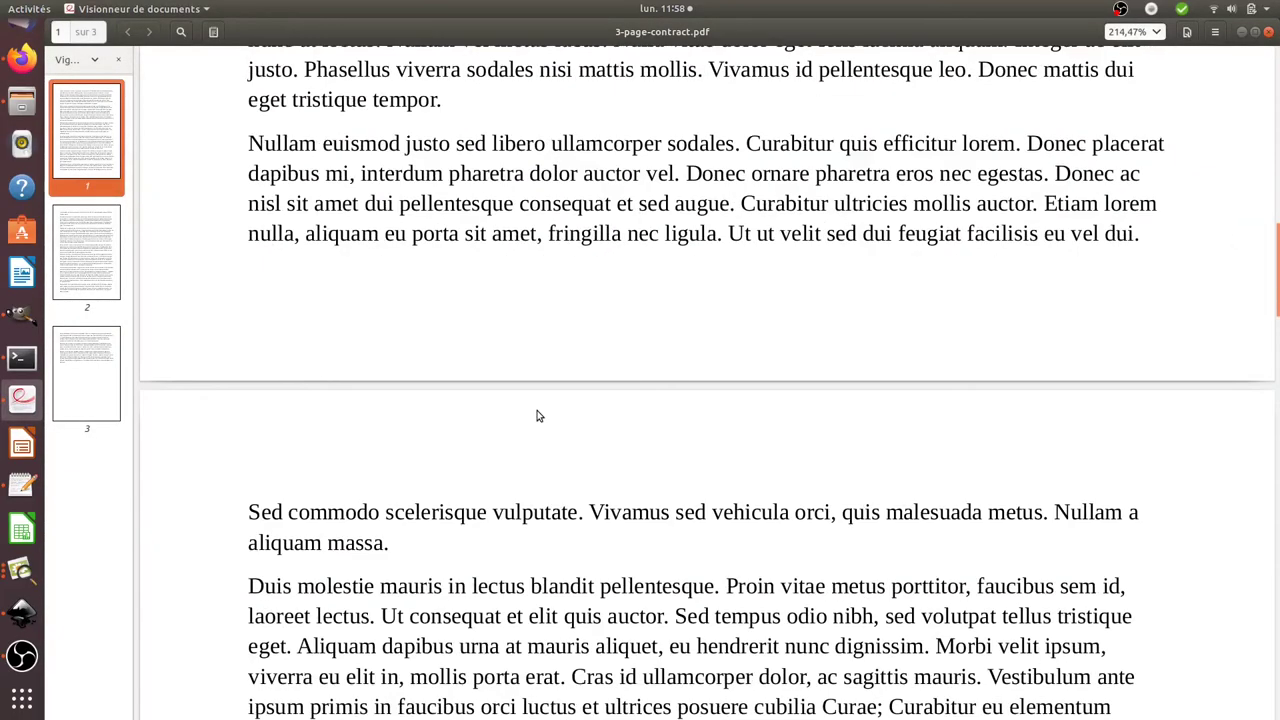
scroll(537, 414, "up", 5)
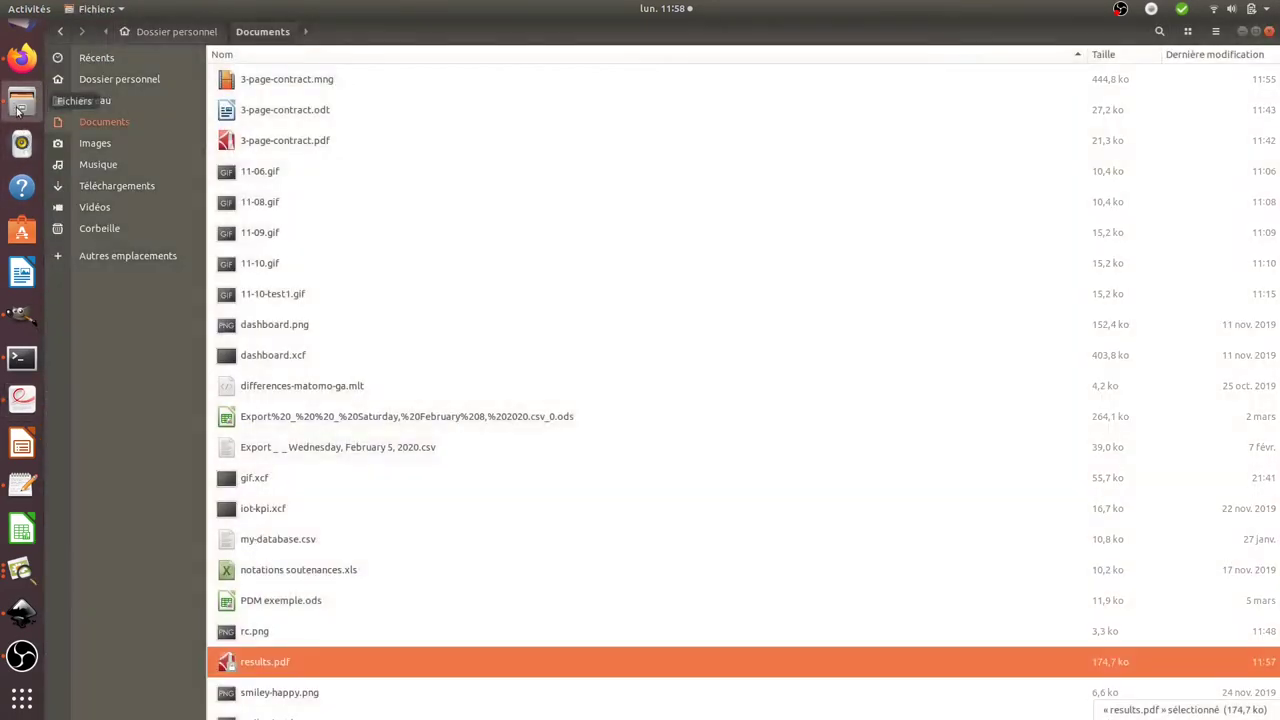
left_click(22, 100)
double_click(316, 655)
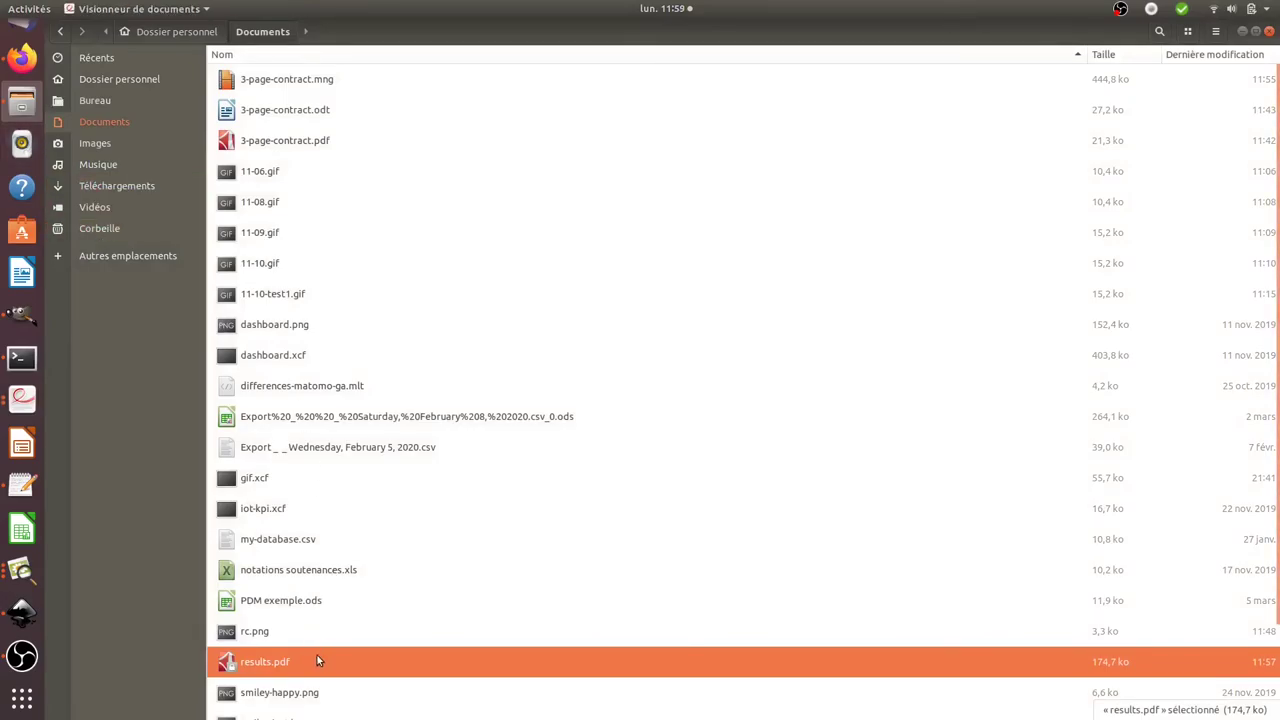
Scroll through all three pages of results.pdf to confirm the RC initials on each.
scroll(524, 392, "down", 15)
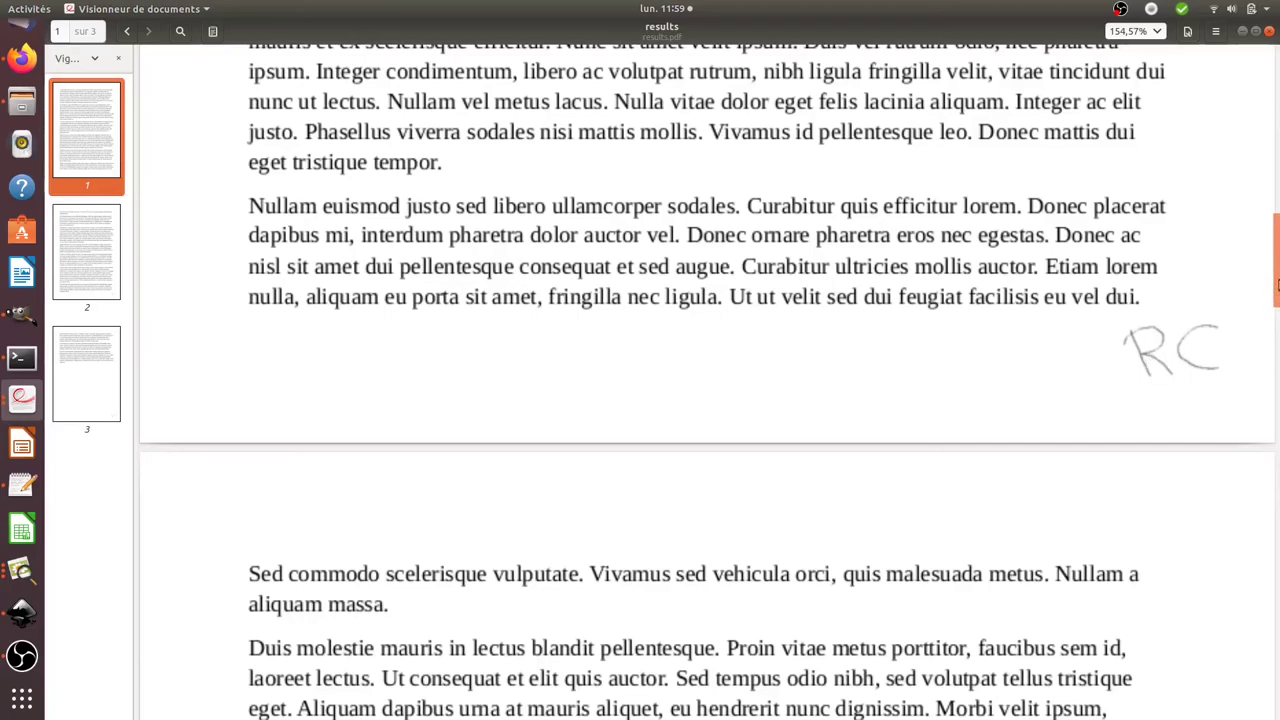
scroll(1212, 333, "down", 15)
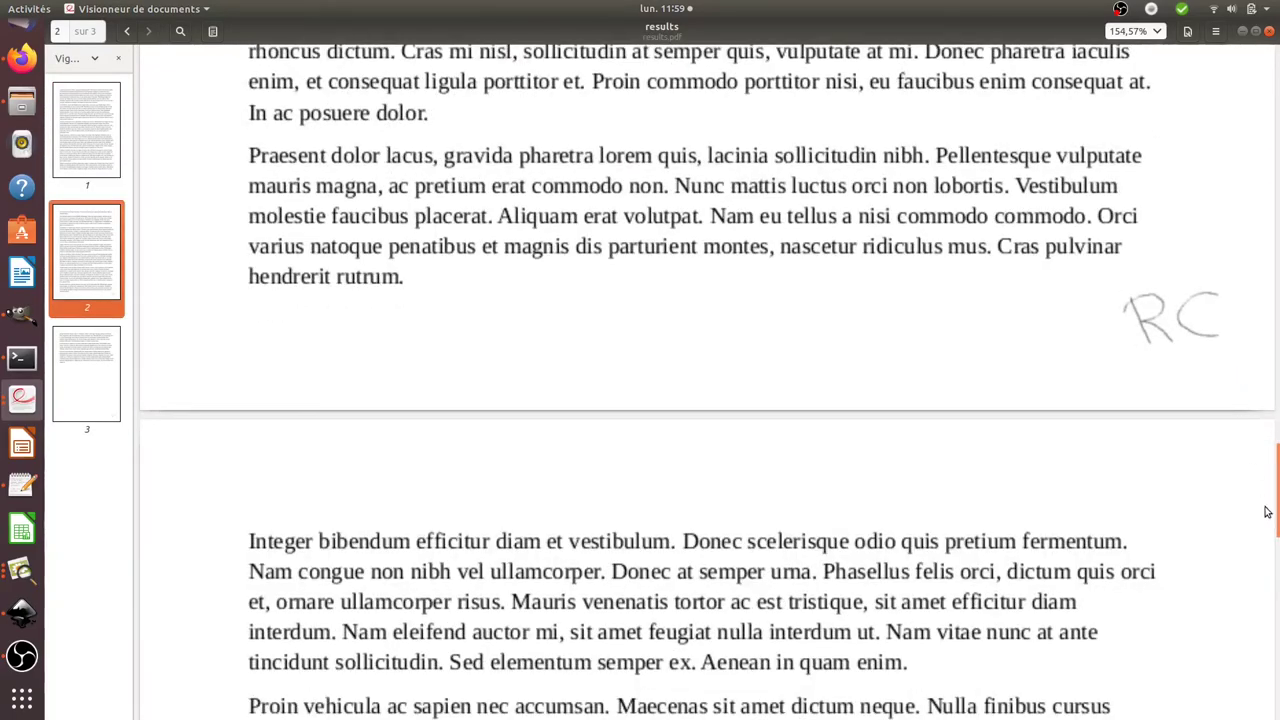
left_click_drag(1266, 514, 1224, 690)
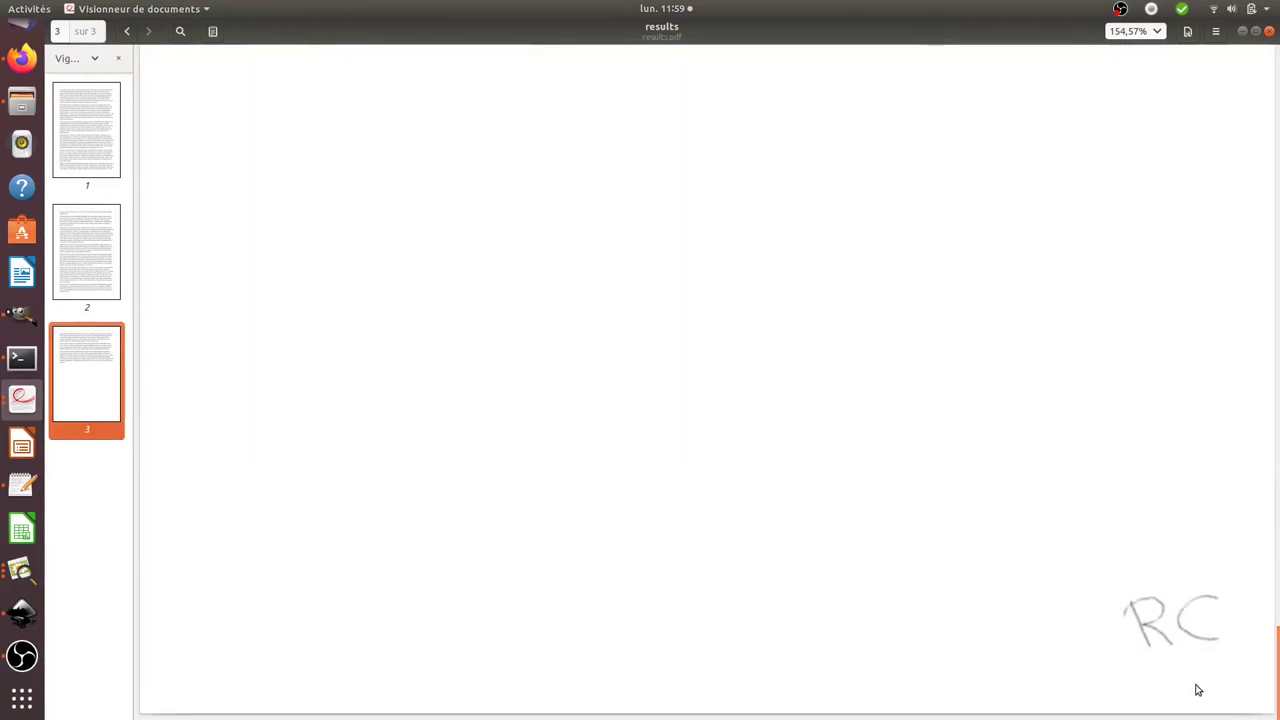
scroll(1136, 621, "up", 15)
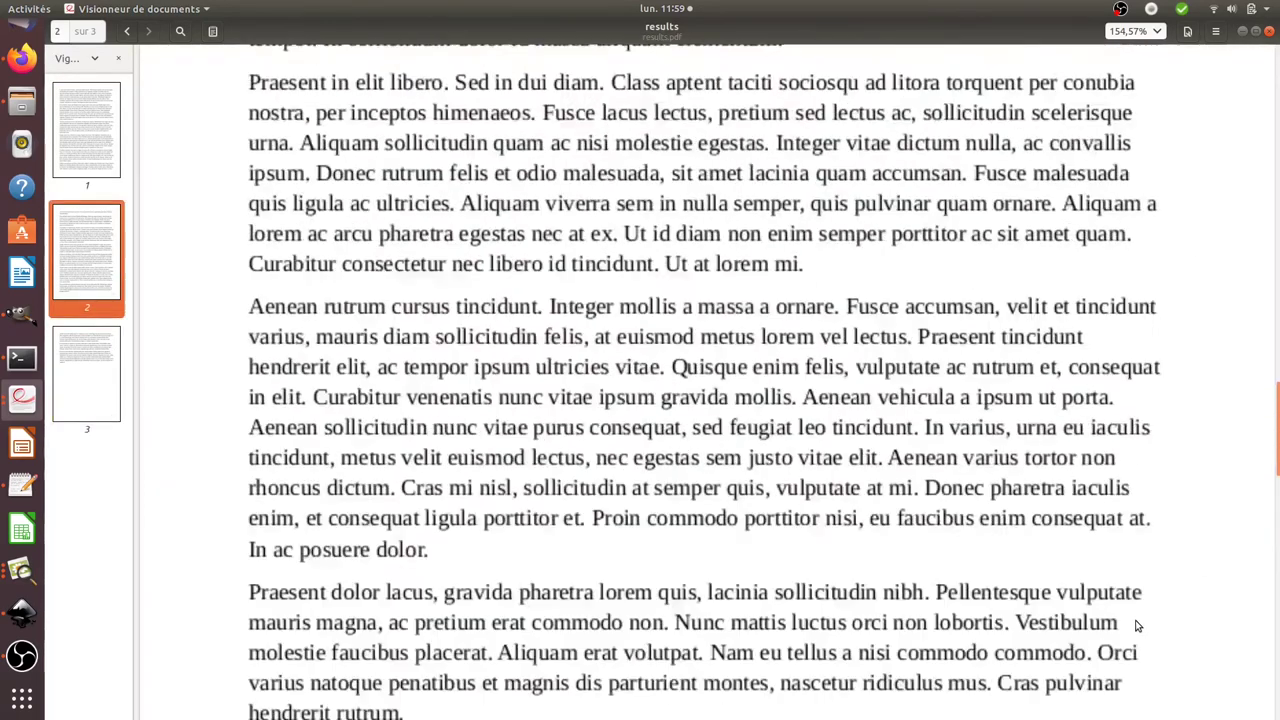
scroll(1136, 621, "up", 15)
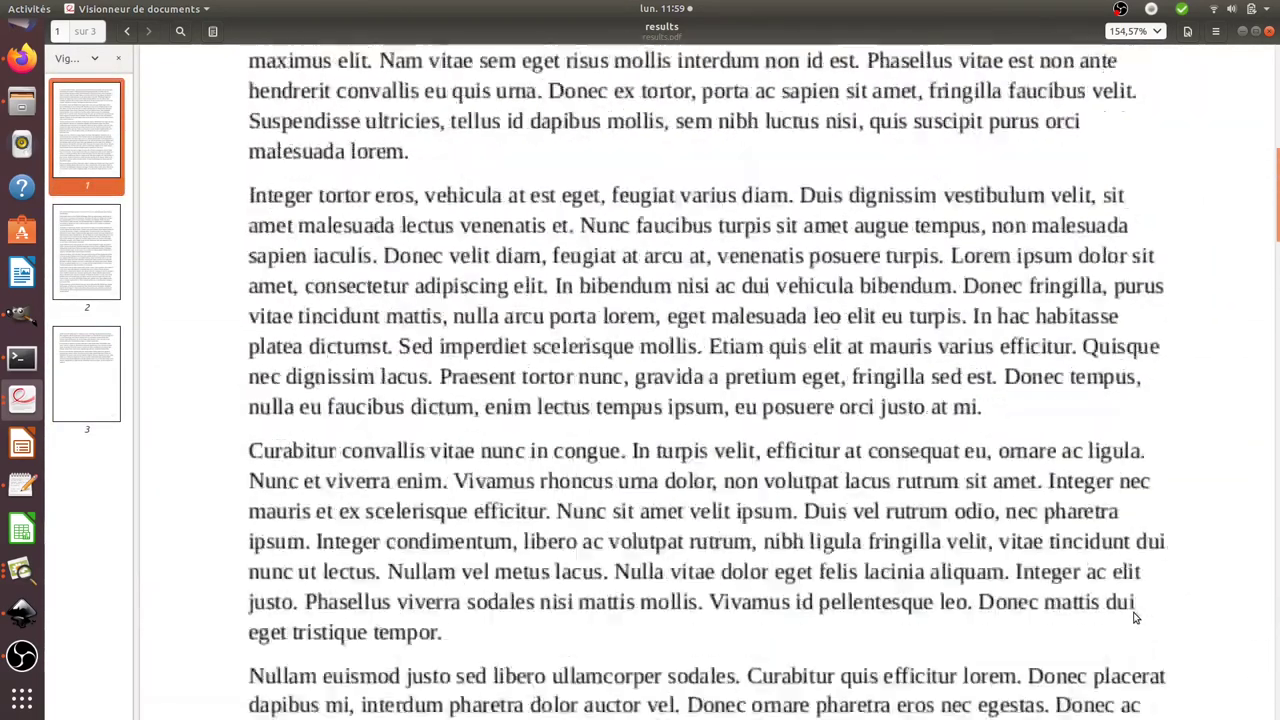
scroll(1129, 613, "up", 3)
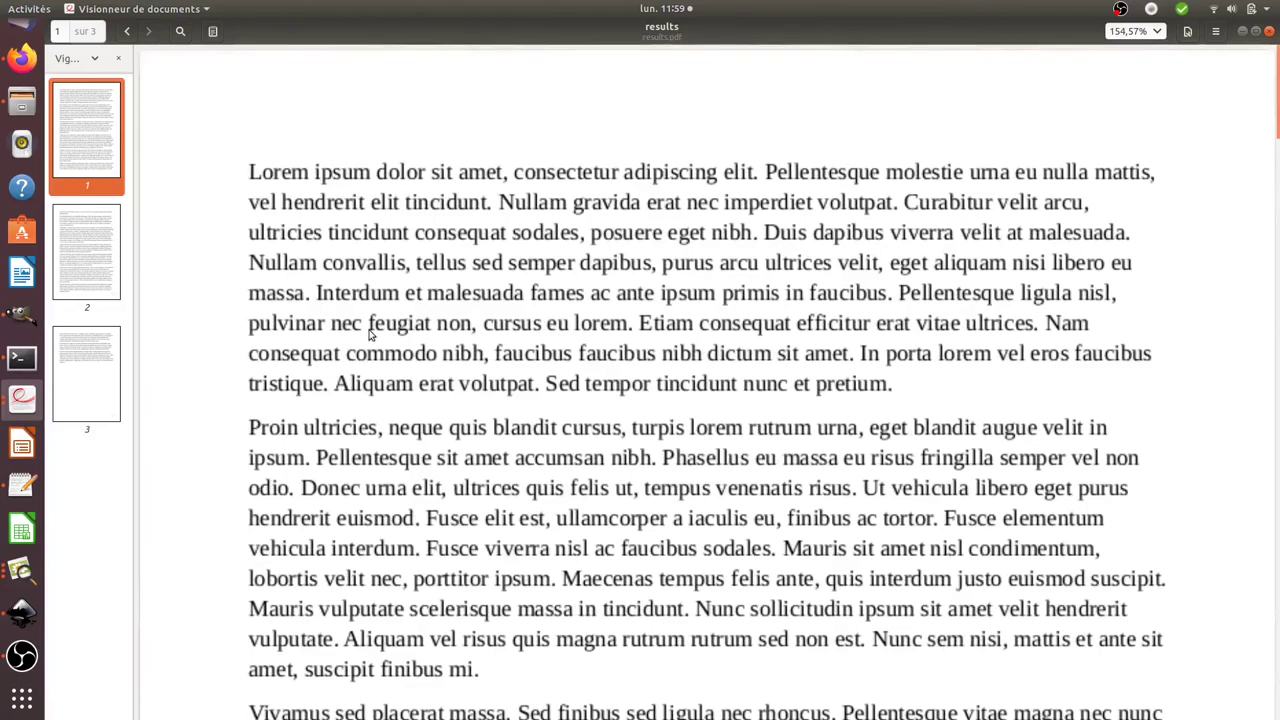